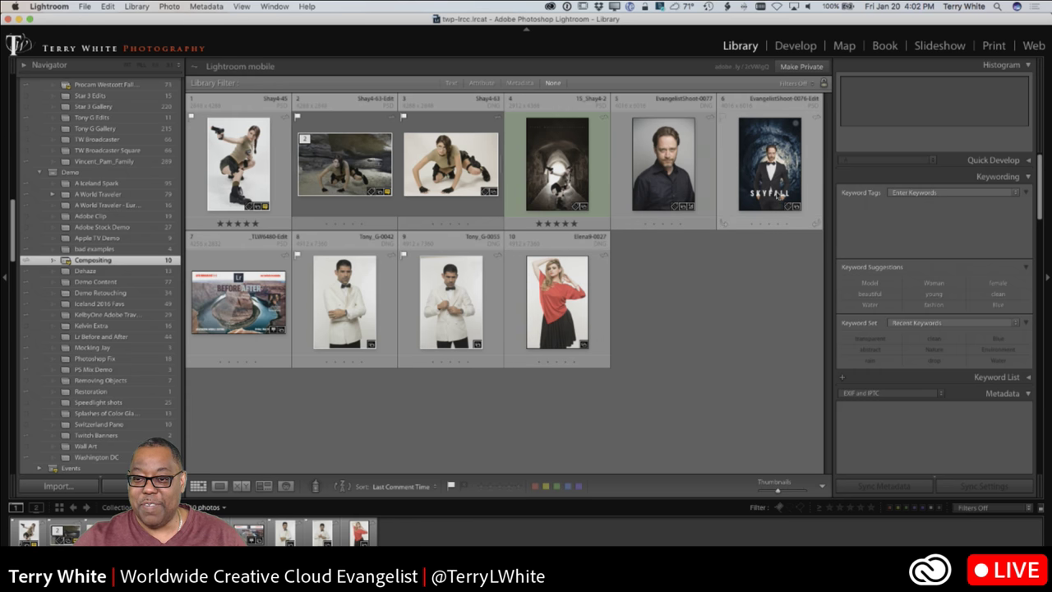
Step: View the finished Skyfall poster and the stone tunnel composite full screen, one after the other
left_click(779, 182)
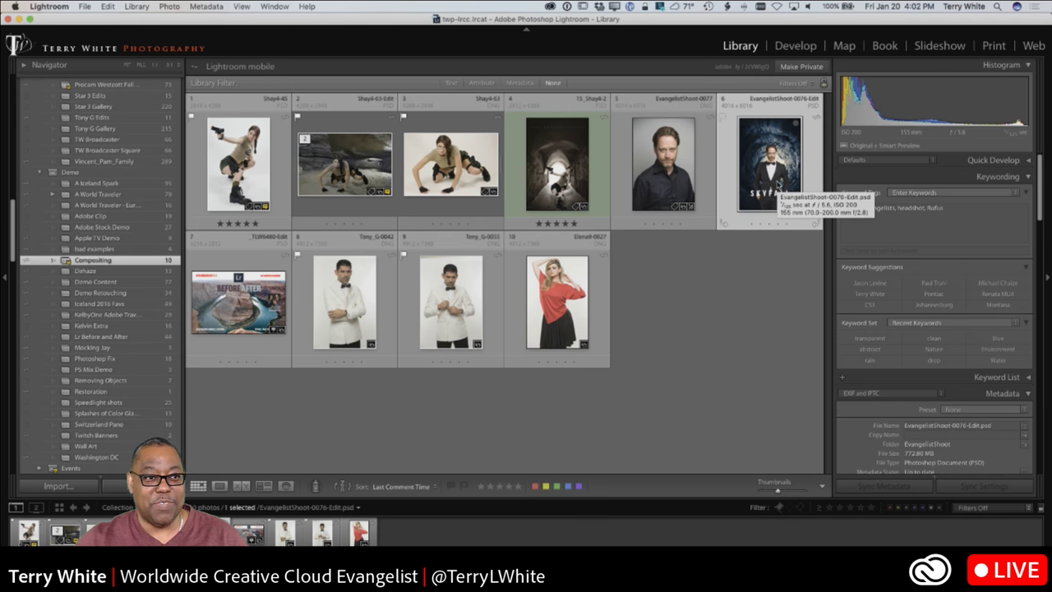
key("f")
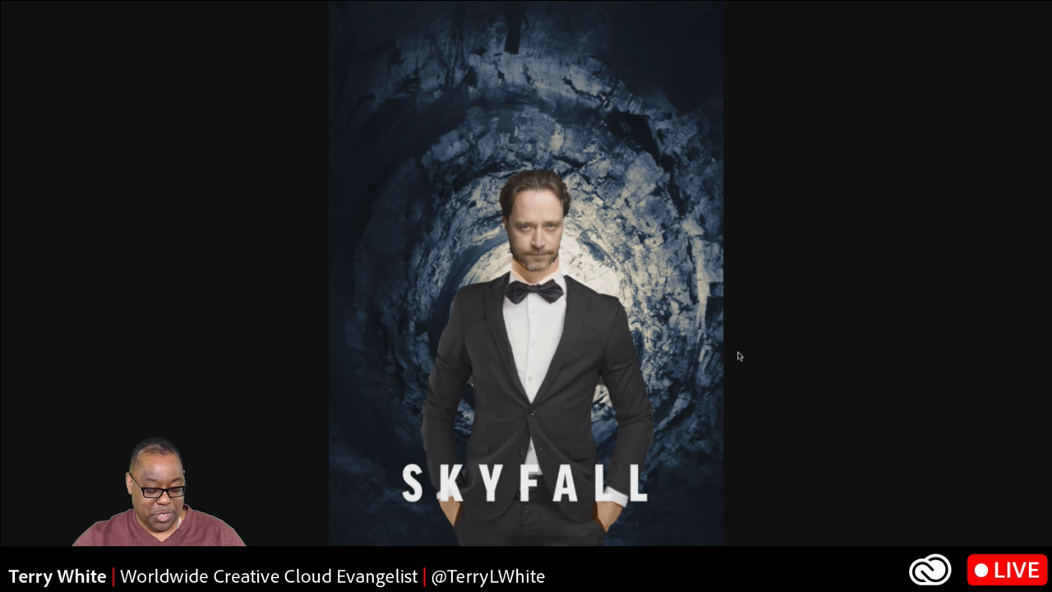
key("Escape")
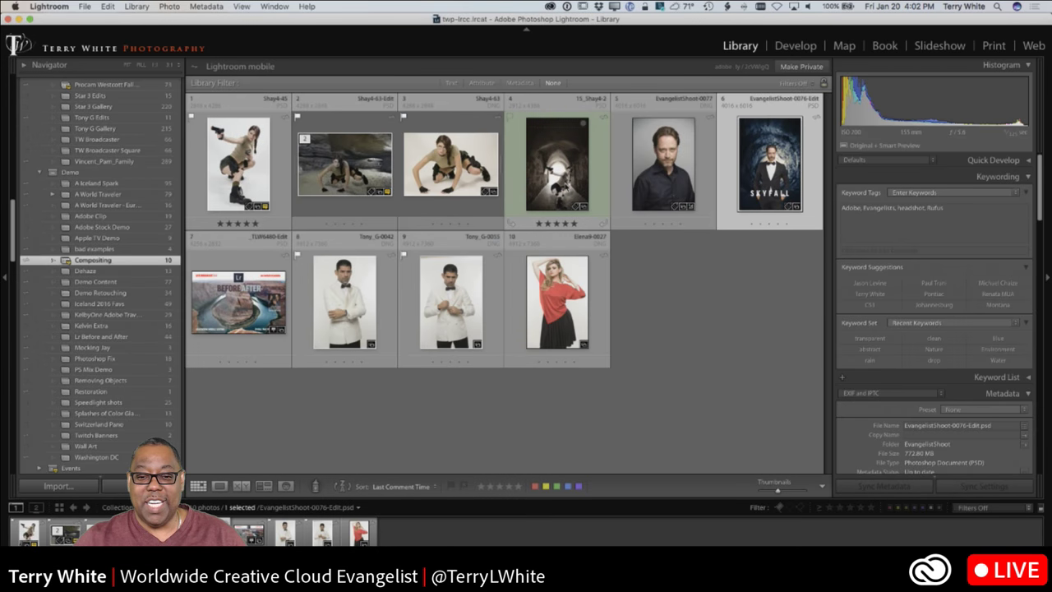
left_click(567, 189)
key("f")
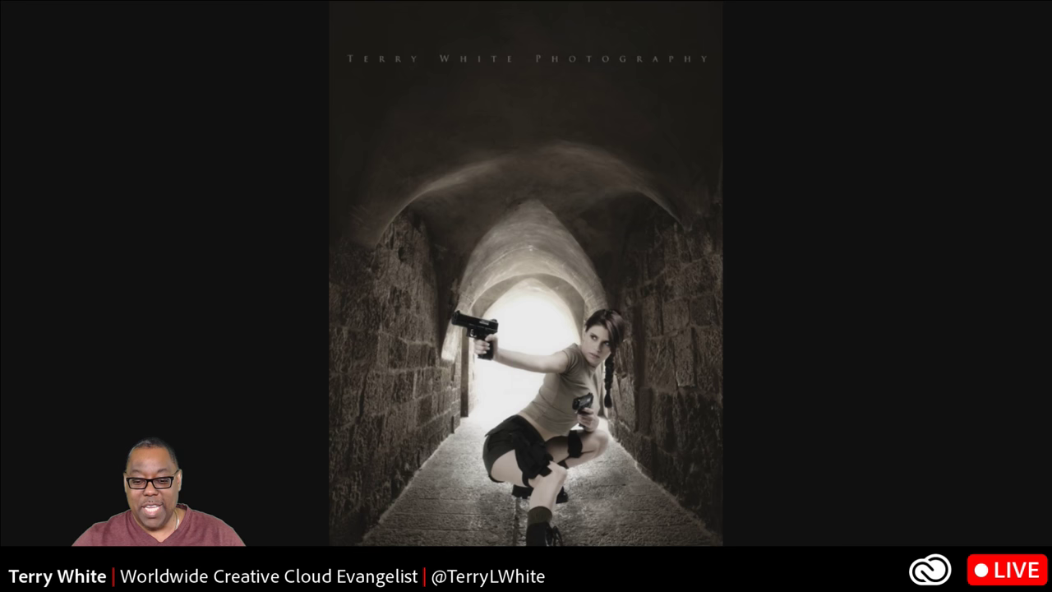
key("f")
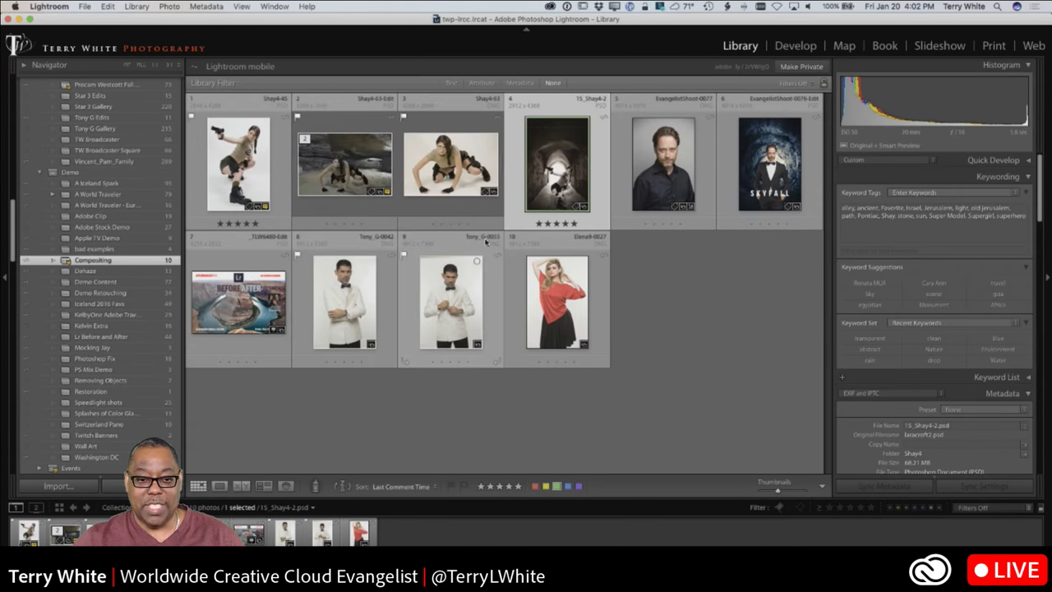
Step: View the original studio shot of the crouching woman with two pistols full screen and return to the grid
left_click(244, 179)
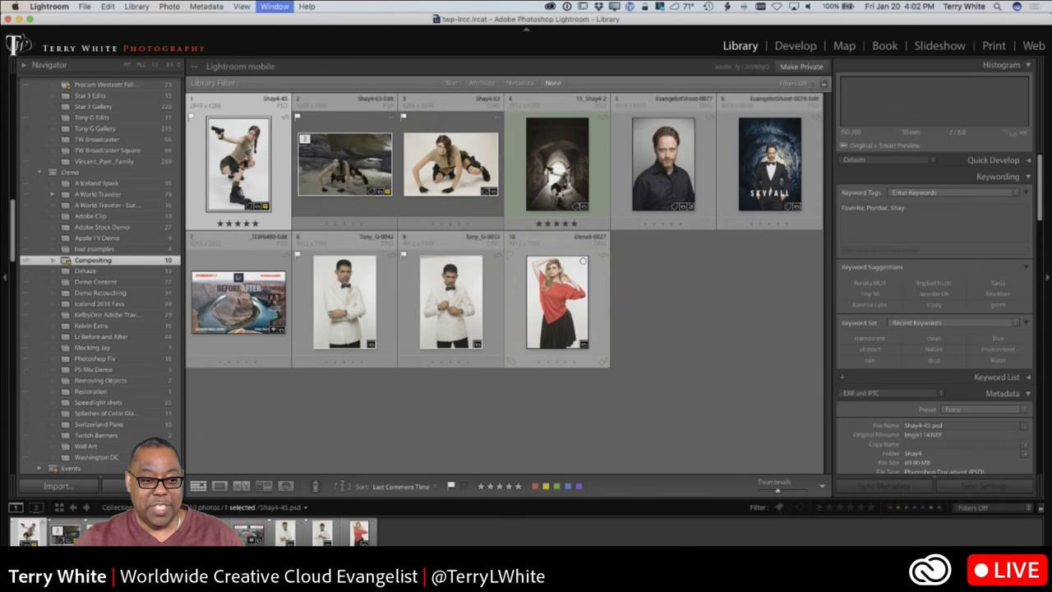
key("f")
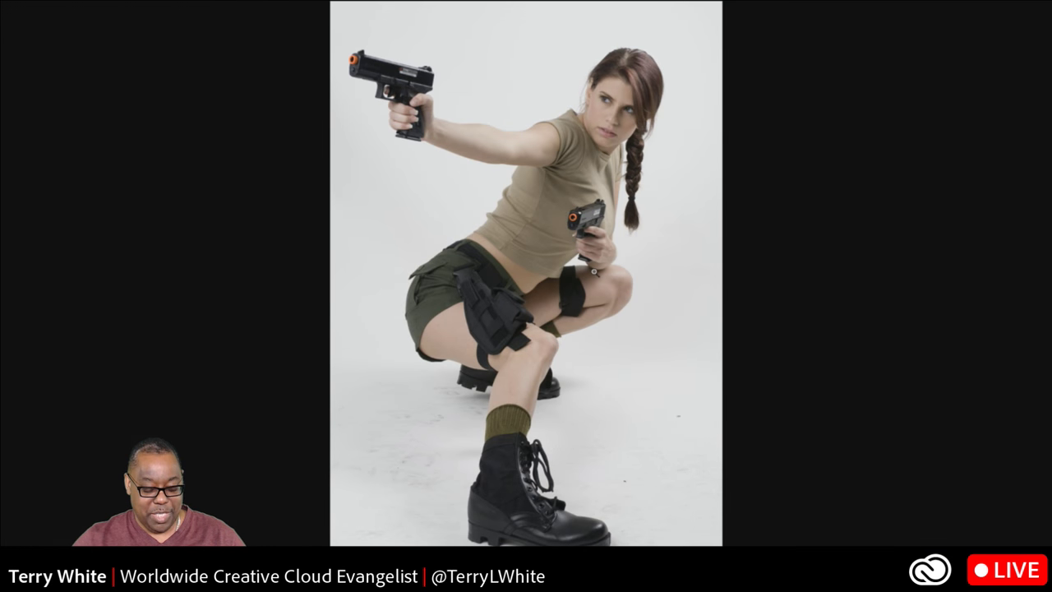
key("f")
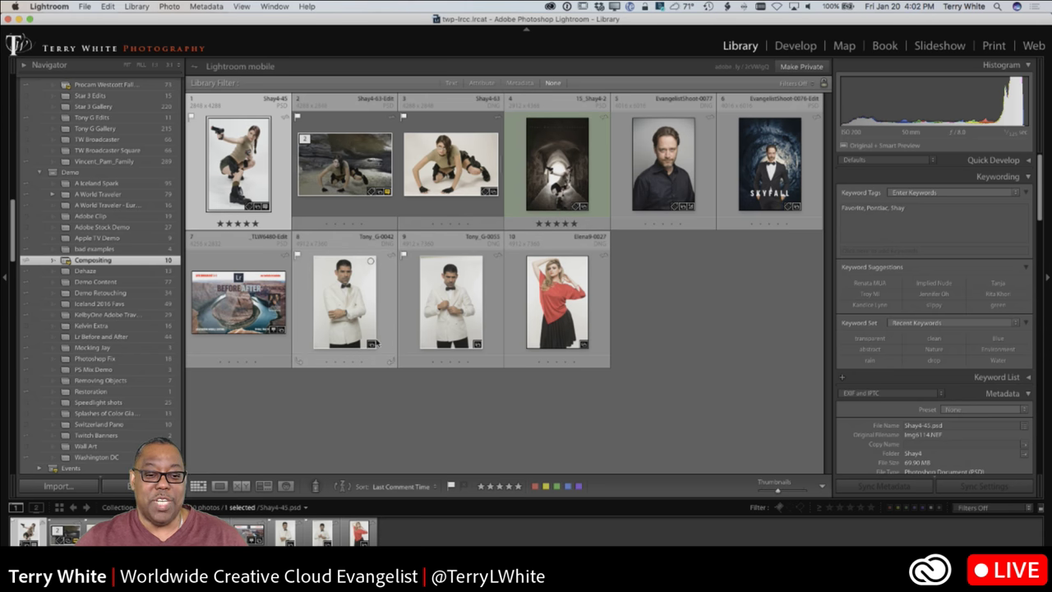
Step: Compare the white-tuxedo portraits with the red-top portrait in large view, ending on the man buttoning his jacket
left_click(346, 331)
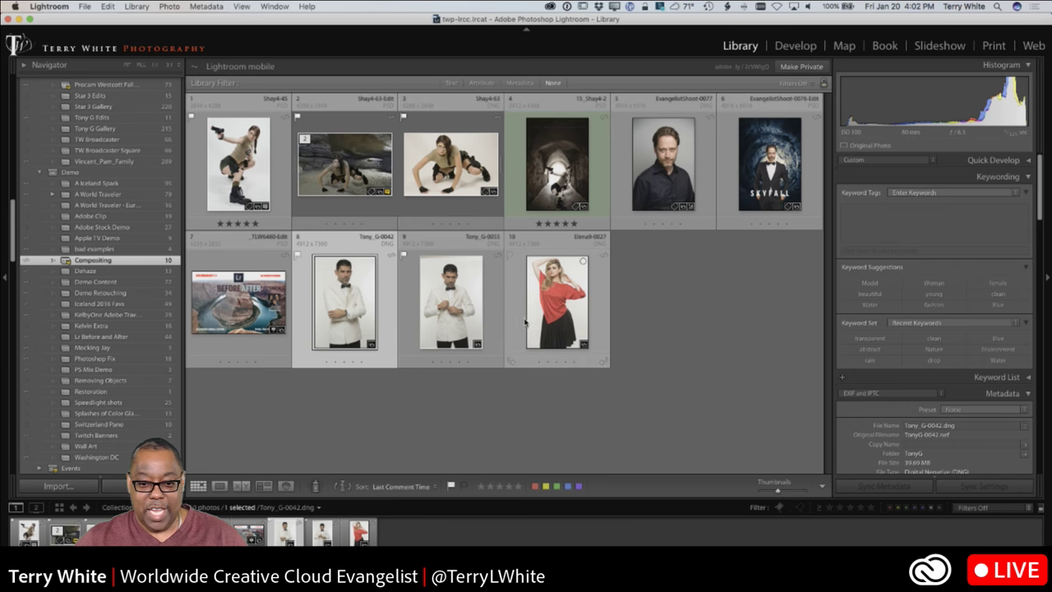
left_click(555, 314)
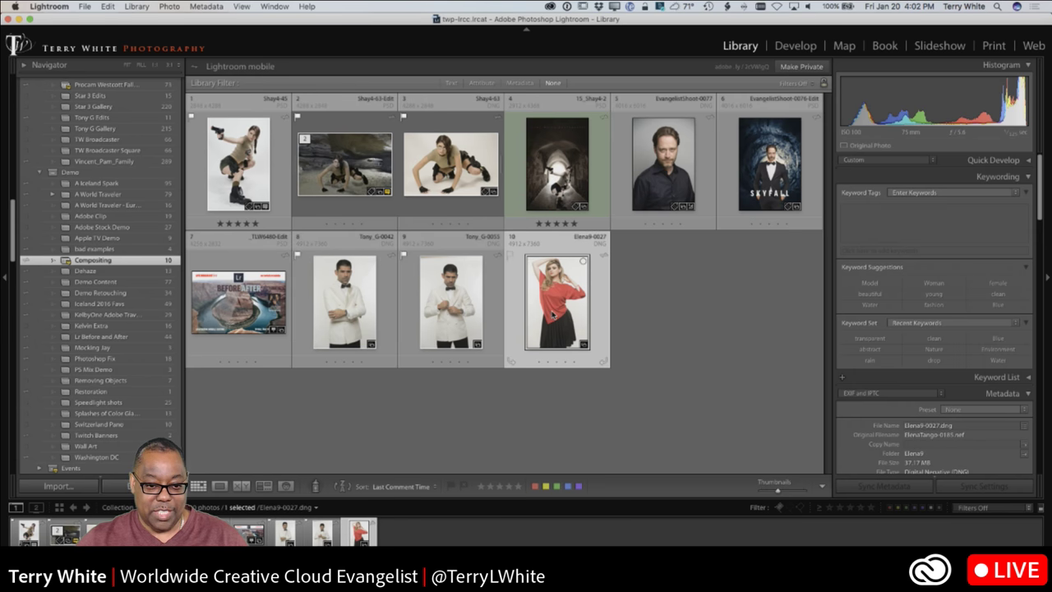
left_click(360, 329)
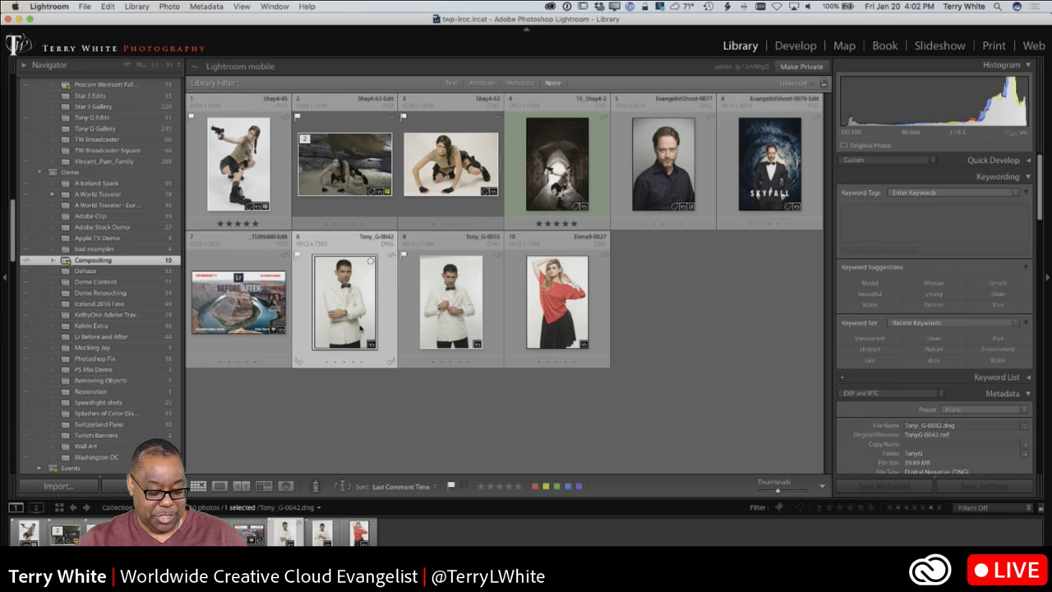
double_click(360, 329)
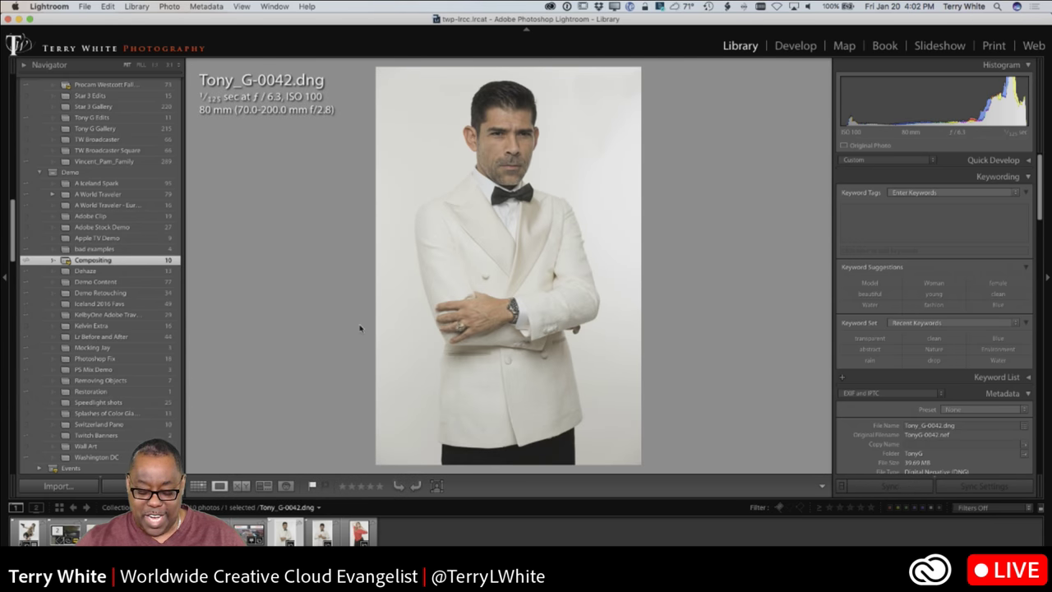
key("Right")
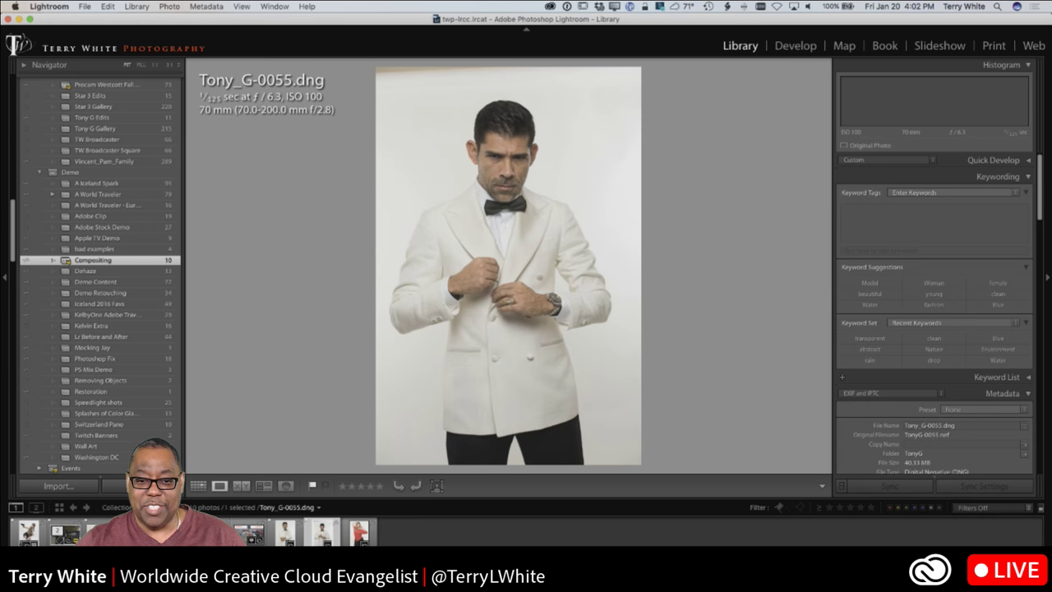
key("Right")
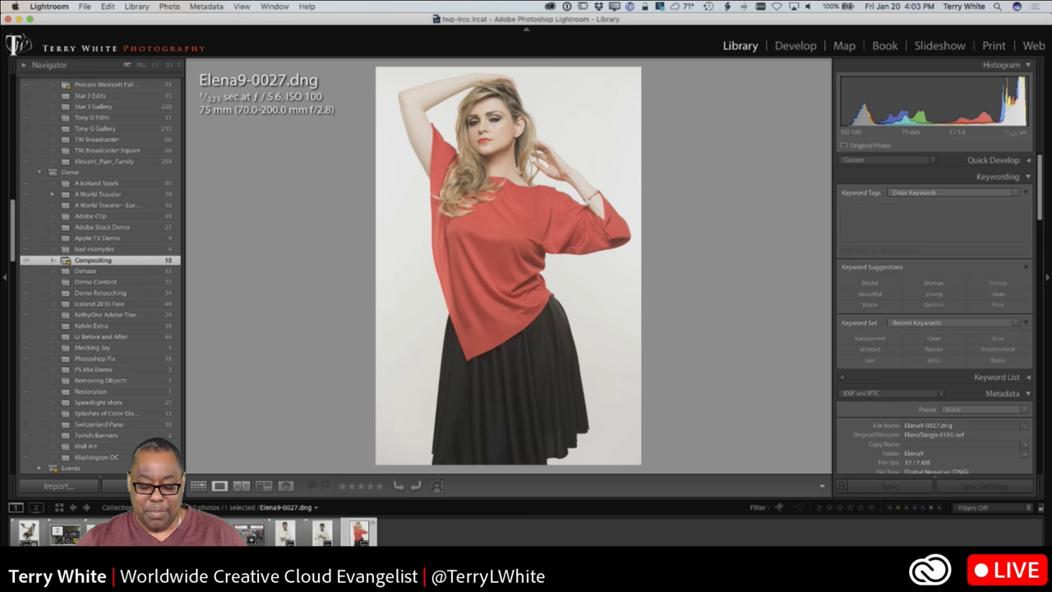
key("Left")
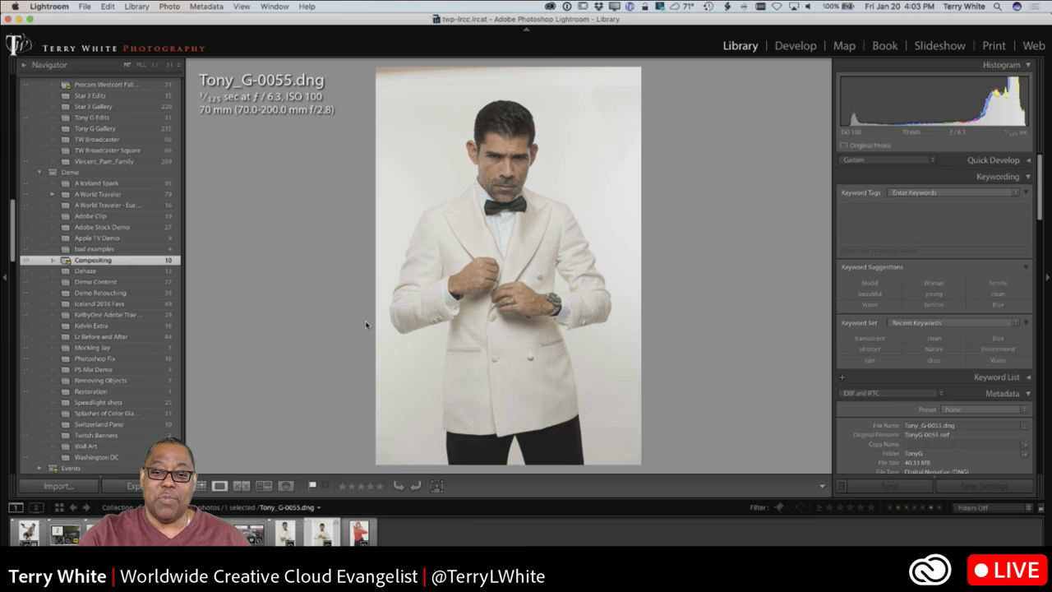
Step: Switch from Lightroom to Photoshop
key("super+Tab")
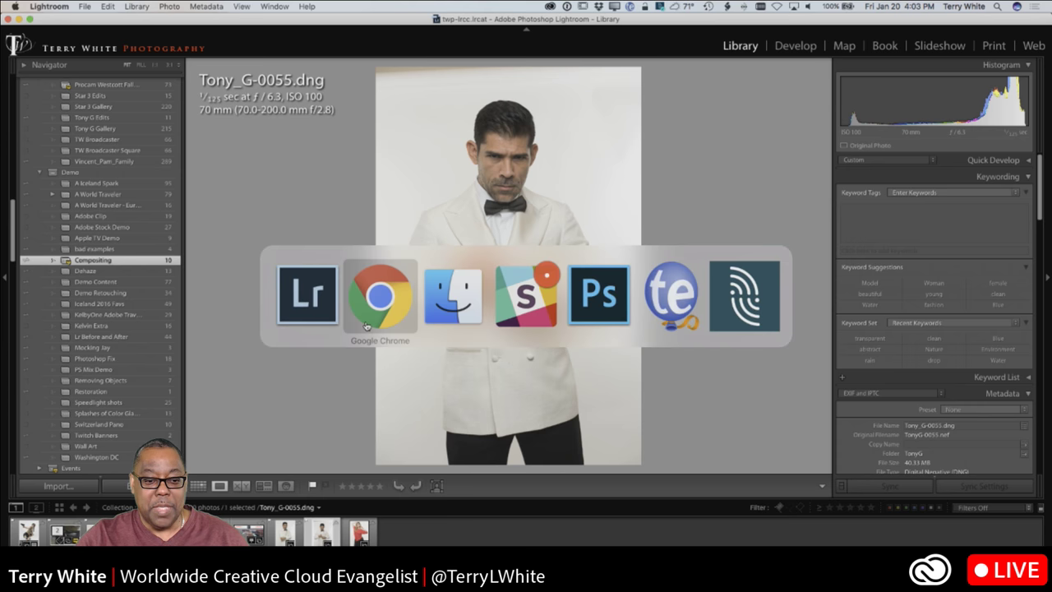
key("super+Tab")
key("super+Tab")
key("super+Tab")
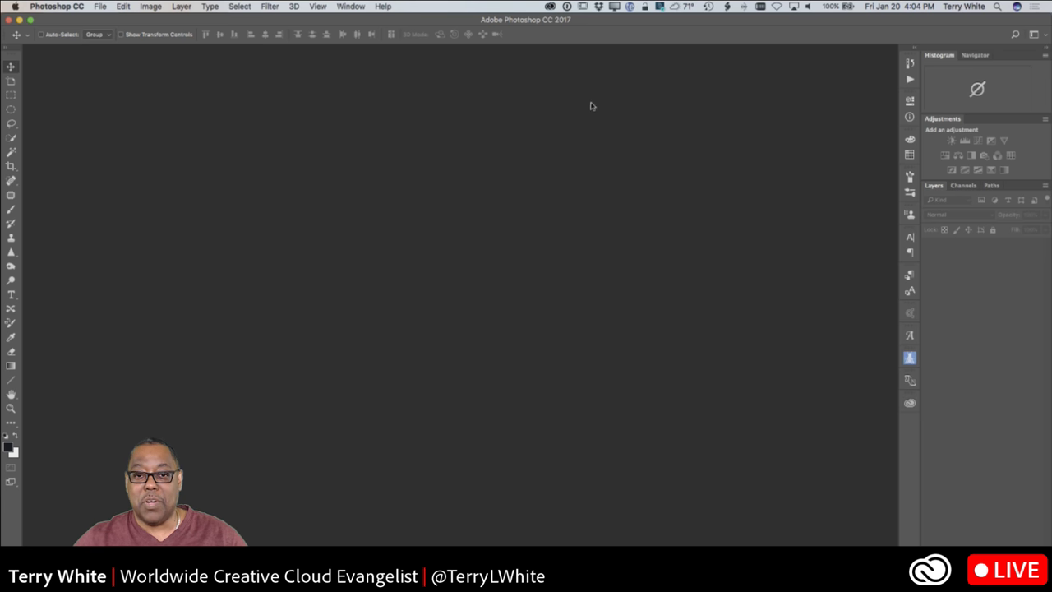
Step: View the Stock section of the Creative Cloud desktop app and close the app window again
left_click(550, 7)
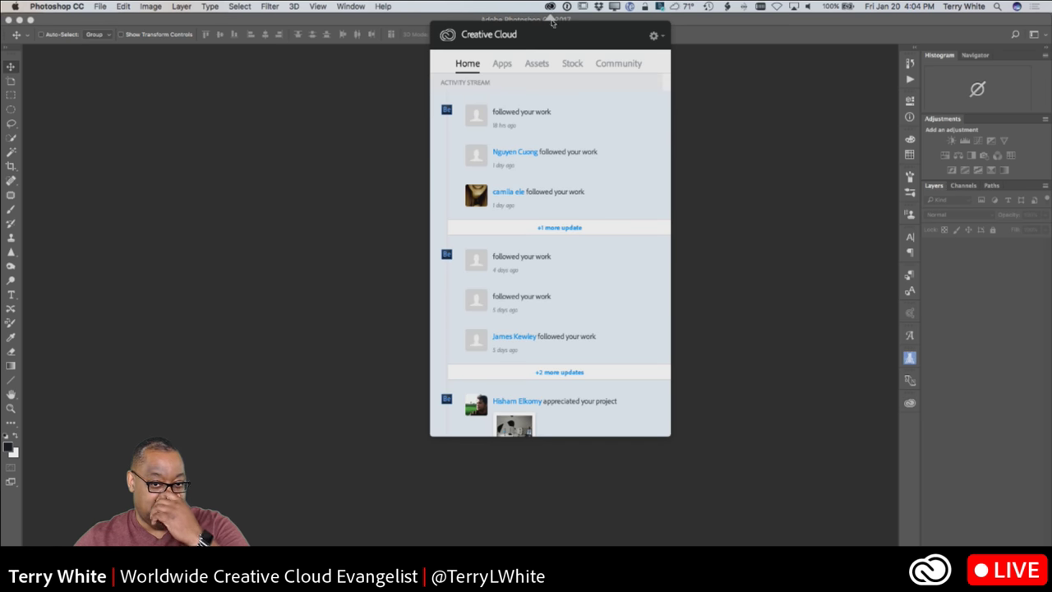
left_click(572, 65)
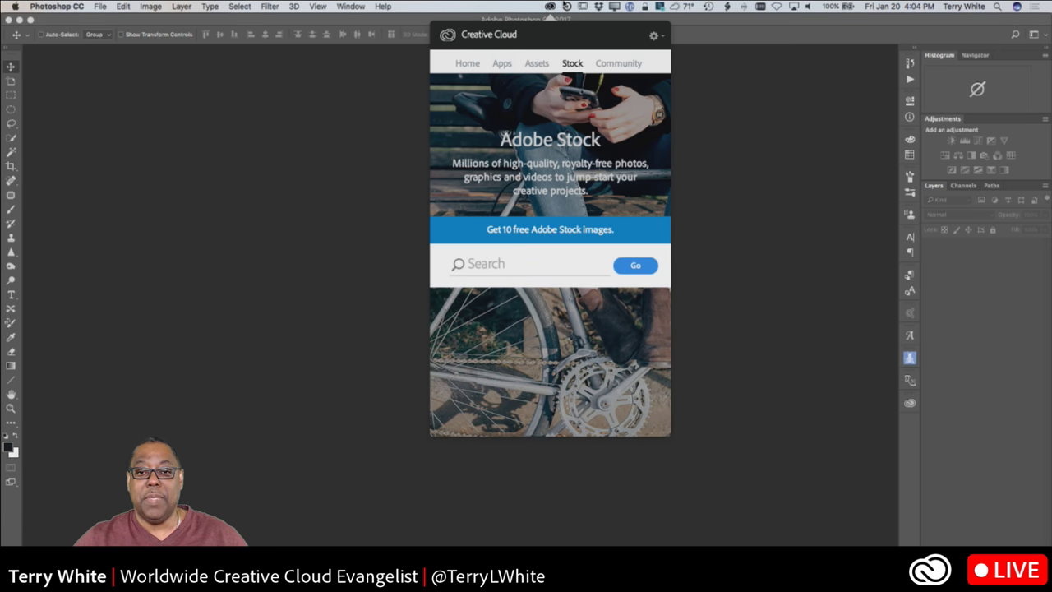
left_click(551, 6)
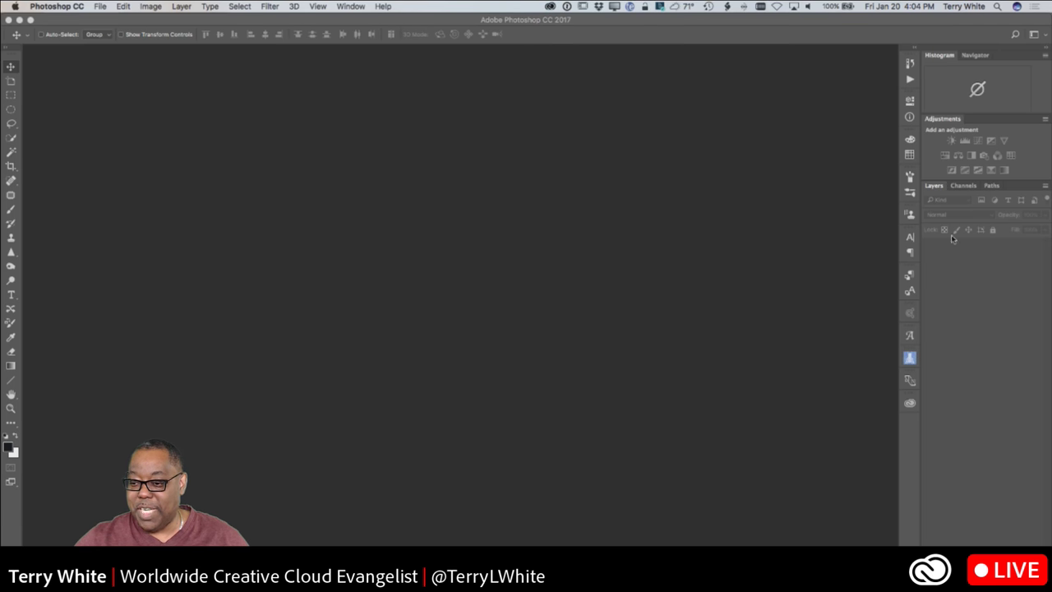
Step: Search Adobe Stock for "night club" photos from Photoshop's Libraries
left_click(909, 403)
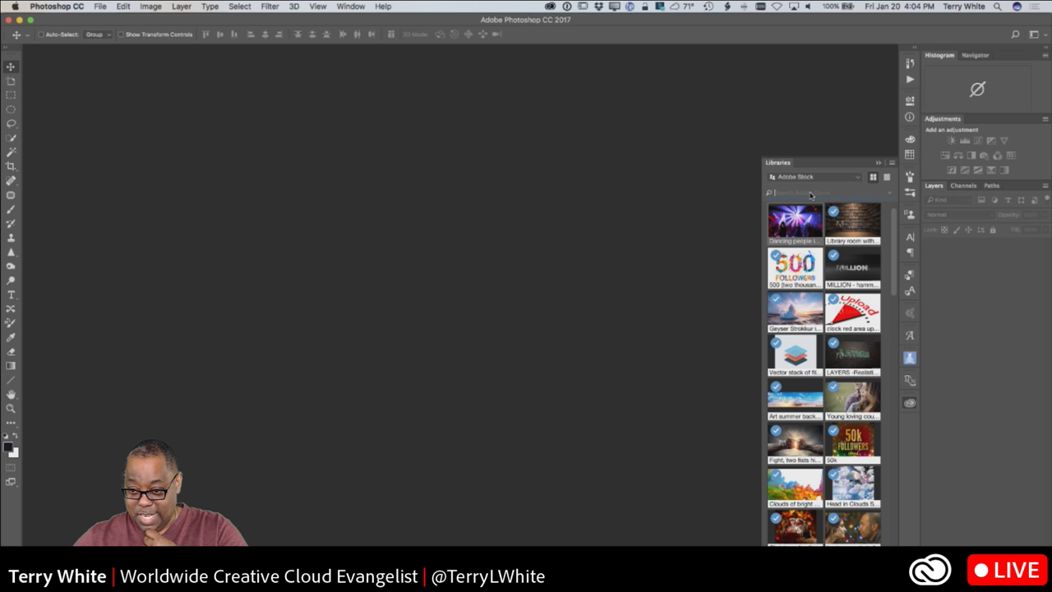
type("nig")
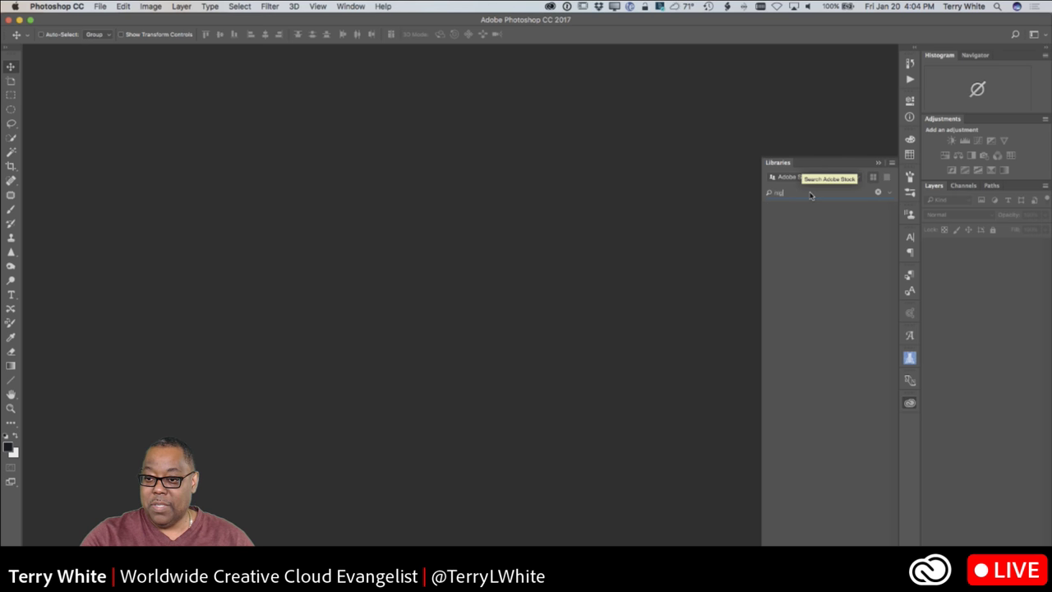
type("ht club")
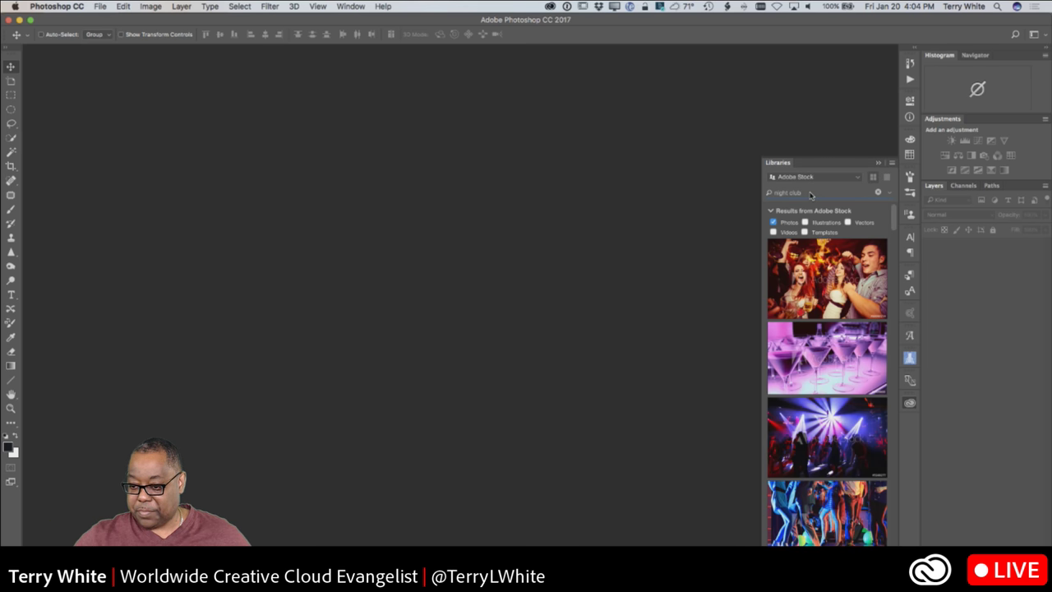
Step: Browse the "night club" stock photos for a suitable composite background and return to the first results
mouse_move(883, 321)
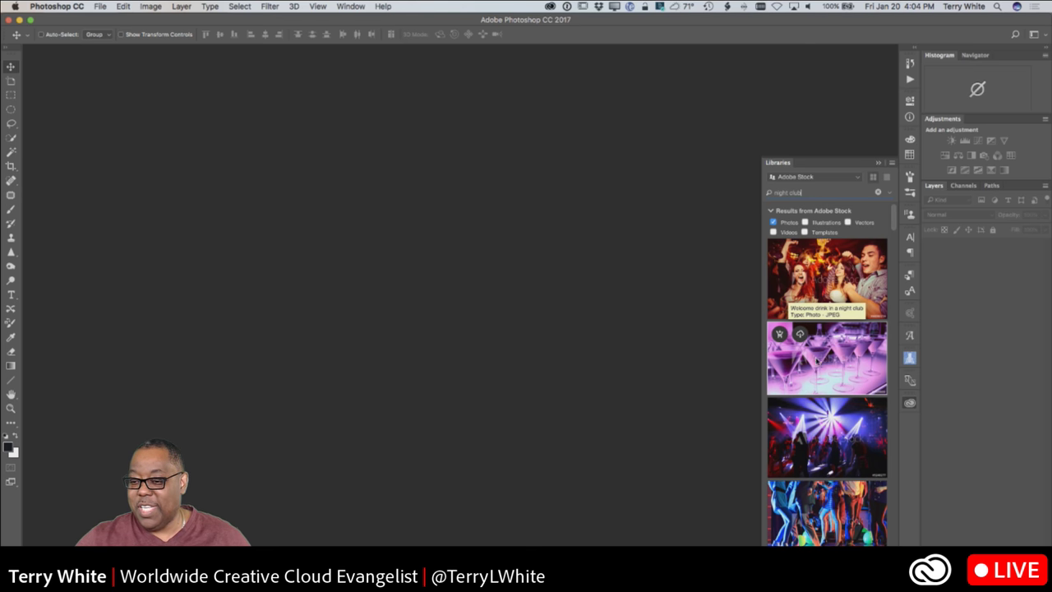
scroll(850, 360, "down", 3)
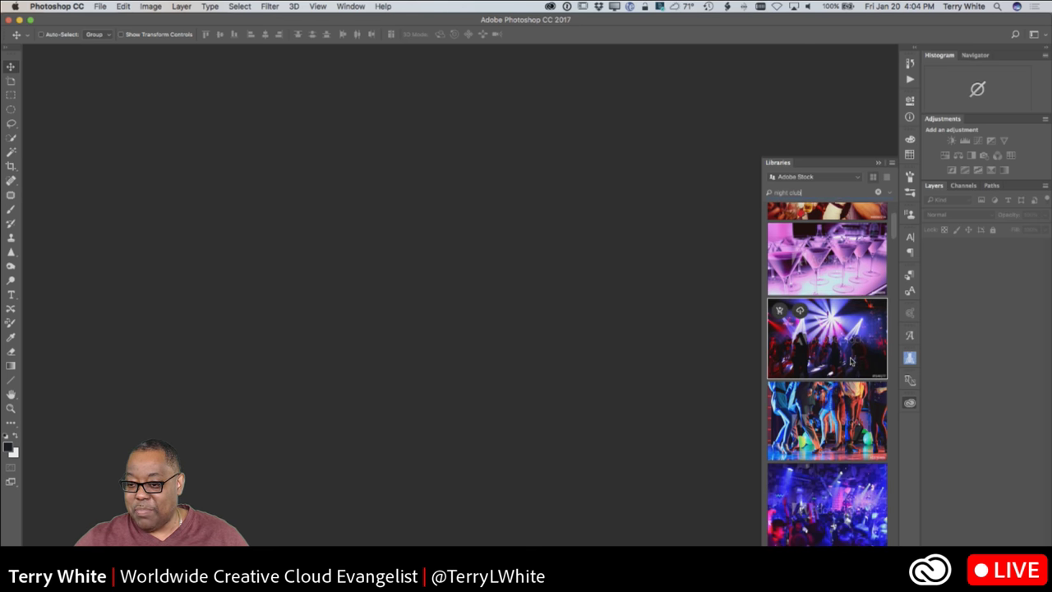
scroll(840, 352, "down", 2)
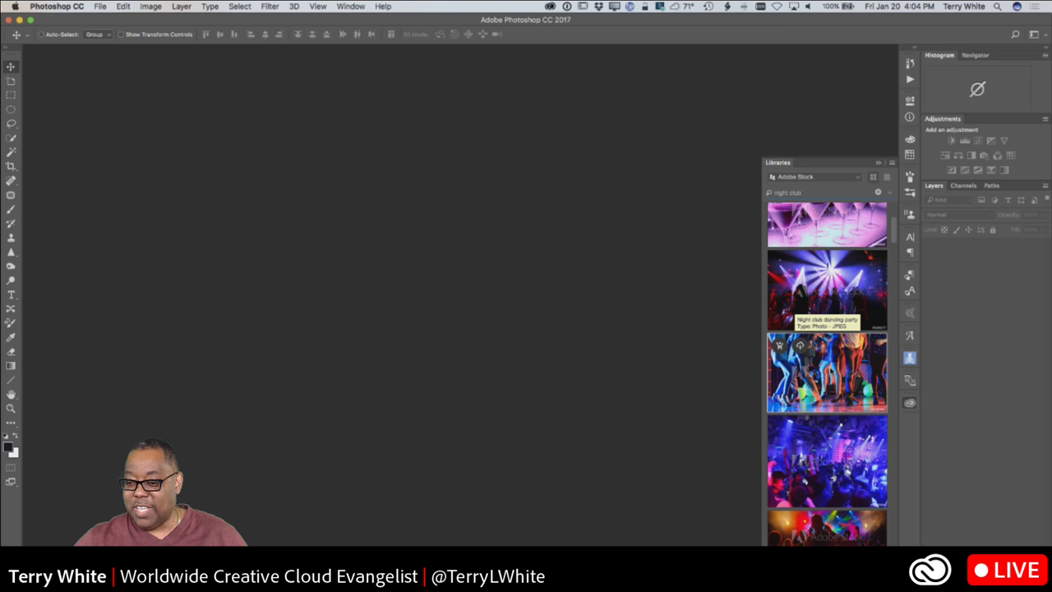
scroll(830, 337, "down", 2)
scroll(834, 334, "up", 3)
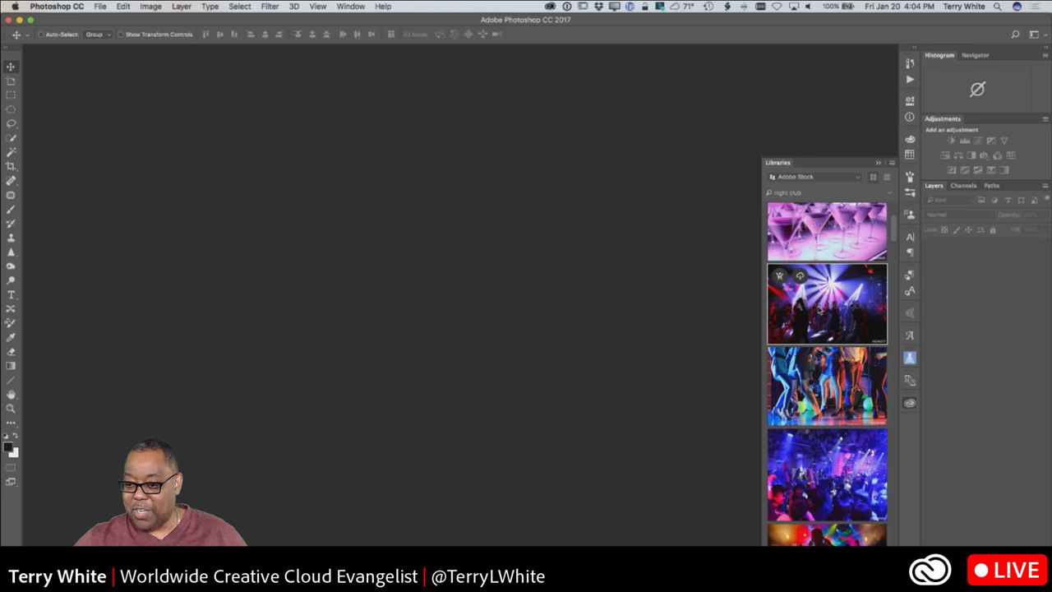
scroll(822, 382, "down", 3)
scroll(821, 382, "down", 2)
scroll(821, 383, "down", 5)
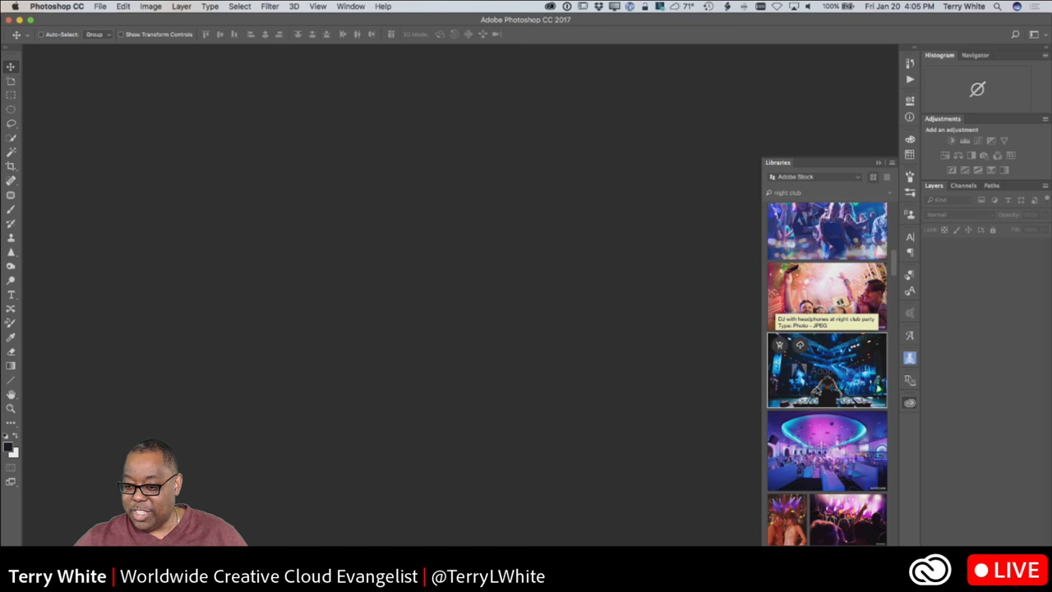
scroll(819, 389, "down", 4)
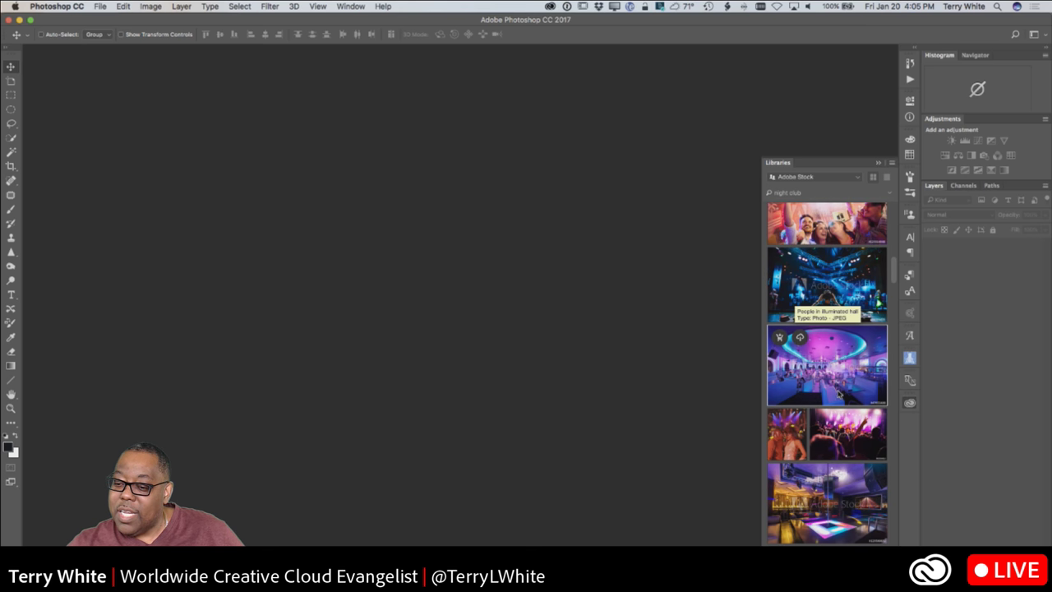
scroll(830, 385, "down", 6)
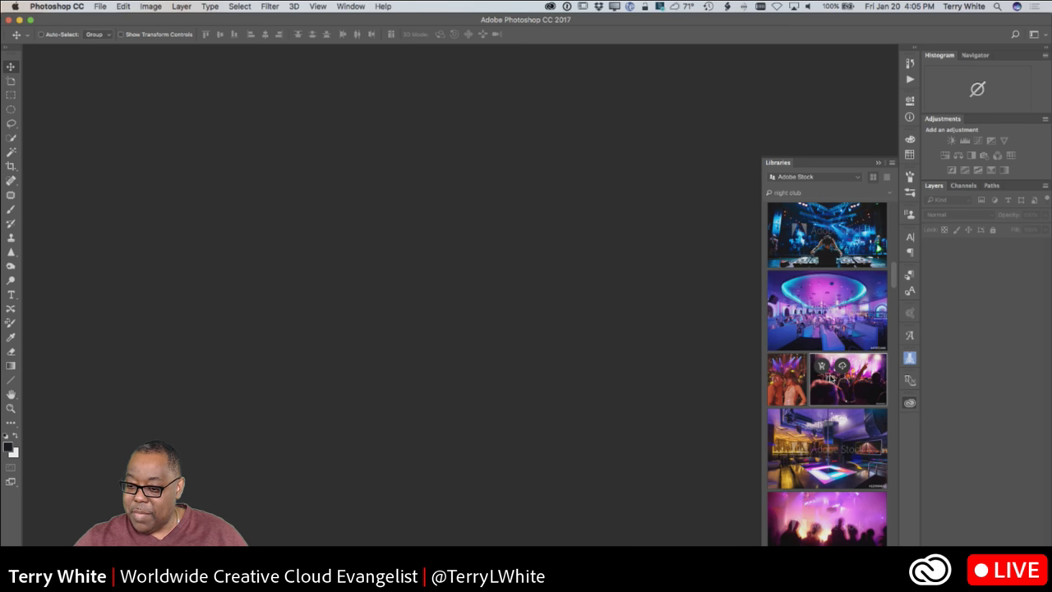
scroll(839, 385, "down", 3)
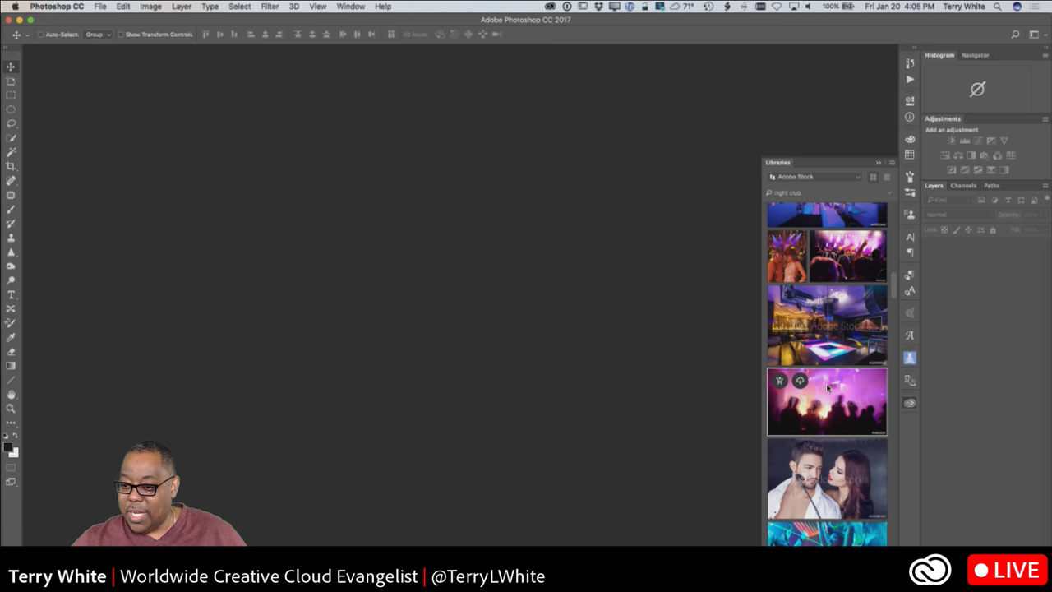
scroll(840, 377, "down", 4)
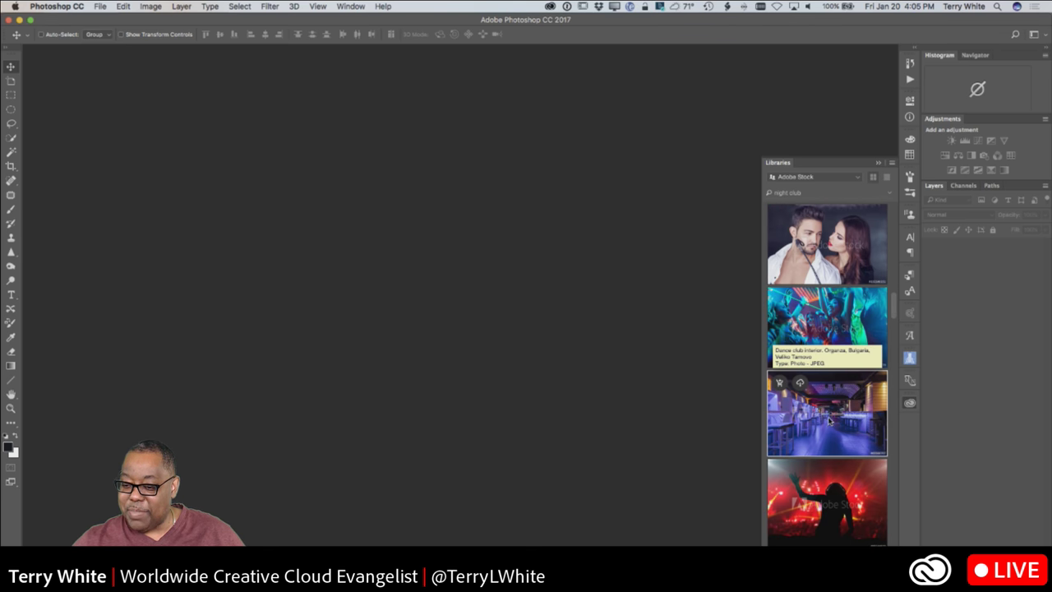
scroll(829, 421, "down", 3)
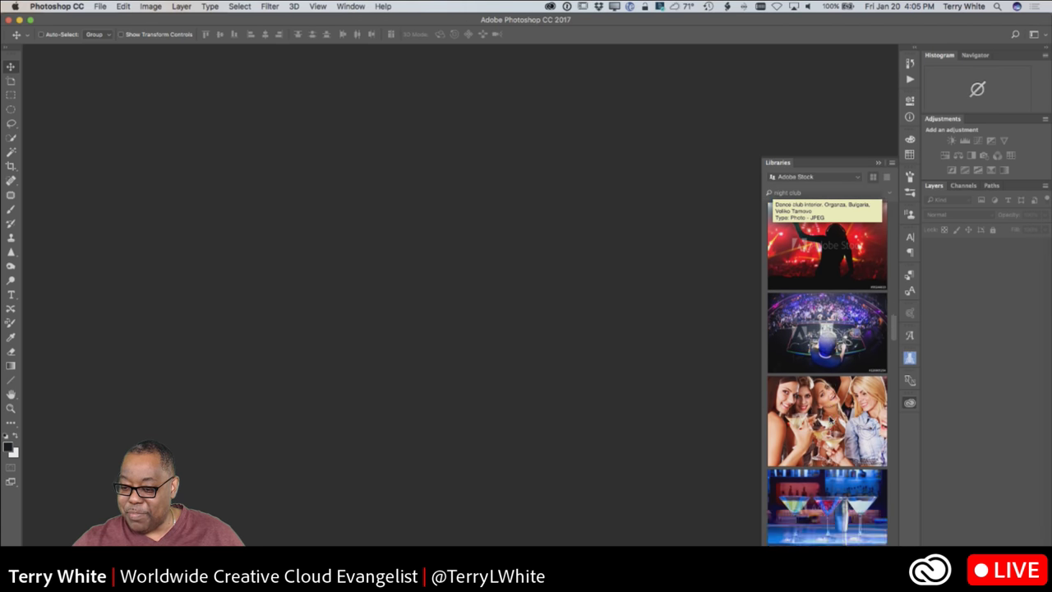
scroll(829, 421, "down", 9)
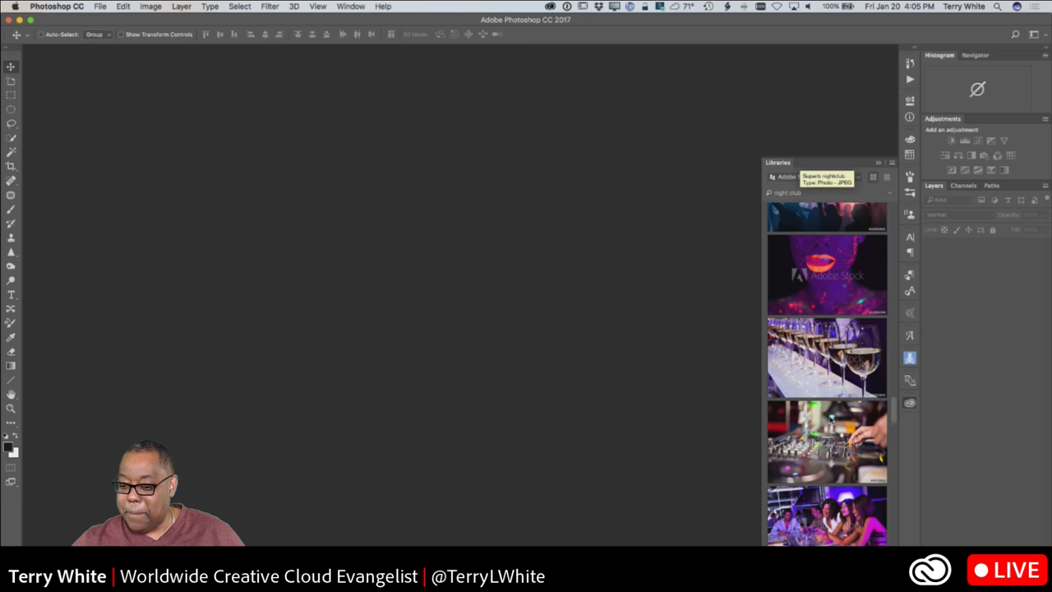
scroll(830, 419, "down", 2)
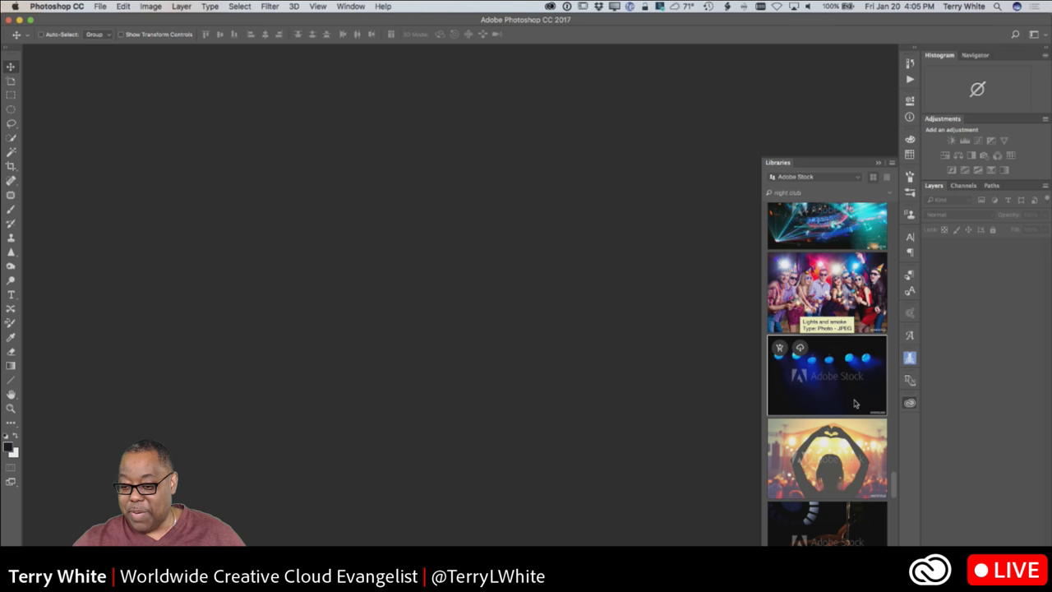
scroll(855, 402, "down", 10)
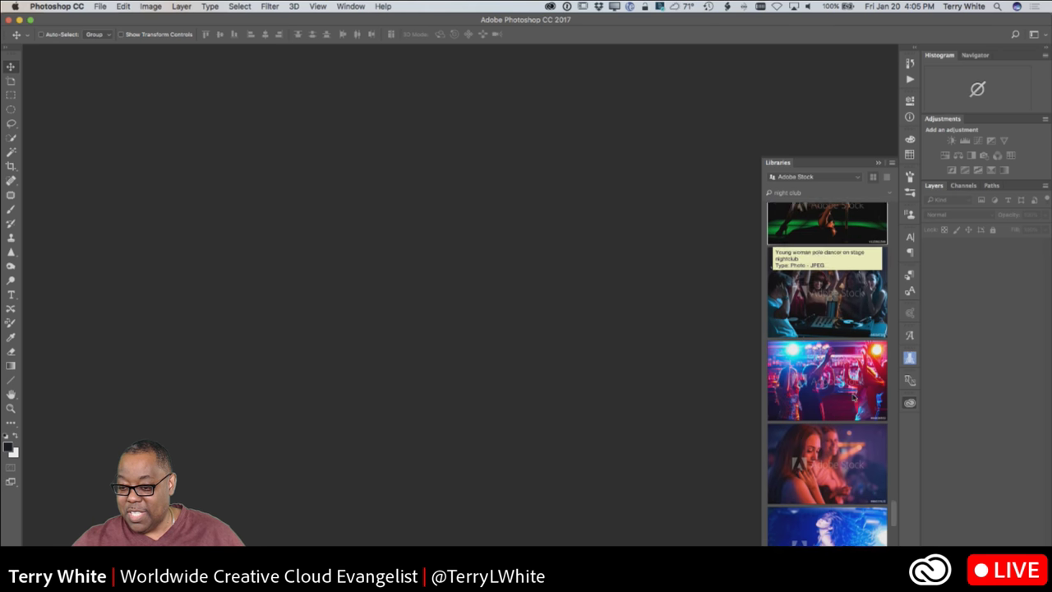
scroll(854, 397, "down", 10)
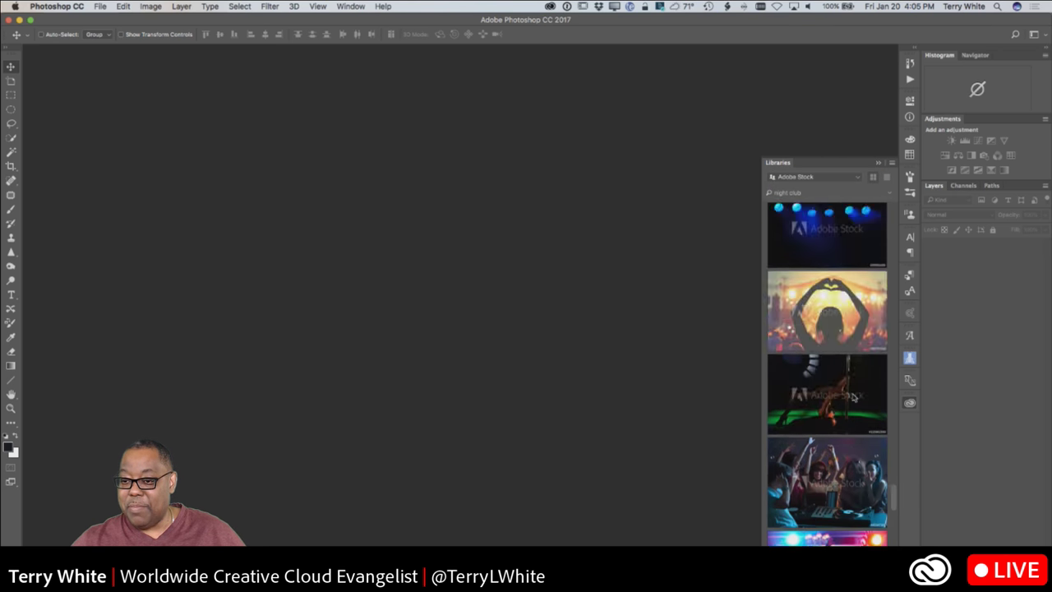
scroll(855, 397, "up", 15)
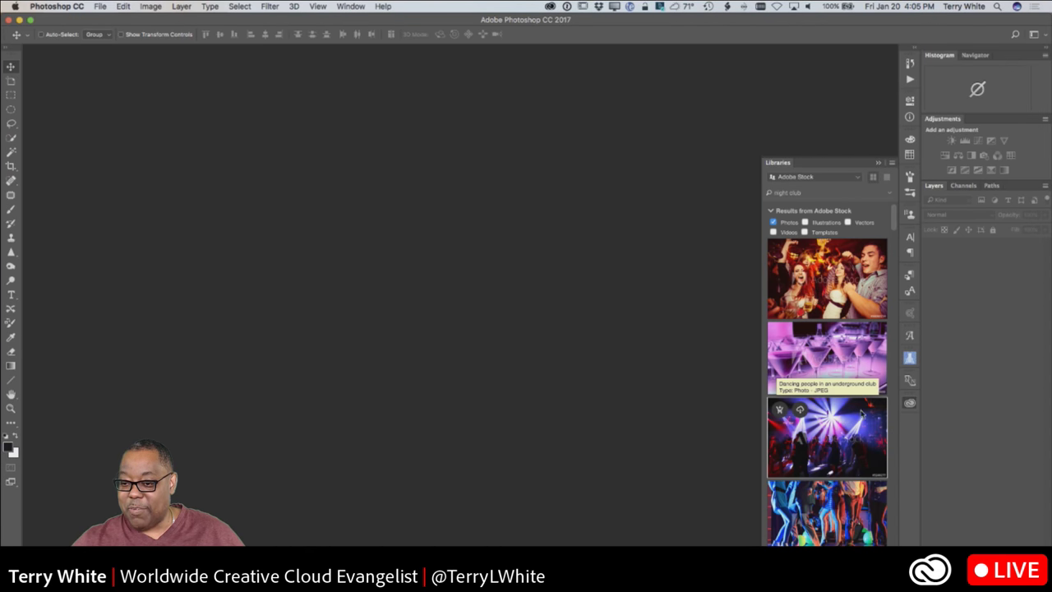
Step: Save a preview of the "Dancing people in an underground club" photo to the Adobe Stock library and open it
scroll(830, 380, "down", 2)
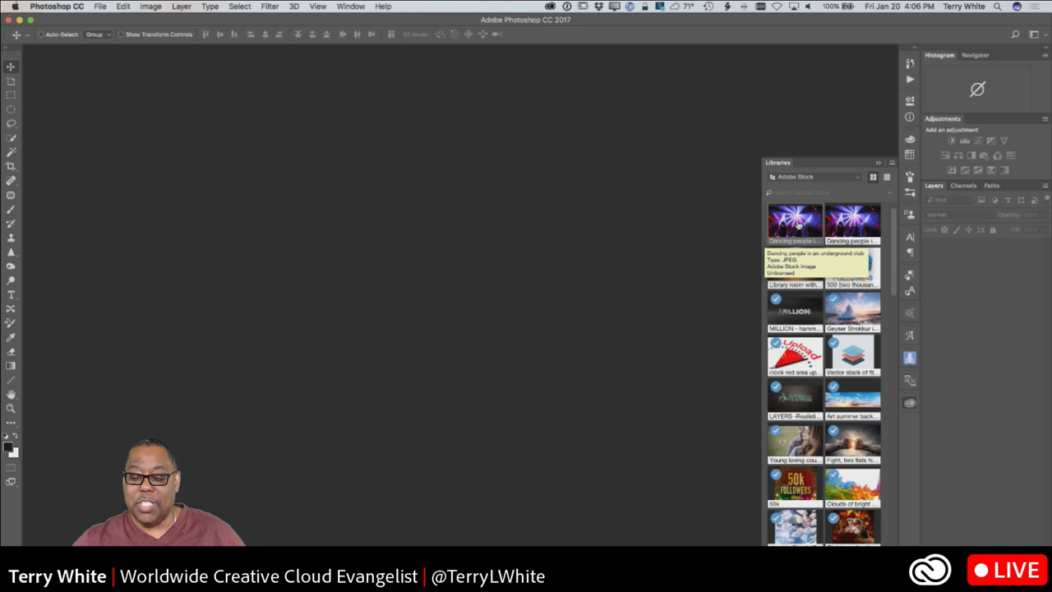
double_click(796, 224)
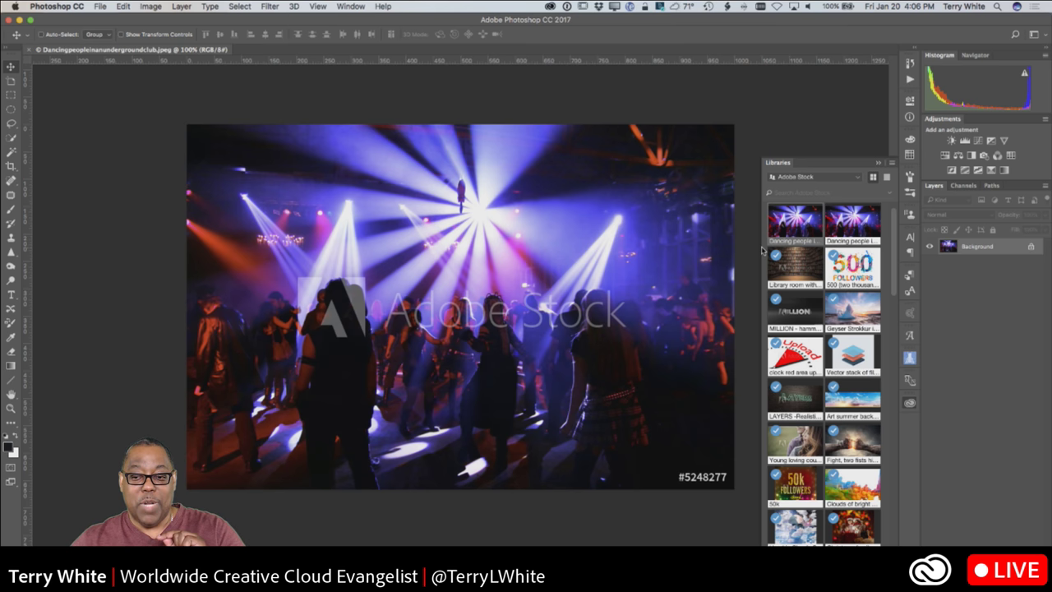
Step: Resize the night club image to 3000 pixels wide, keeping its proportions
left_click(181, 6)
mouse_move(157, 6)
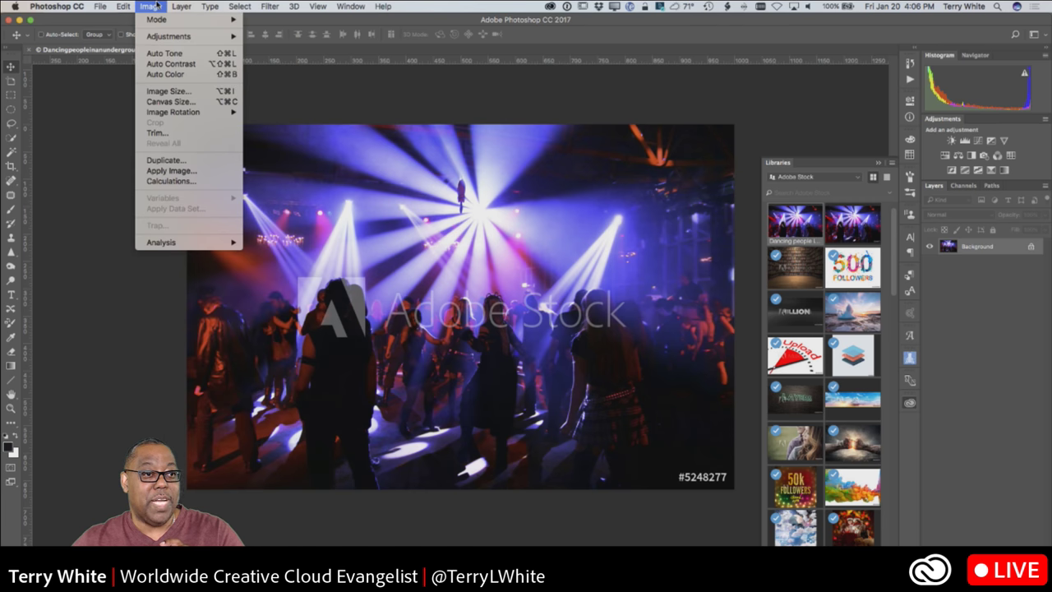
left_click(168, 92)
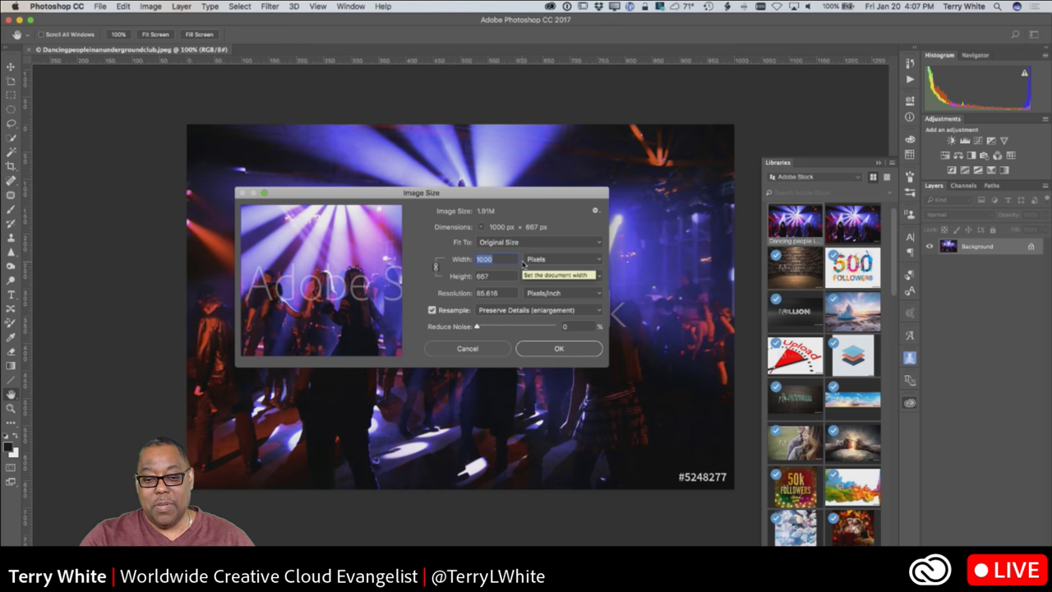
type("3000")
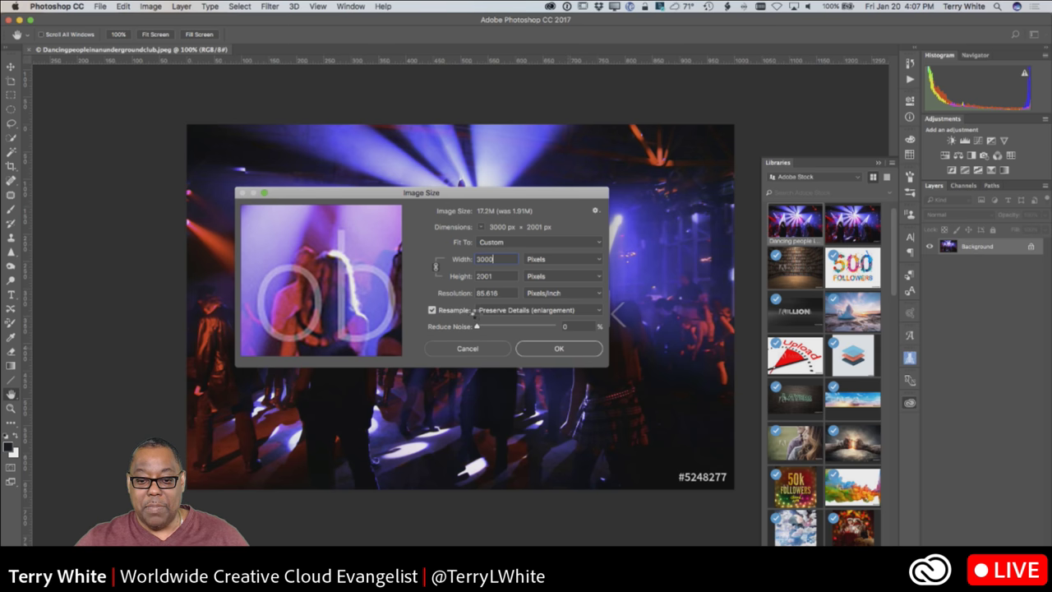
key("Return")
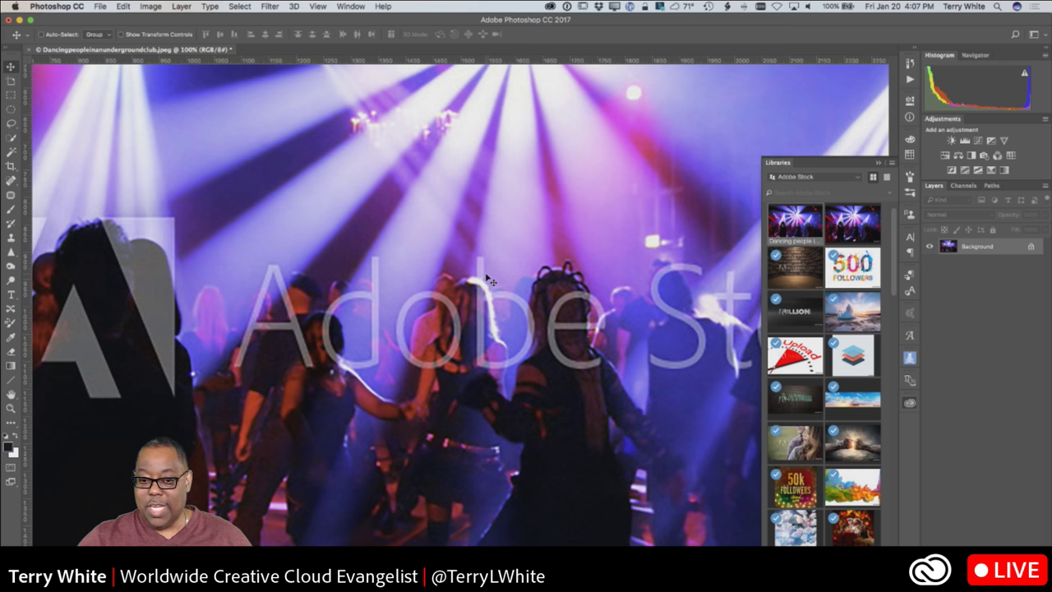
Step: Show the whole enlarged image at 33.3% zoom and collapse the Libraries
key("super+0")
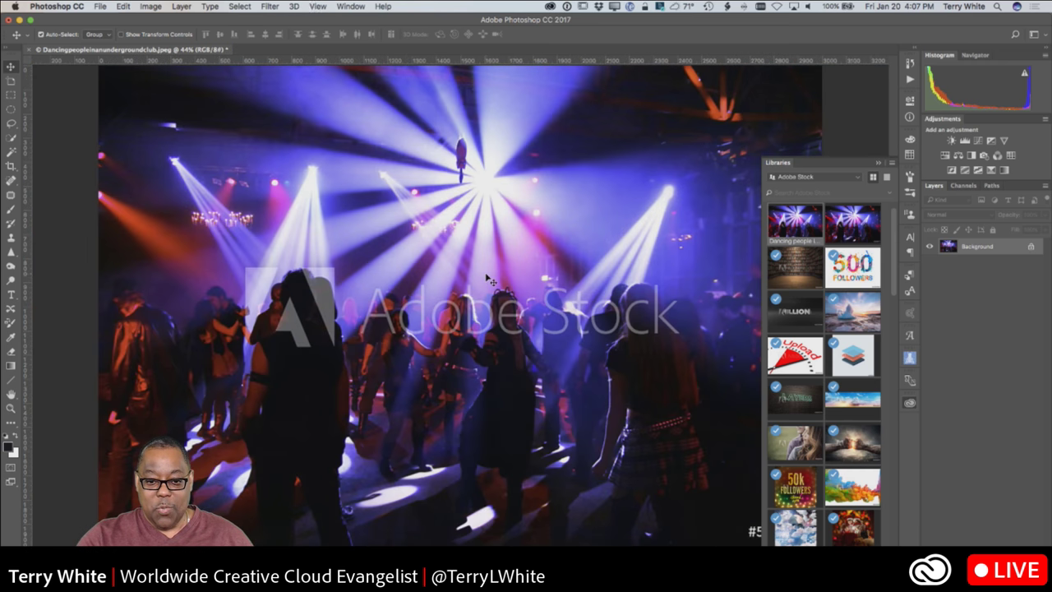
key("super+minus")
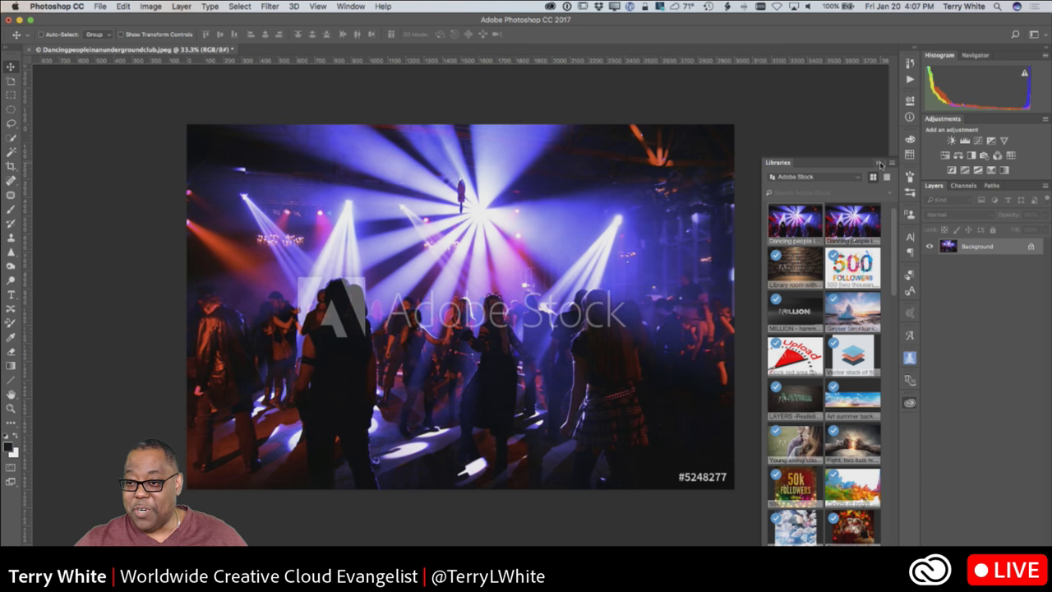
left_click(910, 132)
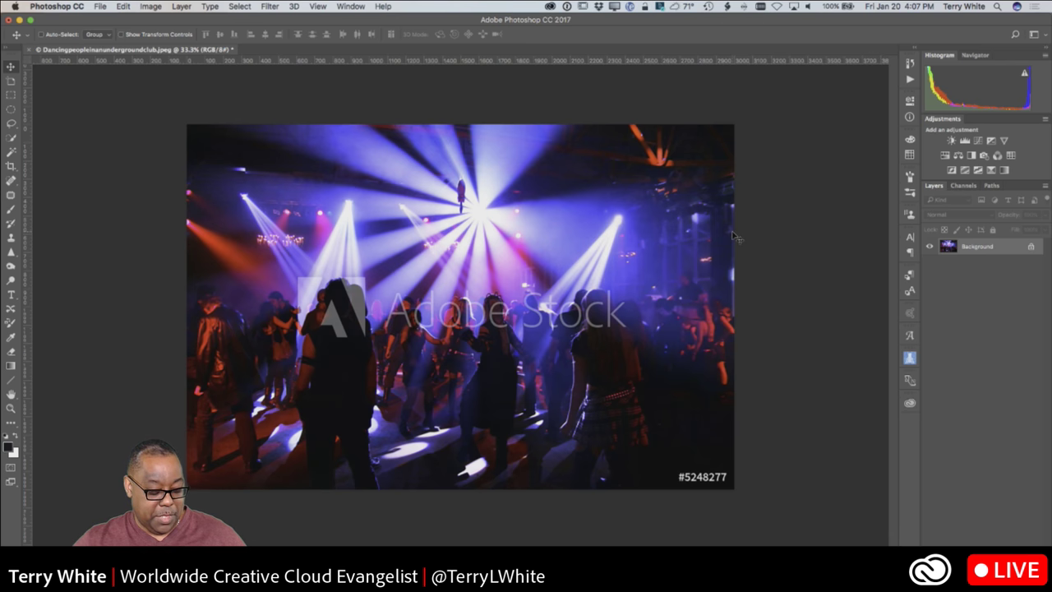
Step: Switch to Lightroom, compare the two white-tuxedo portraits and open the crossed-arms one in Photoshop
key("super+Tab")
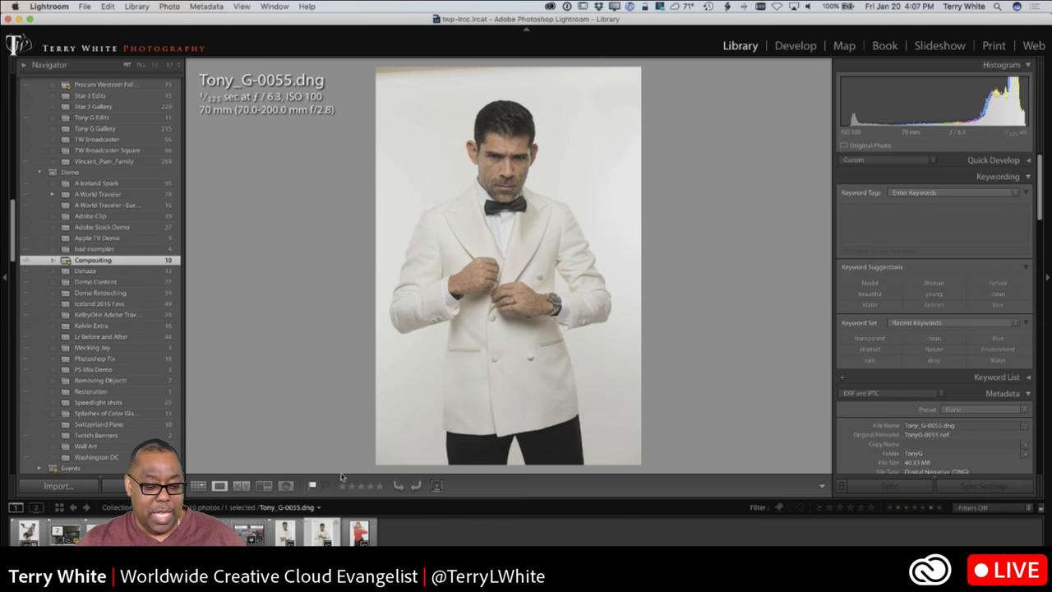
left_click(286, 532)
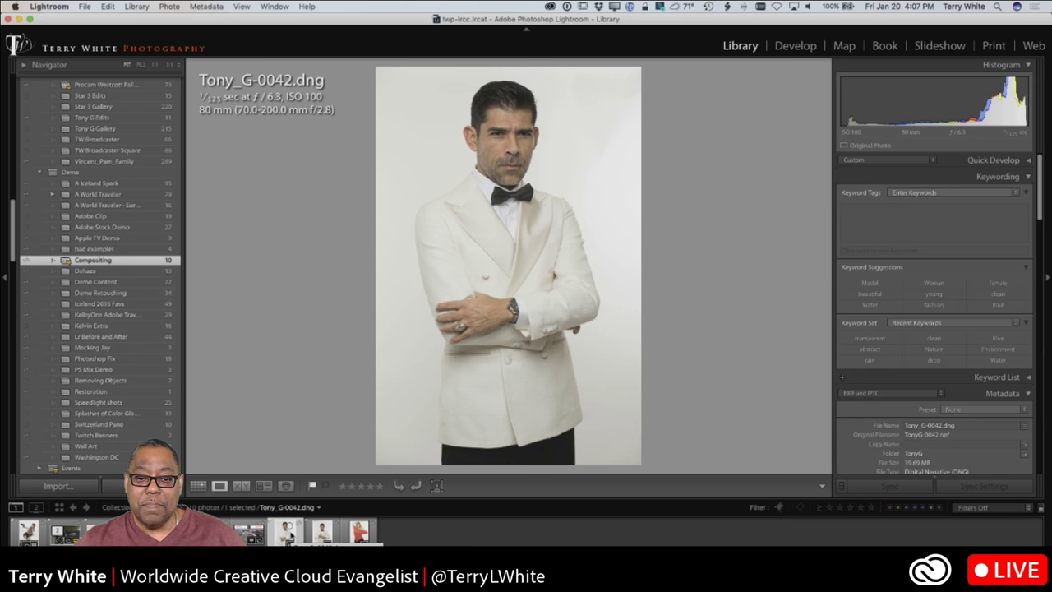
left_click(321, 534)
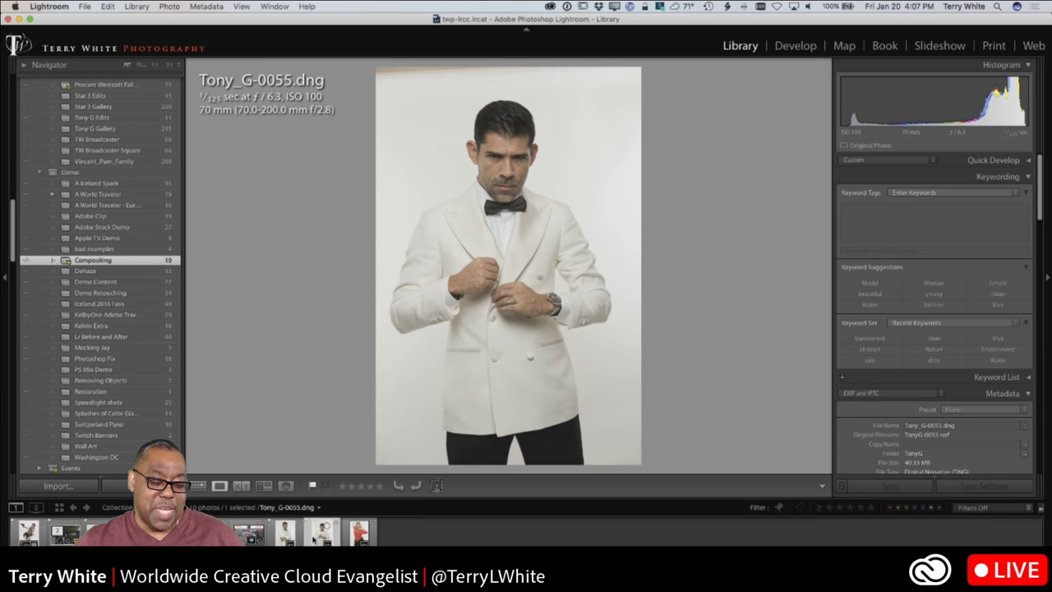
left_click(285, 532)
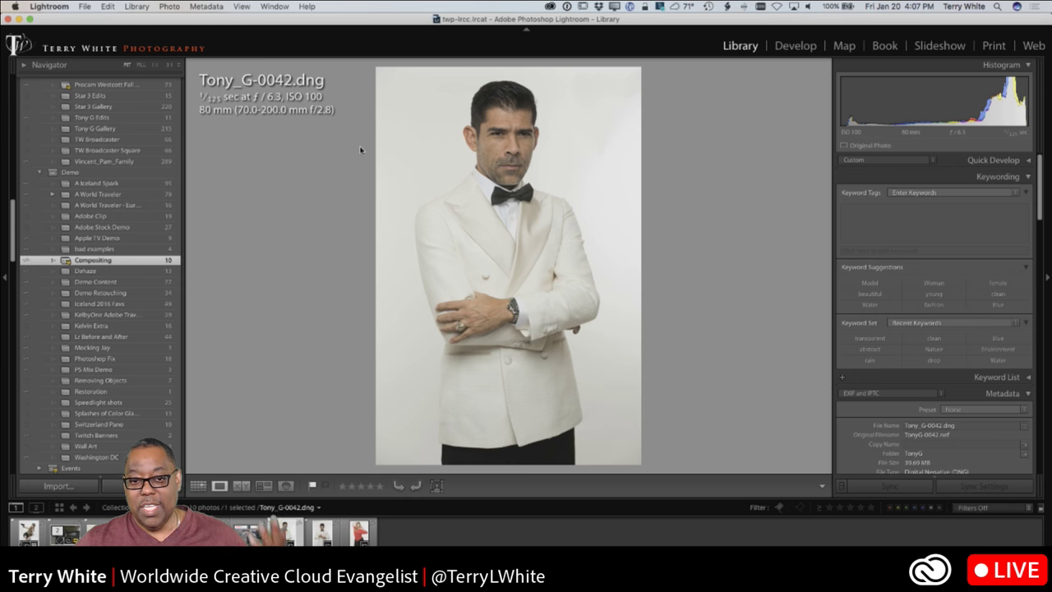
key("super+Tab")
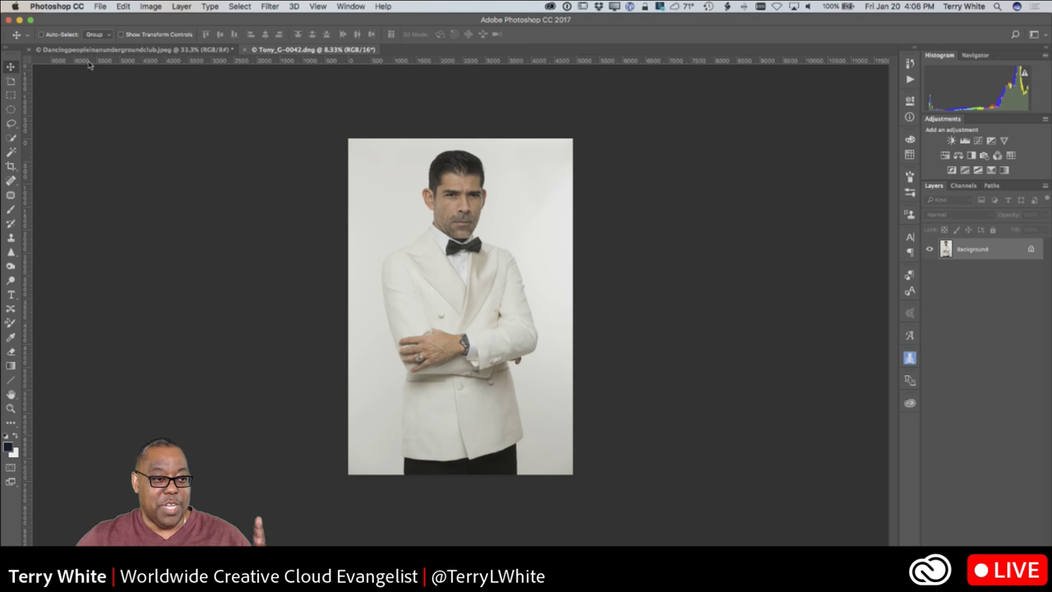
Step: Copy the portrait into the night club document as a layer and remove that layer again
left_click(188, 49)
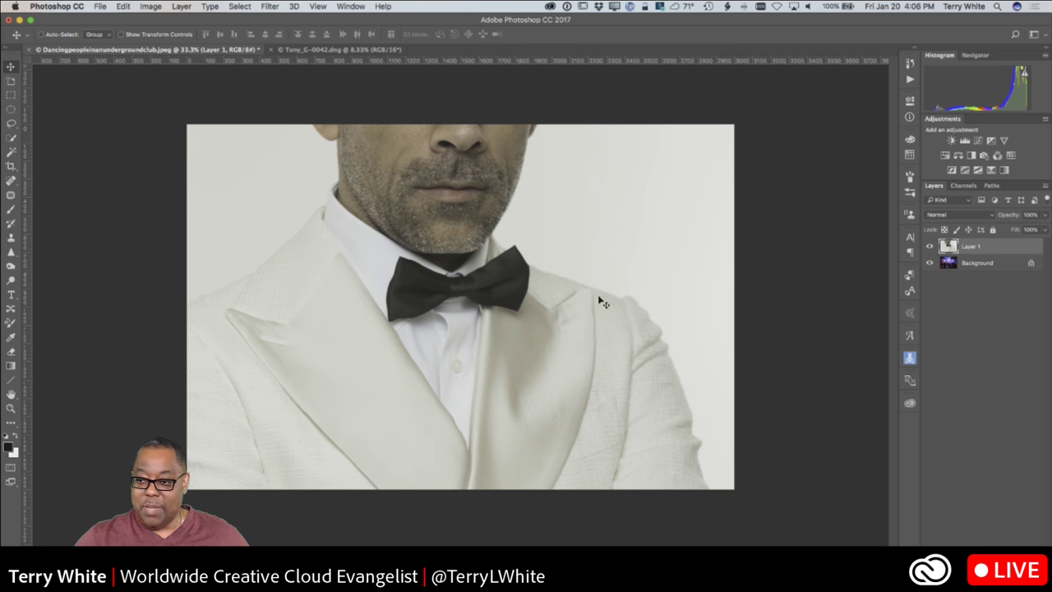
left_click_drag(986, 250, 1037, 539)
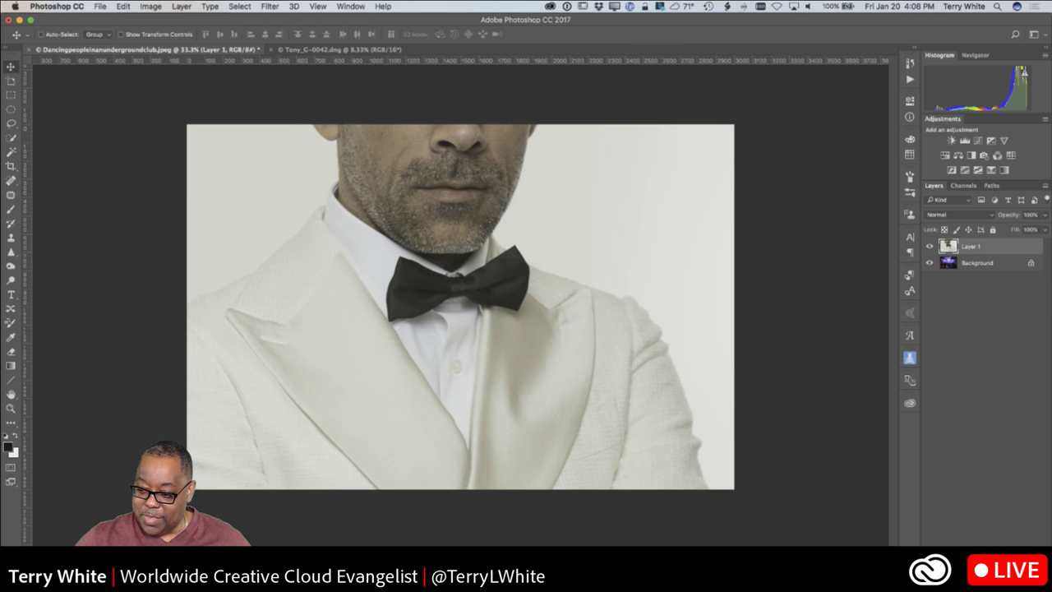
Step: Add the portrait's Background layer to the night club document and move it across so the jacket fills the canvas
left_click(279, 49)
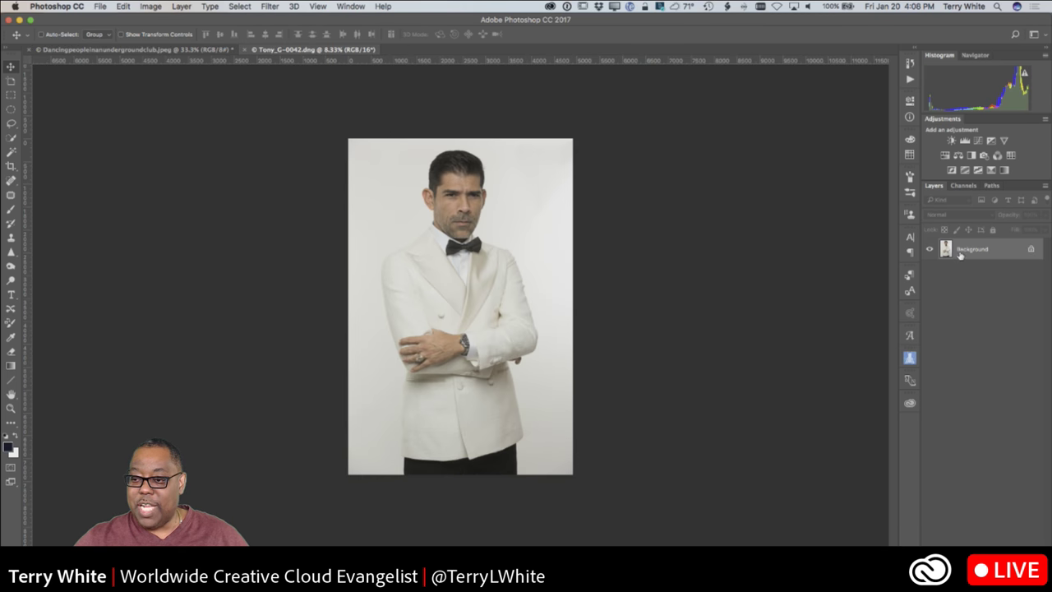
left_click_drag(964, 254, 530, 376)
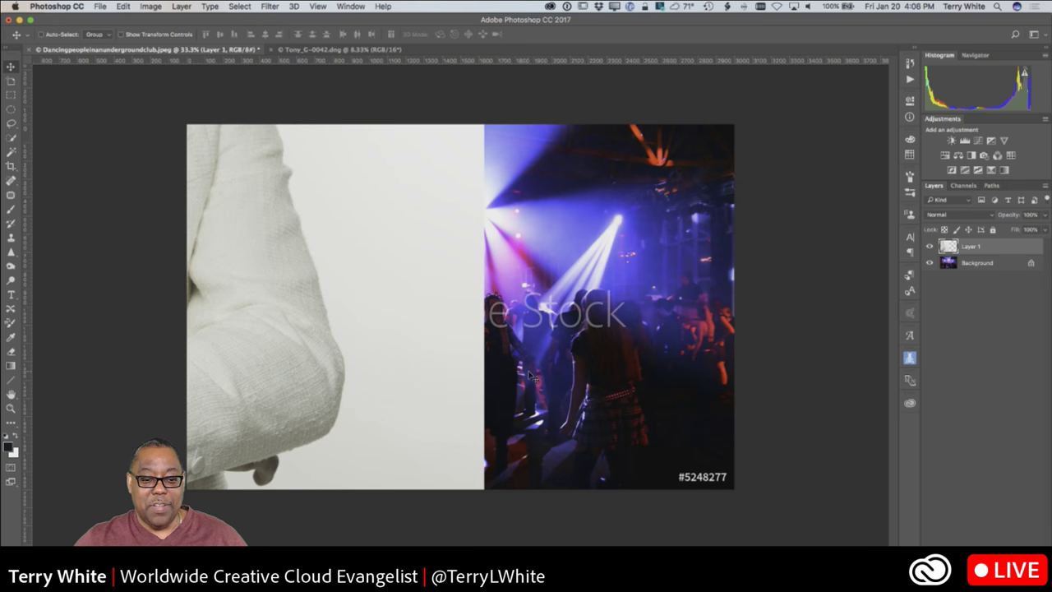
left_click_drag(294, 259, 559, 319)
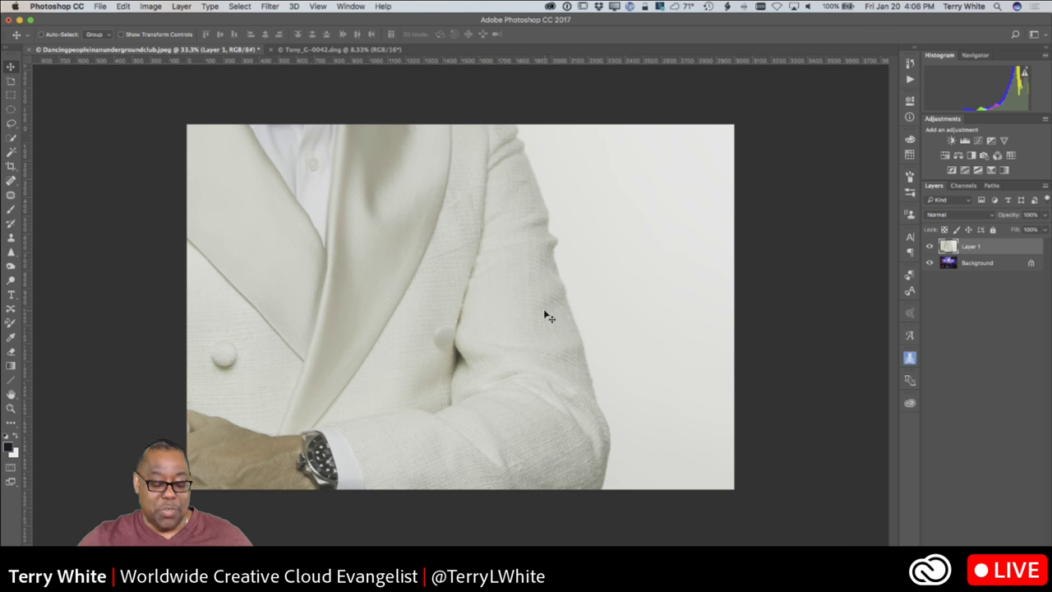
Step: Scale the portrait layer down to about 26% so the whole man fits inside the night club image
key("super")
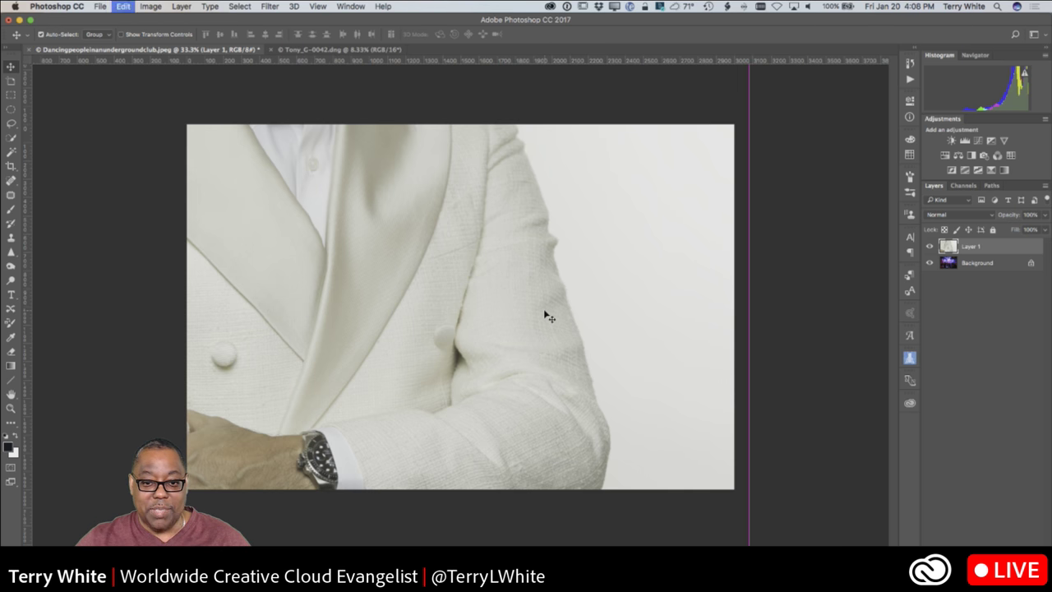
key("super+t")
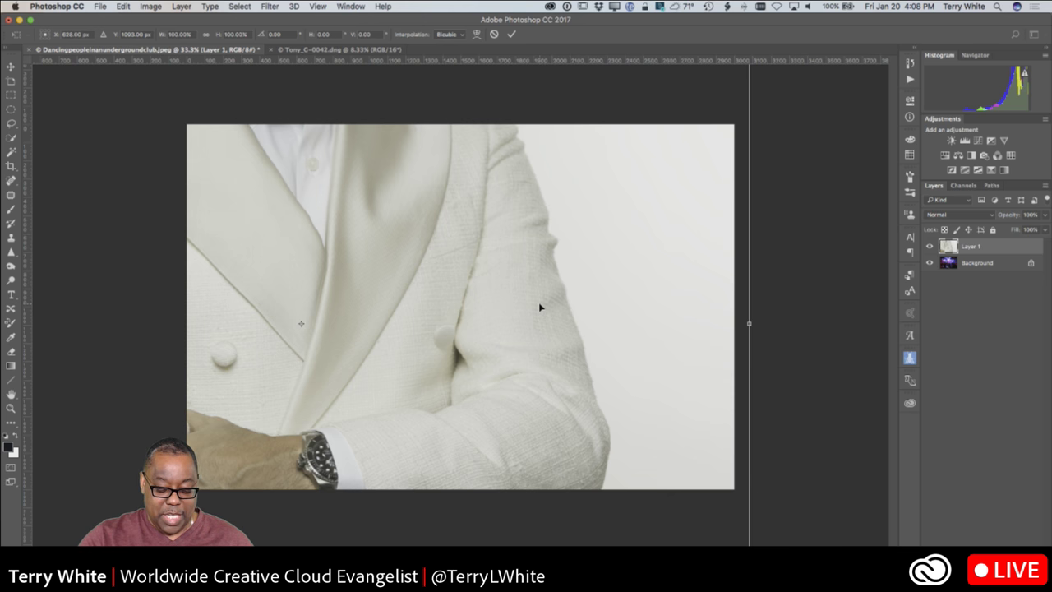
key("super+0")
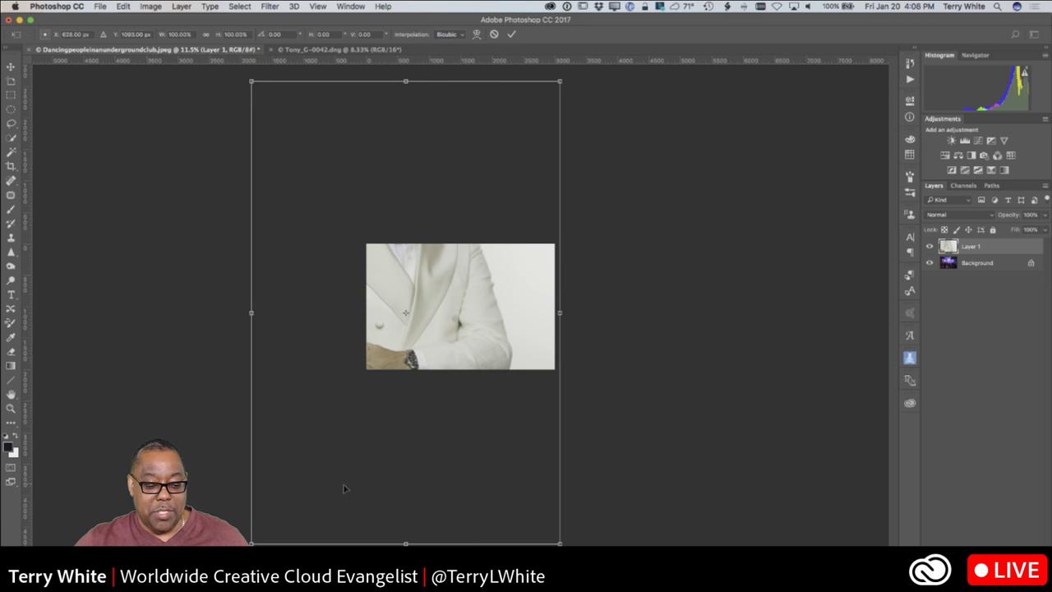
left_click_drag(252, 542, 367, 369)
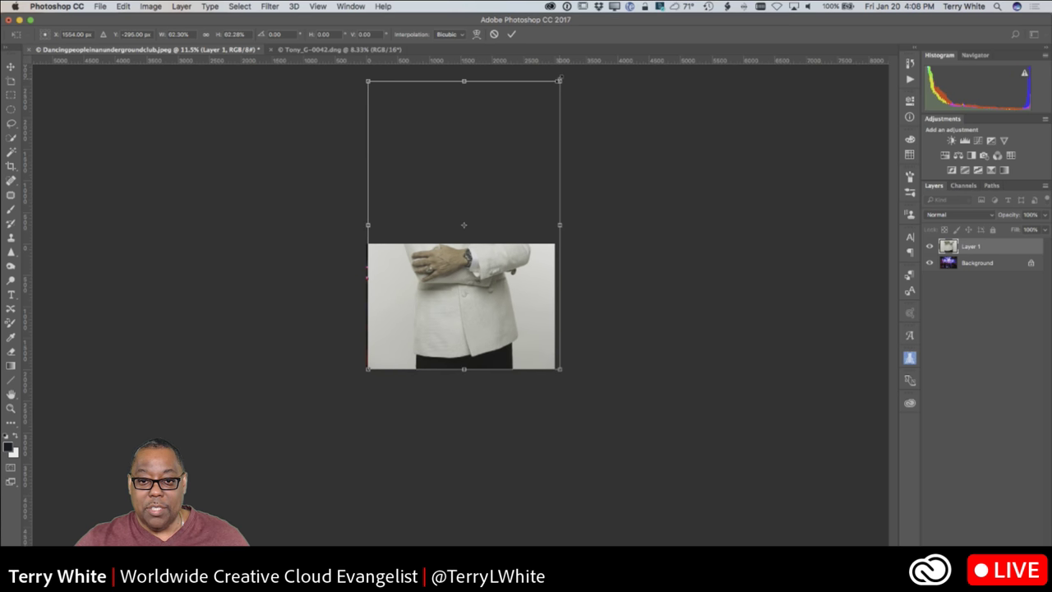
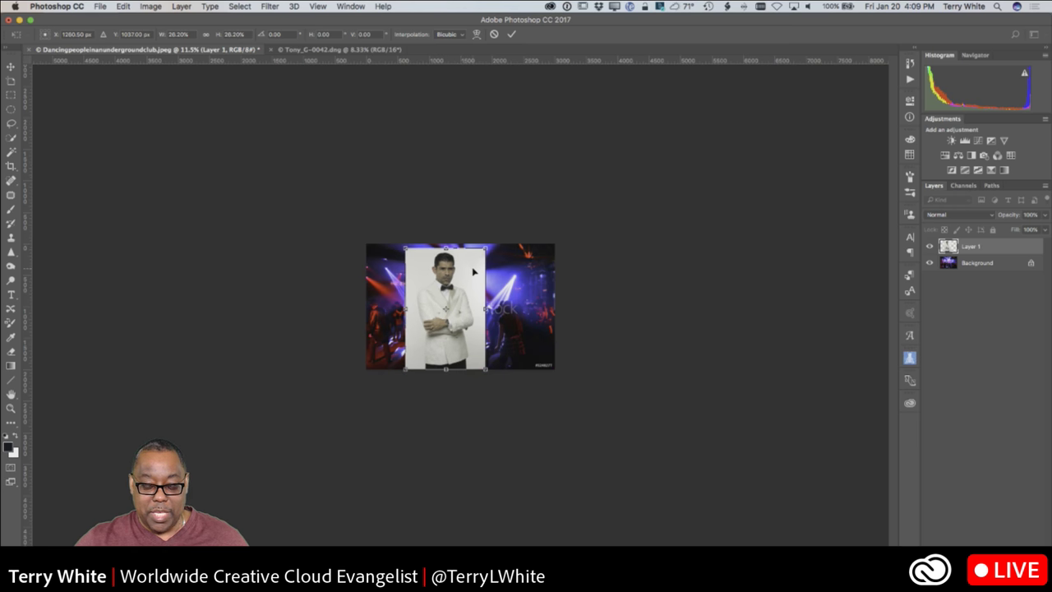
key("super+0")
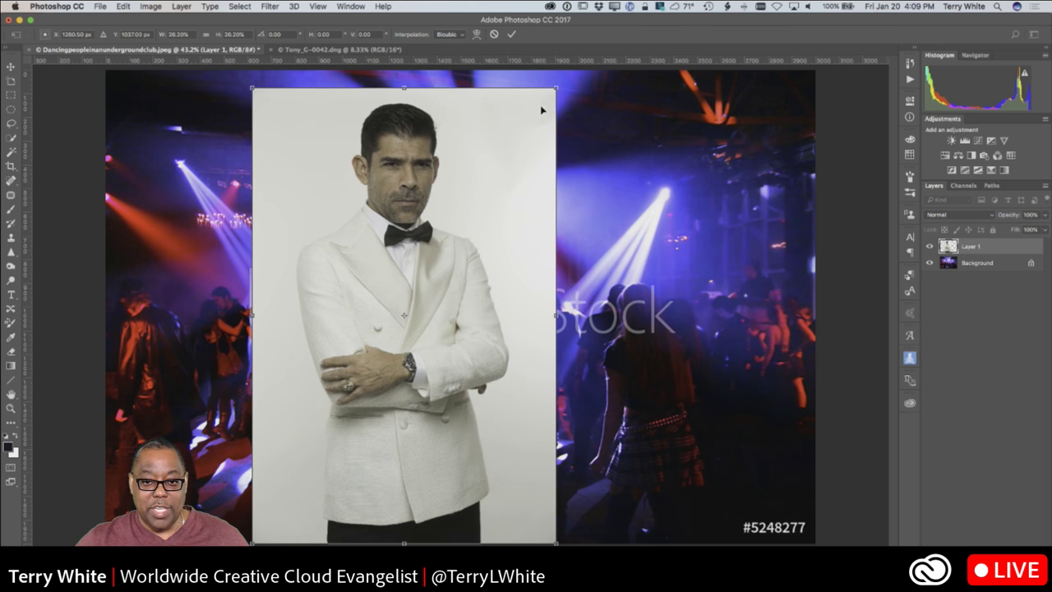
Step: Reduce the portrait to about 18.2%, apply the transform and place it at the image's lower edge, left of centre
left_click_drag(557, 89, 489, 166)
left_click_drag(432, 281, 466, 280)
left_click_drag(532, 174, 507, 233)
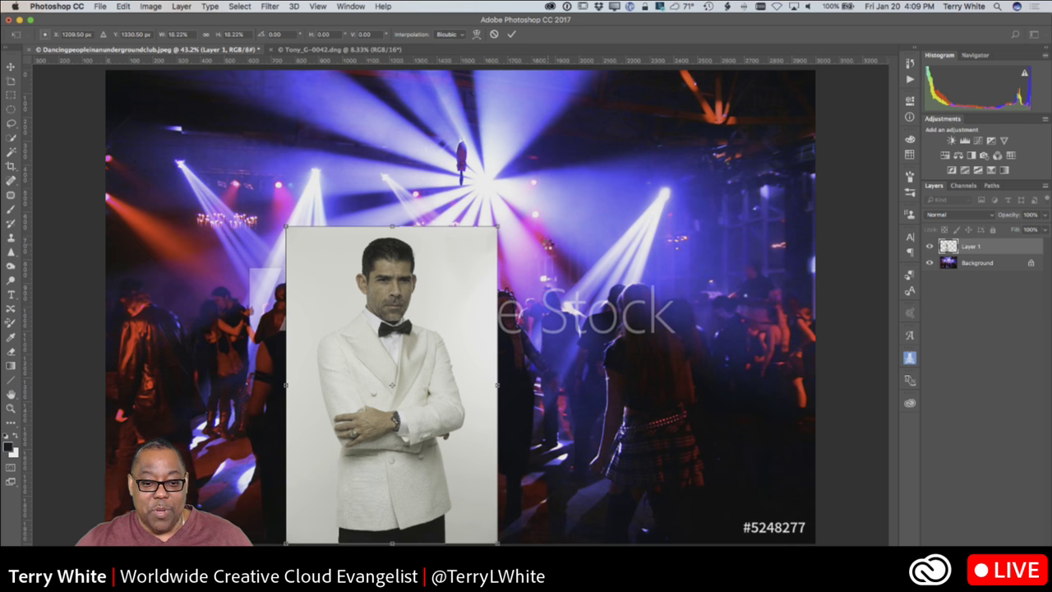
key("Return")
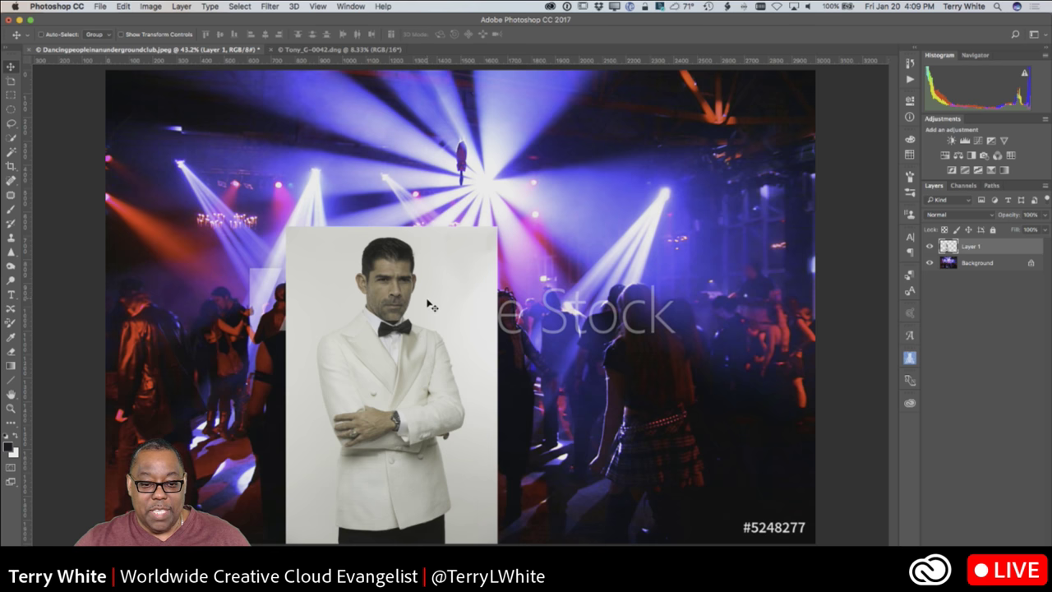
left_click_drag(428, 301, 370, 299)
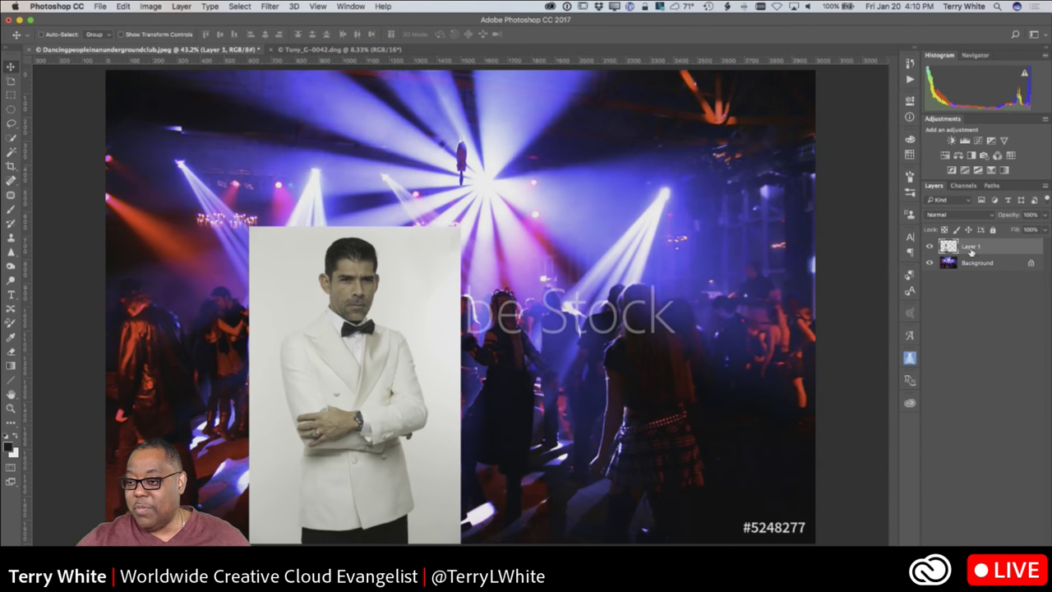
Step: Rename the portrait layer with the man's first name
double_click(971, 247)
type("Tony")
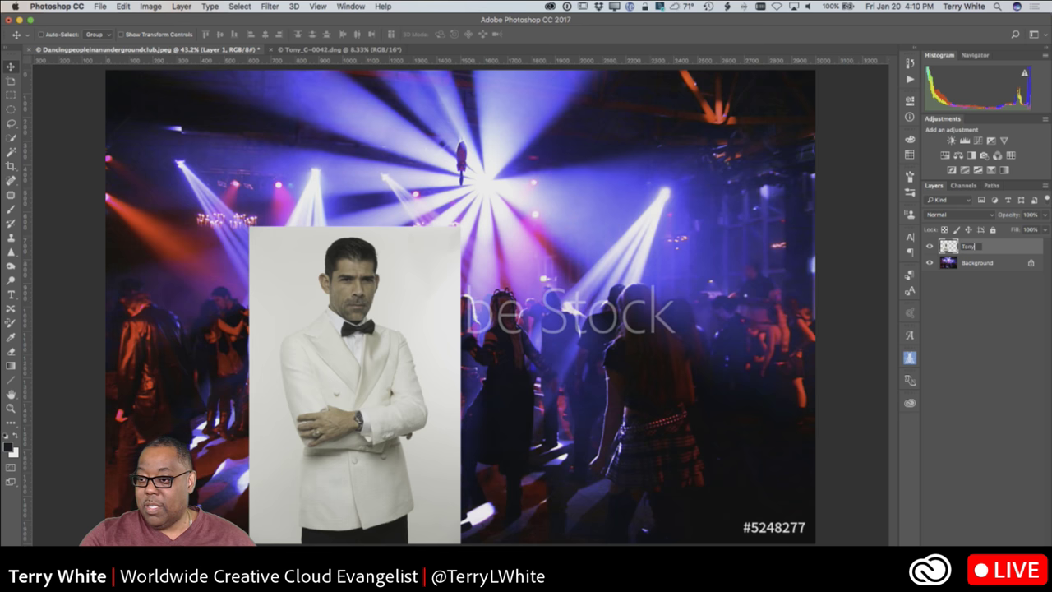
key("Return")
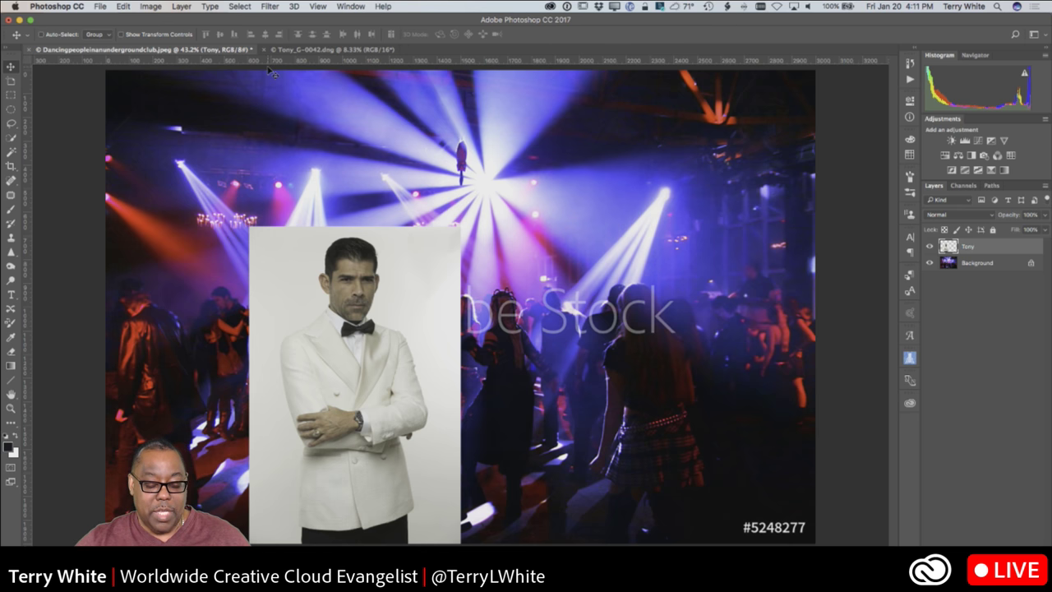
key("super+plus")
key("super+plus")
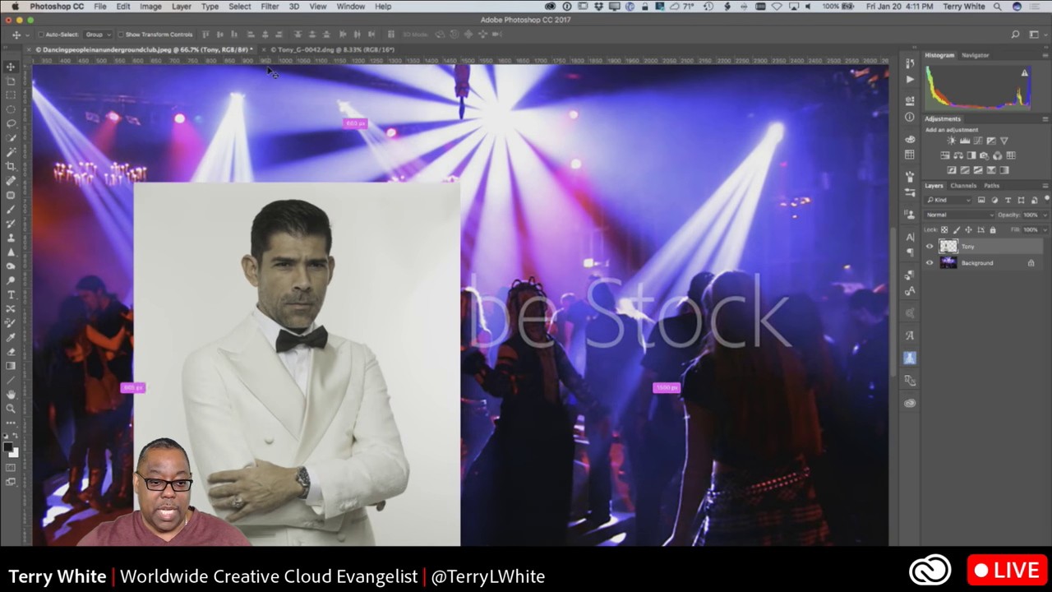
left_click_drag(307, 366, 397, 256)
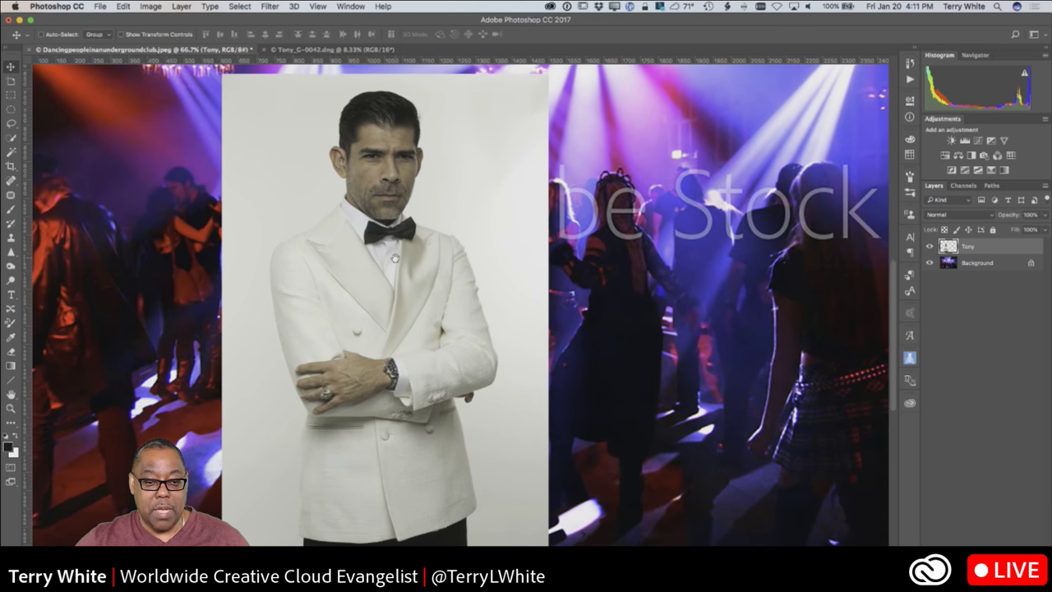
Step: Draw a small elliptical selection on the jacket lapel, view it in Select and Mask and cancel
left_click(238, 6)
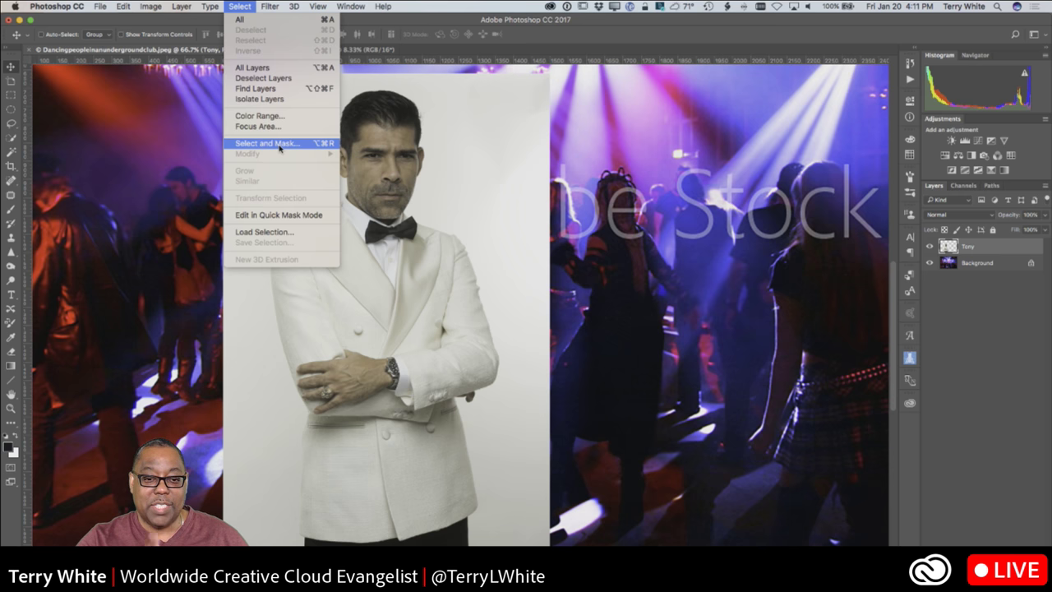
left_click(234, 6)
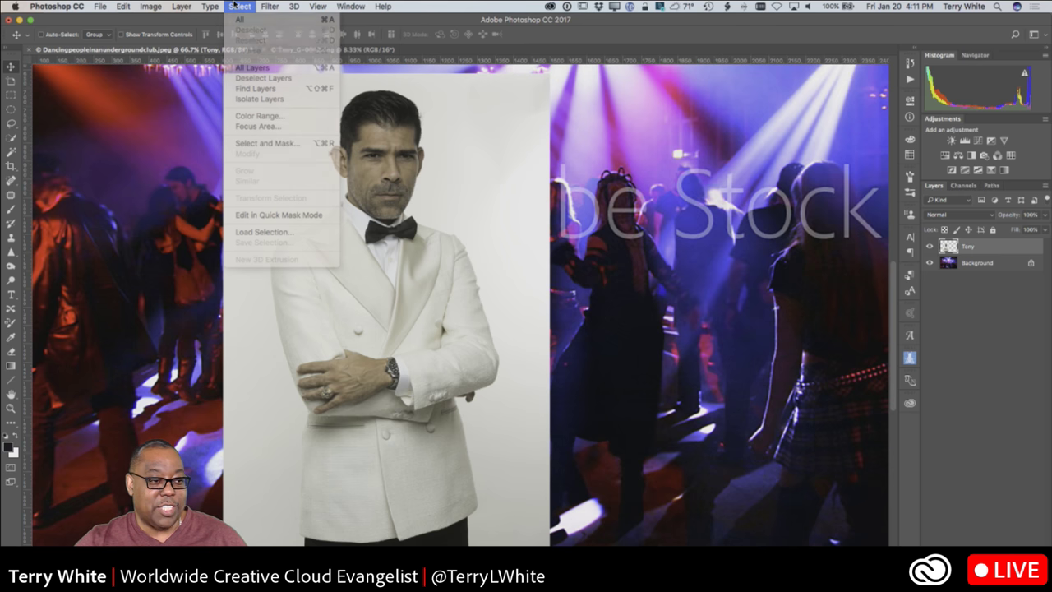
left_click(10, 109)
left_click_drag(352, 261, 393, 309)
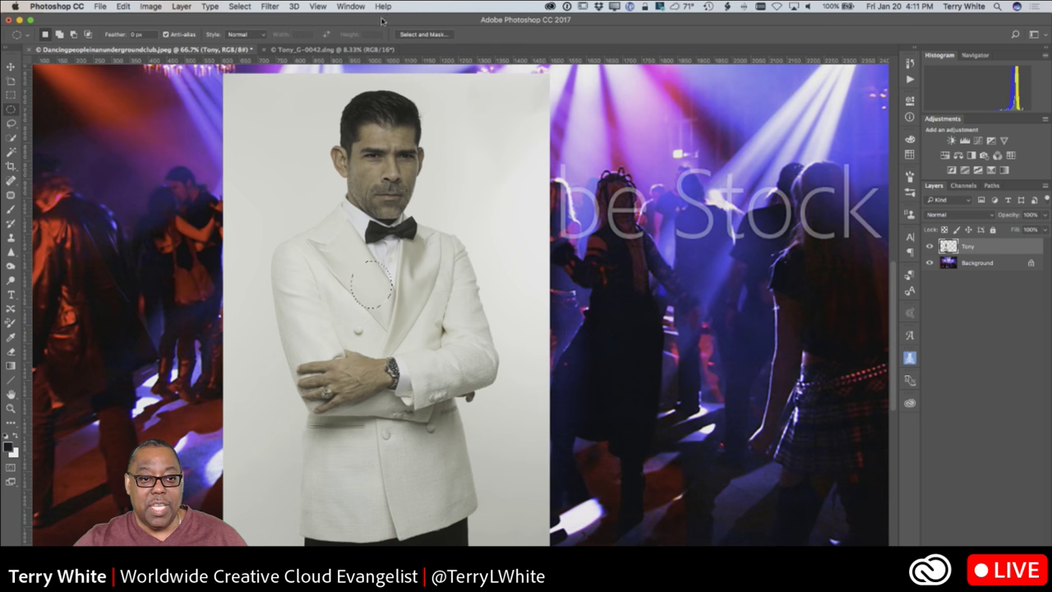
left_click(246, 7)
left_click(241, 7)
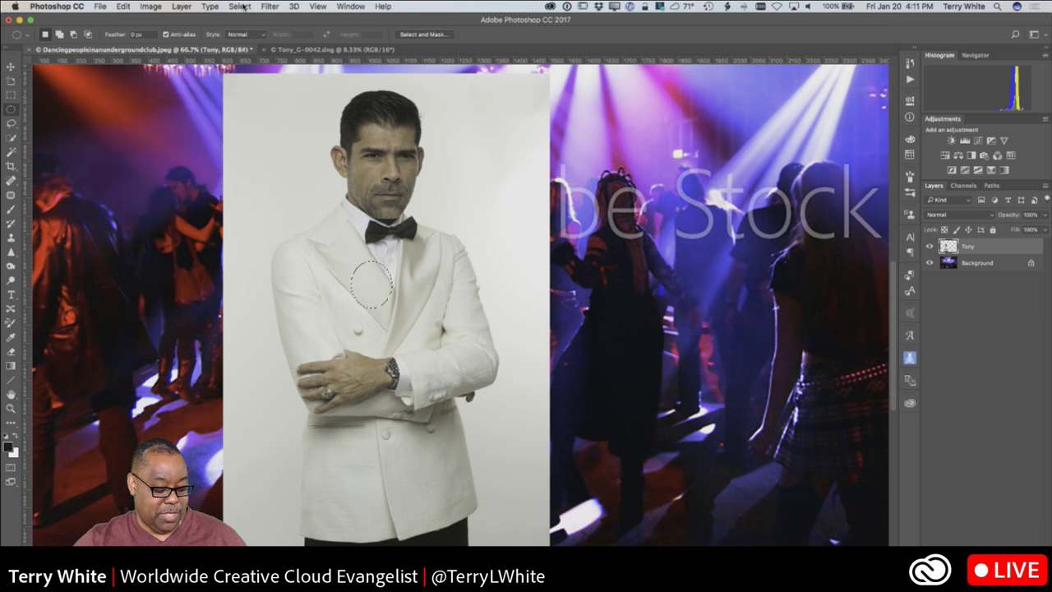
left_click(241, 7)
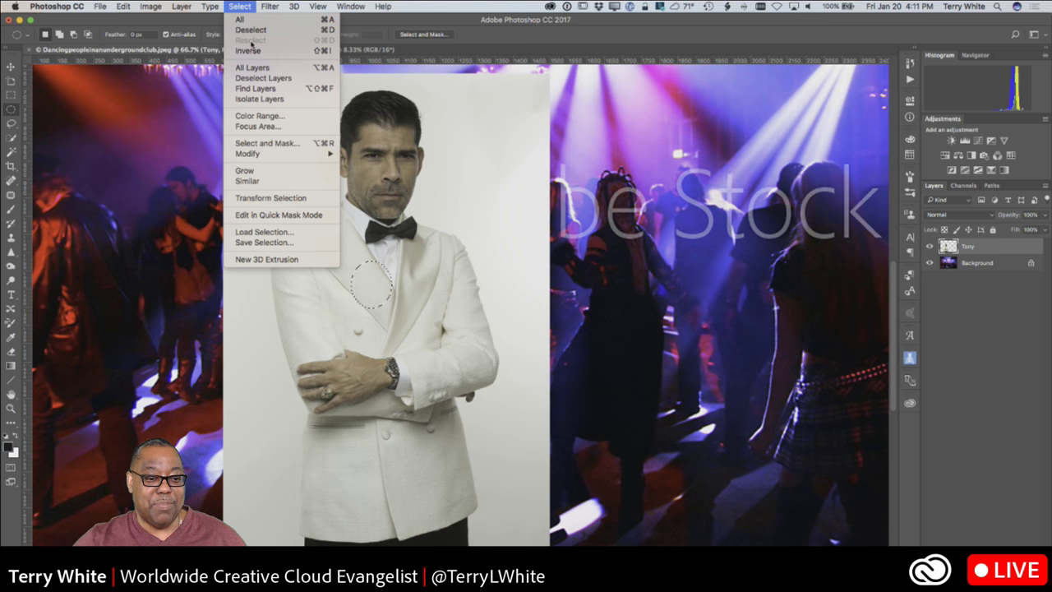
left_click(287, 143)
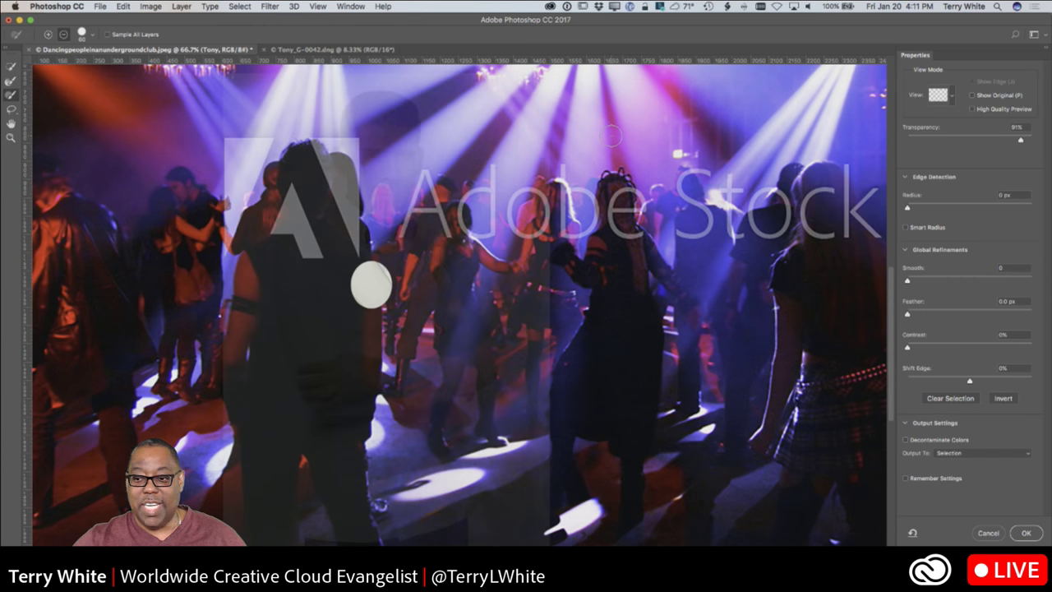
key("alt")
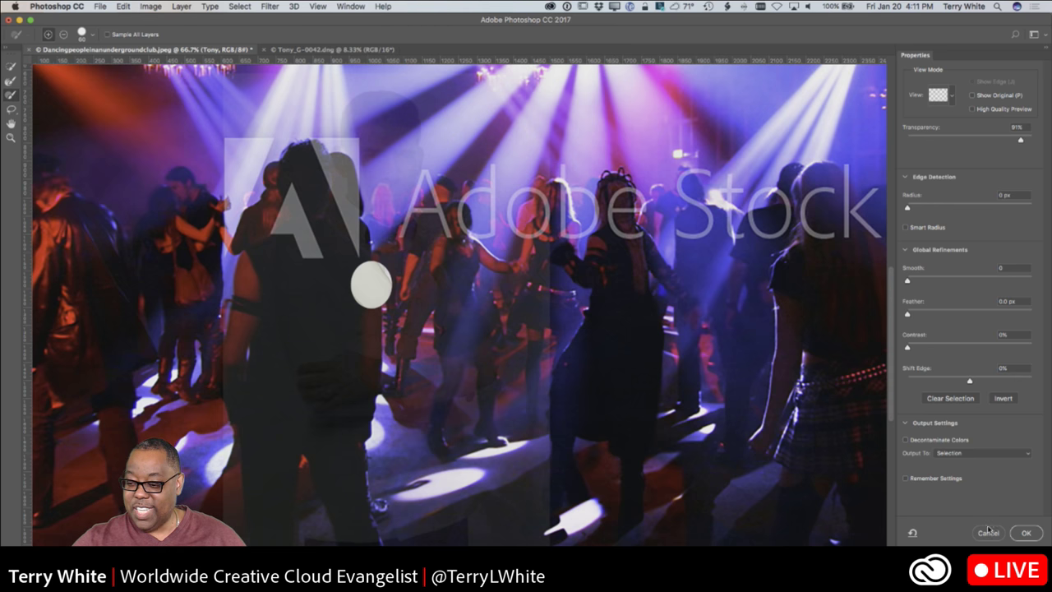
key("Escape")
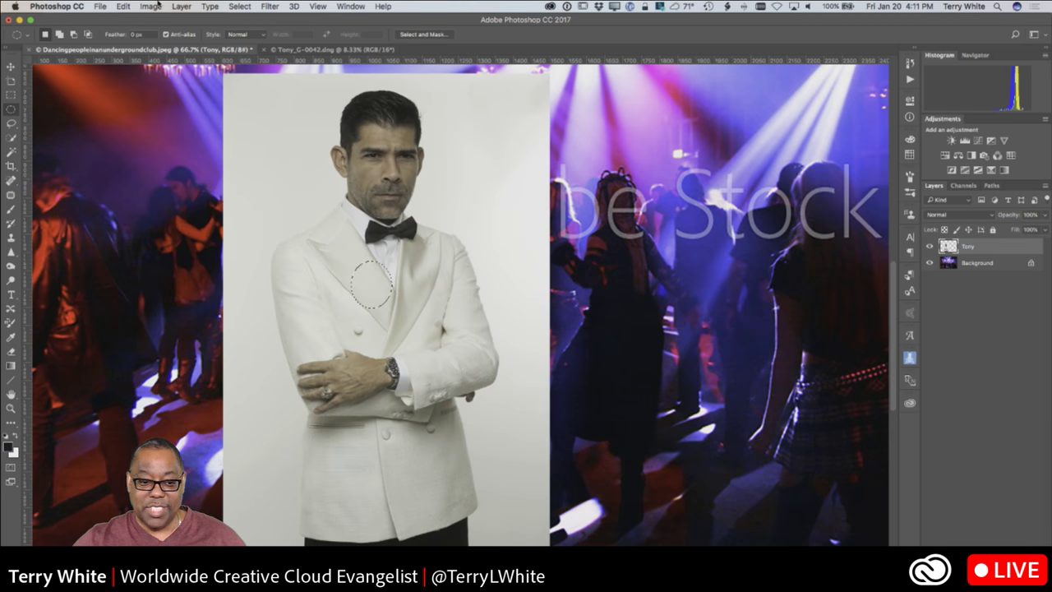
Step: Show the legacy Refine Edge dialog for the elliptical selection, cancel it and deselect
left_click(240, 6)
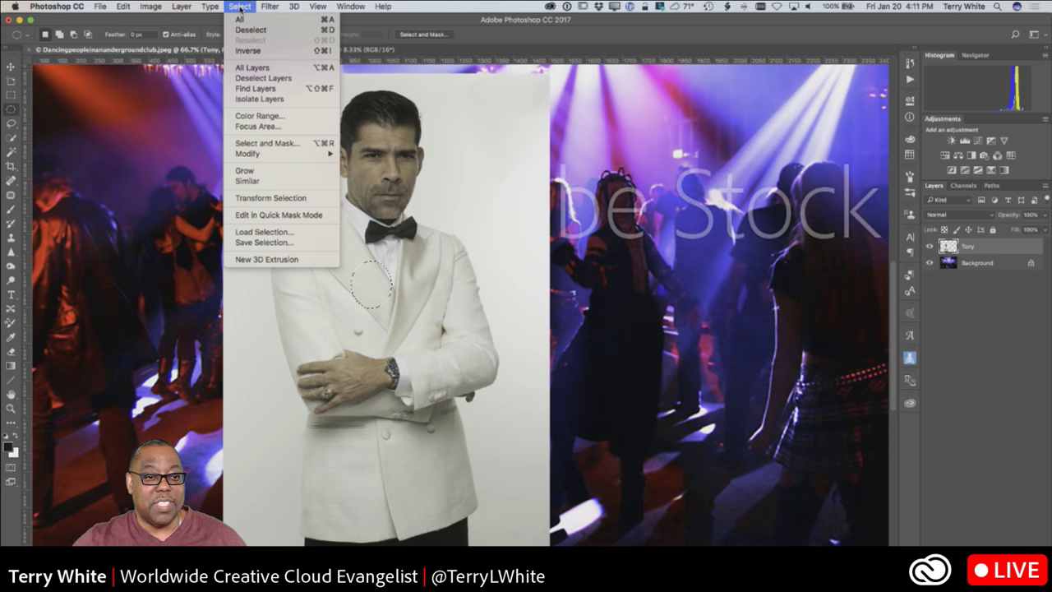
left_click(268, 143, "shift")
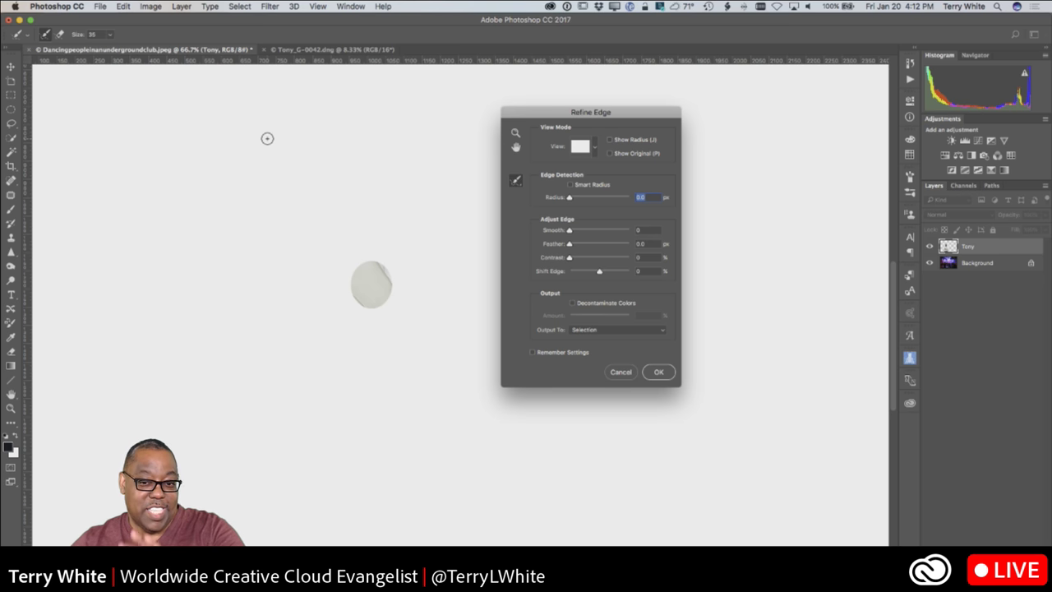
left_click(619, 374)
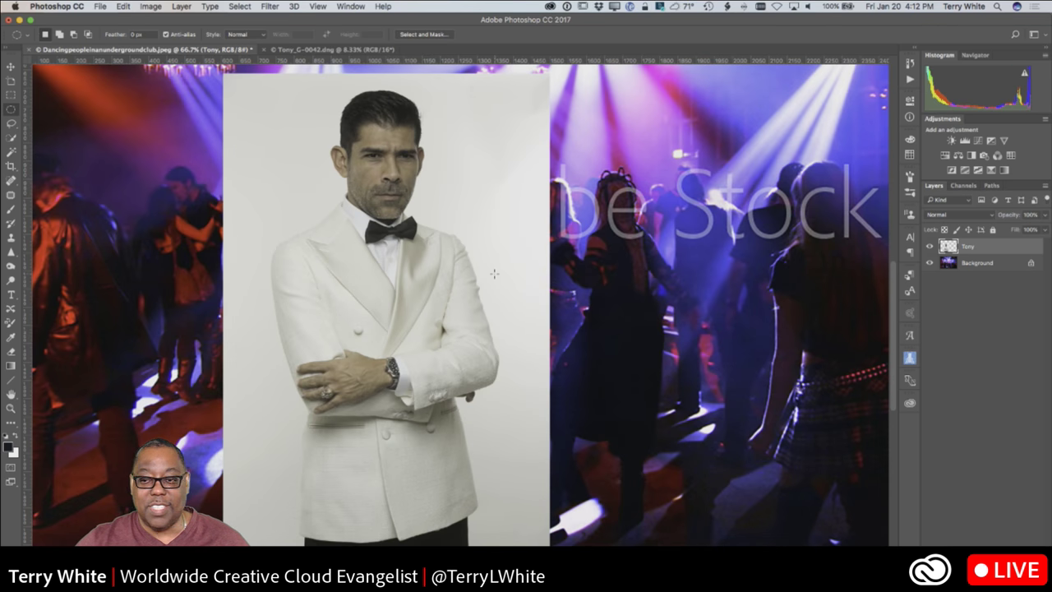
Step: Open the portrait layer in Select and Mask and, after trying high and low values, set the view transparency to 13%
left_click(234, 6)
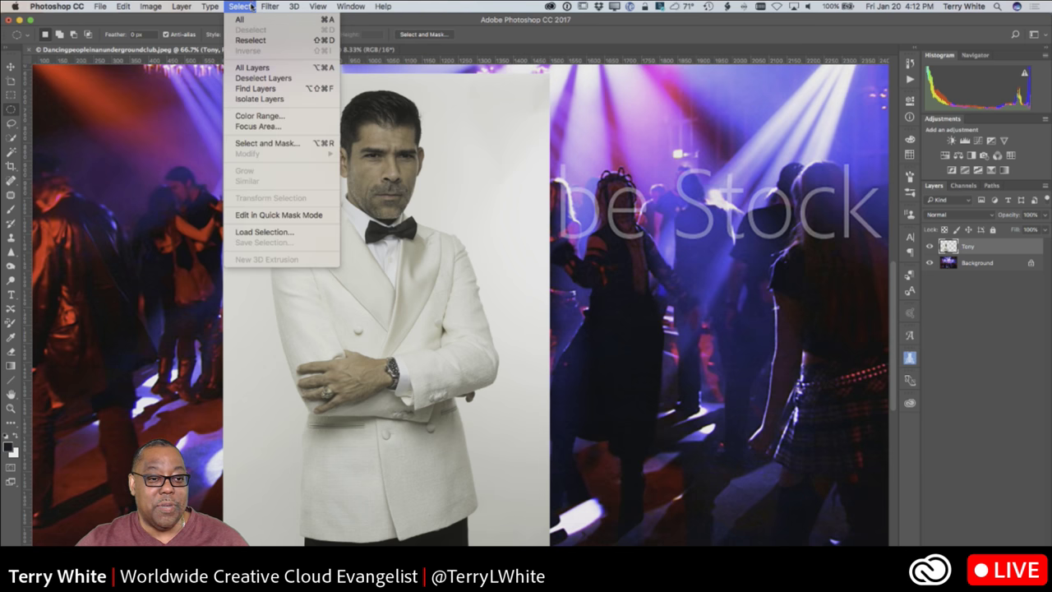
left_click(355, 178)
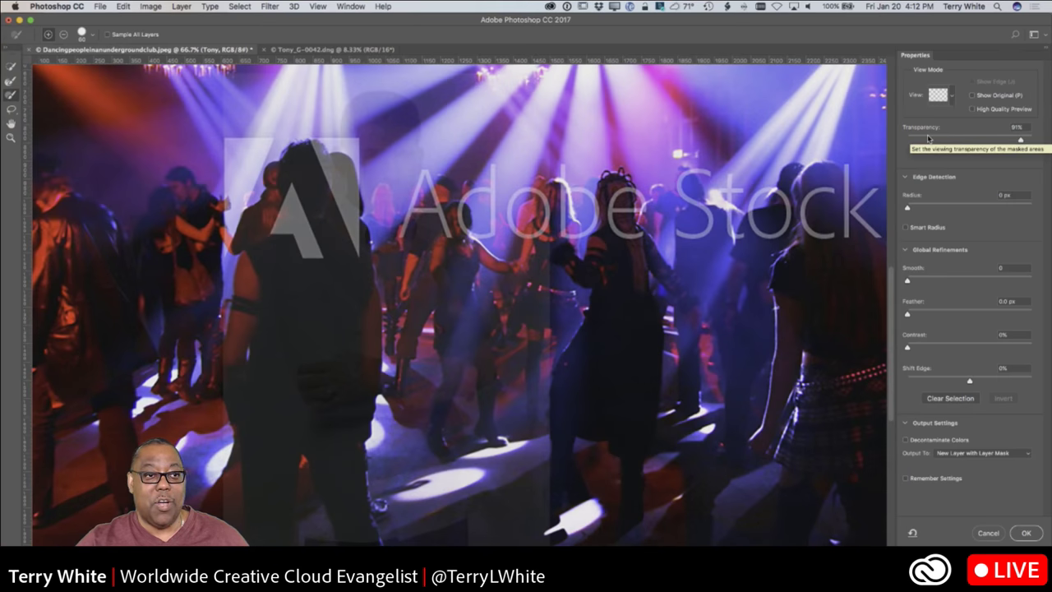
left_click(1020, 142)
left_click_drag(1020, 142, 932, 147)
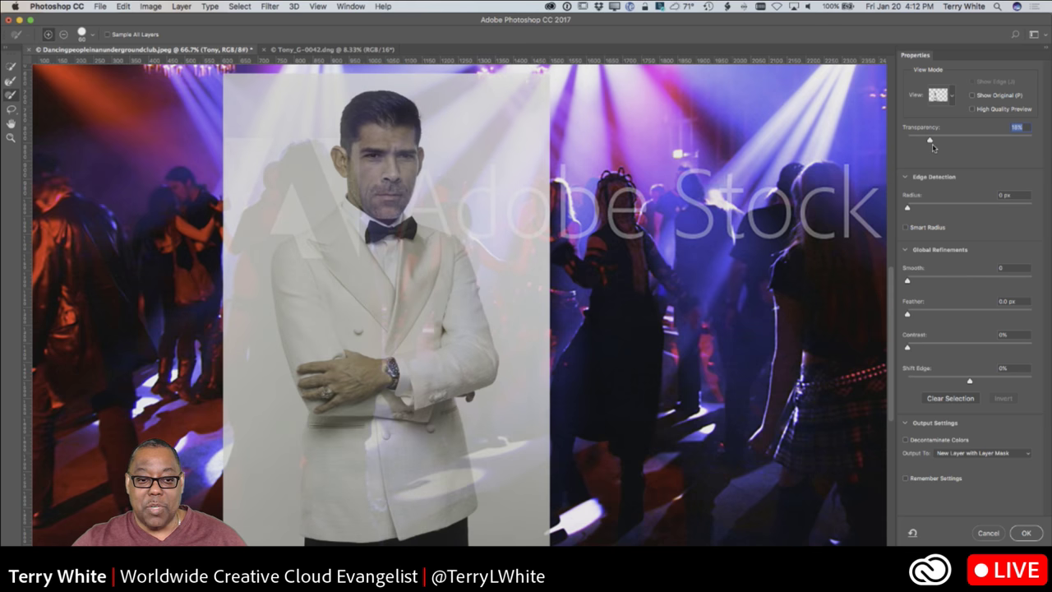
left_click_drag(931, 142, 1048, 136)
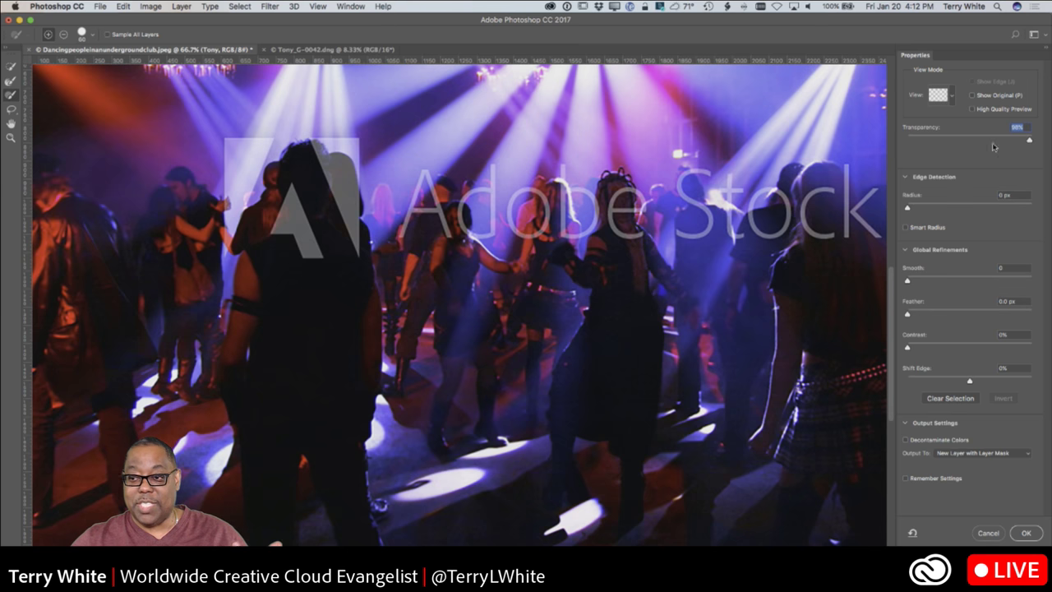
left_click_drag(1033, 142, 915, 145)
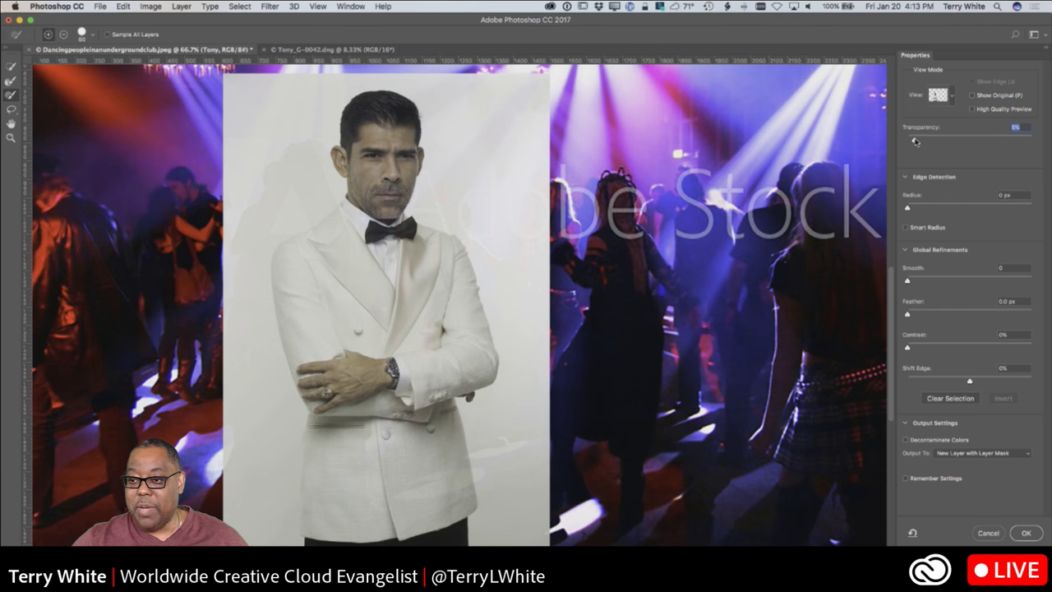
left_click_drag(919, 142, 923, 141)
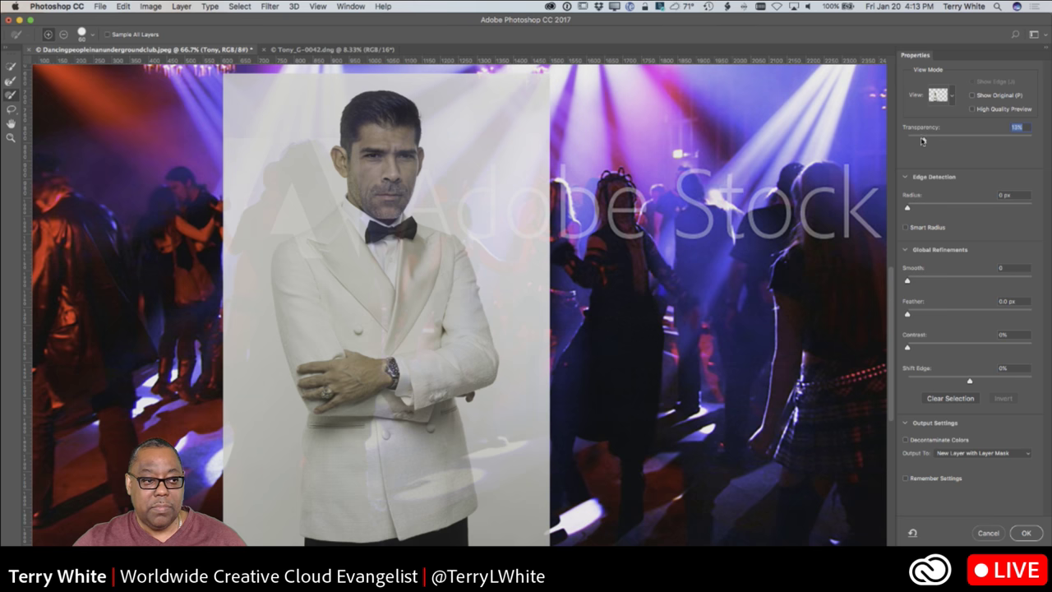
Step: Reduce the Quick Selection brush to size 60 and paint over the man's jacket and arms to select him
left_click(12, 67)
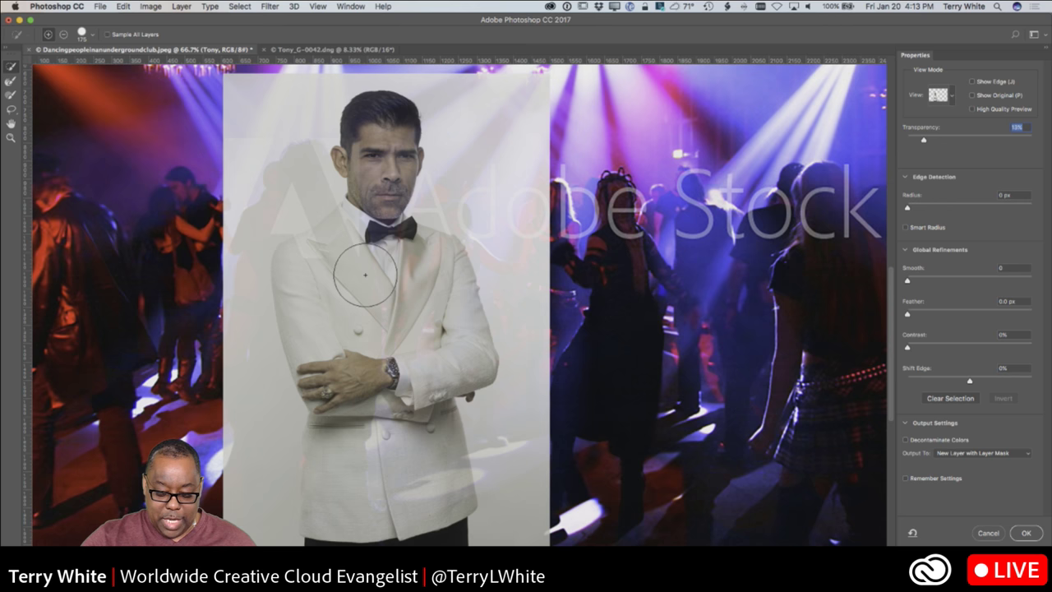
key("bracketleft")
key("bracketleft")
key("bracketleft")
key("bracketleft")
key("bracketleft")
key("bracketleft")
key("bracketleft")
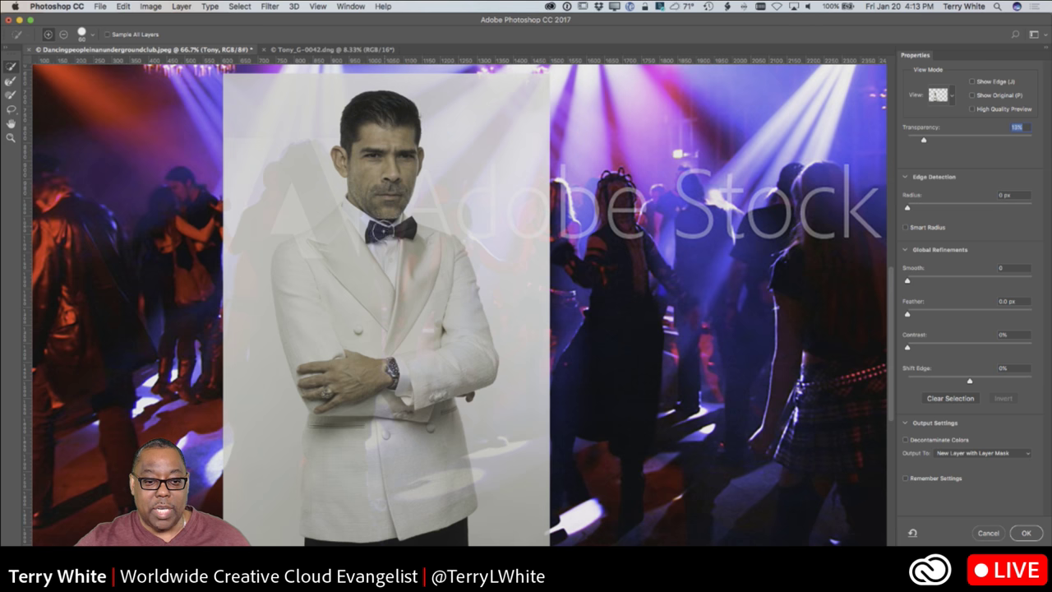
mouse_move(361, 263)
left_mouse_down()
mouse_move(322, 279)
mouse_move(329, 246)
mouse_move(411, 296)
mouse_move(442, 358)
left_mouse_up()
left_click_drag(383, 397, 364, 450)
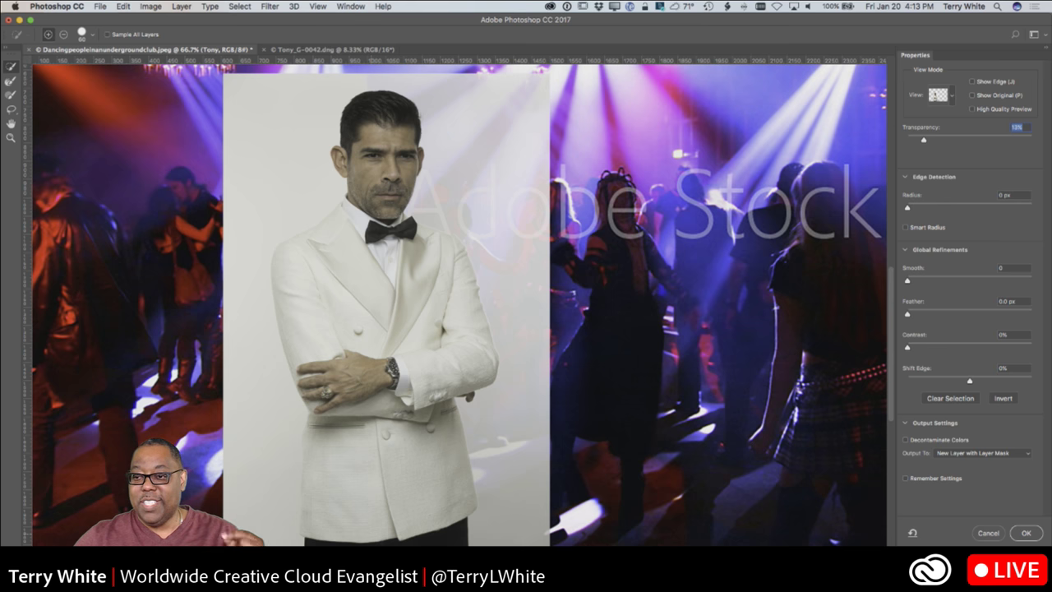
Step: Set the view transparency to 100% and subtract the studio backdrop on the man's left-hand side of the image from the selection
left_click_drag(925, 142, 1035, 145)
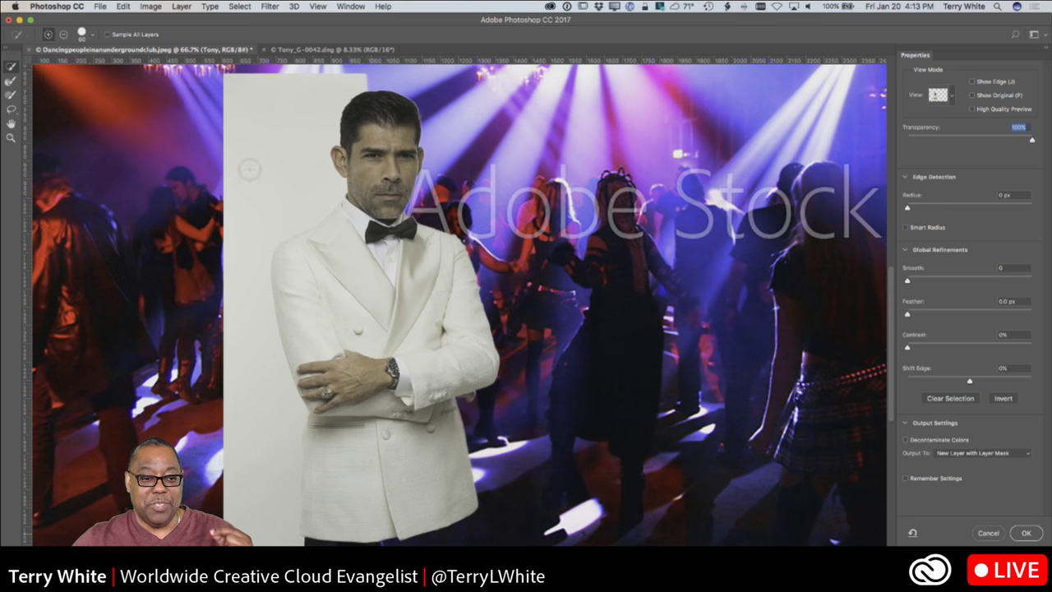
left_click(277, 146, "alt")
mouse_move(289, 126)
left_mouse_down()
mouse_move(246, 218)
mouse_move(235, 284)
mouse_move(226, 435)
mouse_move(243, 526)
mouse_move(245, 467)
left_mouse_up()
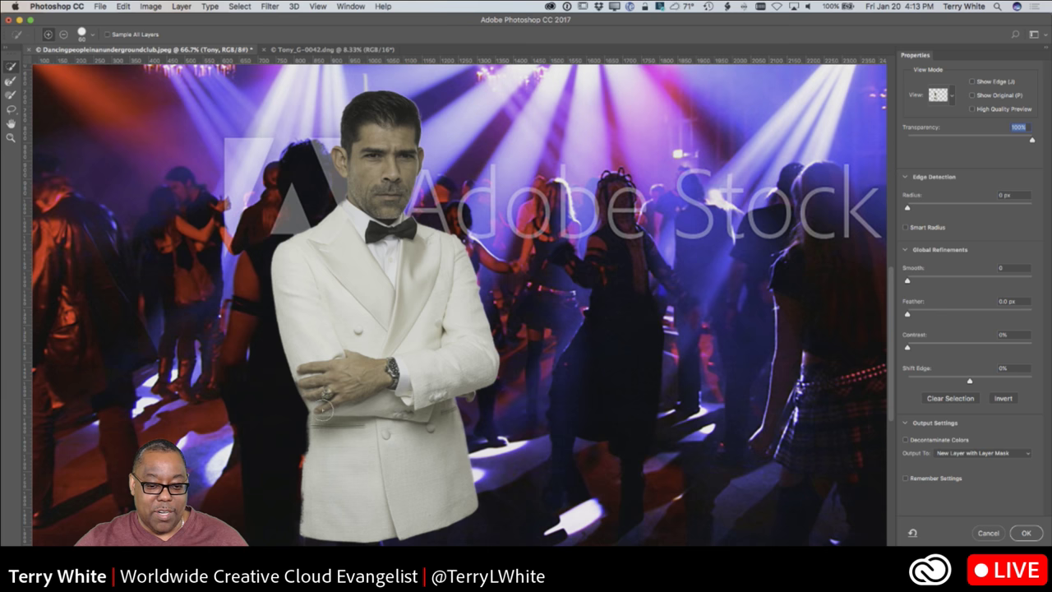
Step: Add the missing lower jacket edge on the image's left side back to the selection, finishing with the Brush tool at size 20
mouse_move(352, 437)
left_mouse_down()
mouse_move(344, 526)
mouse_move(329, 538)
left_mouse_up()
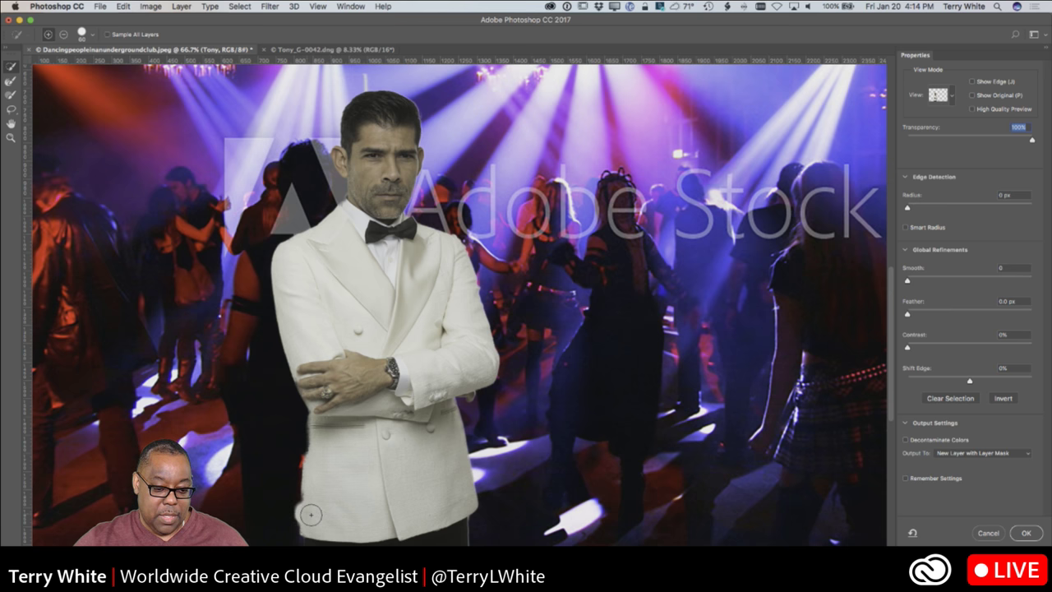
left_click_drag(311, 515, 319, 444)
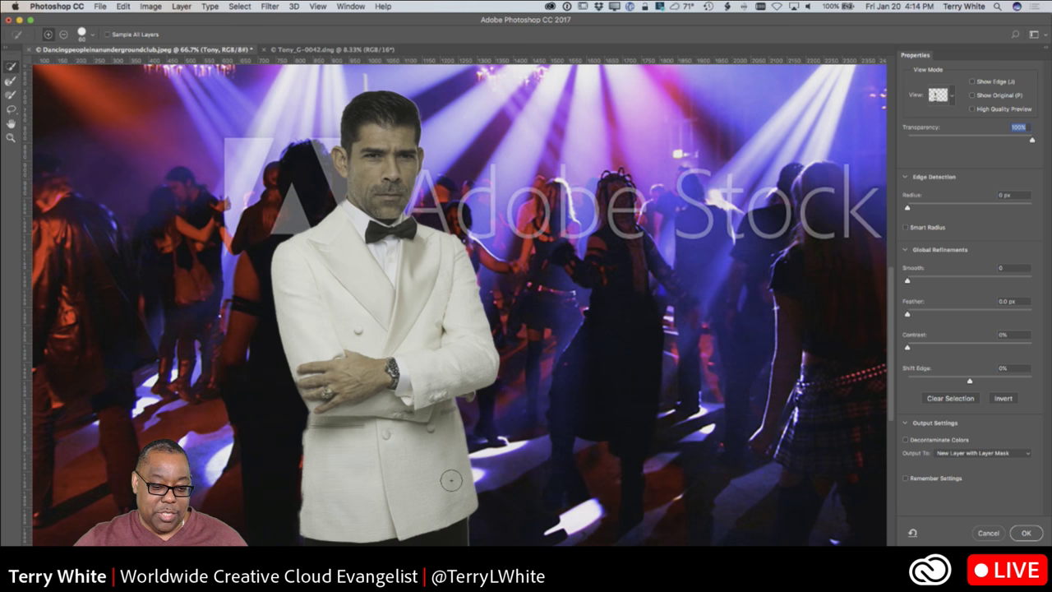
left_click(10, 94)
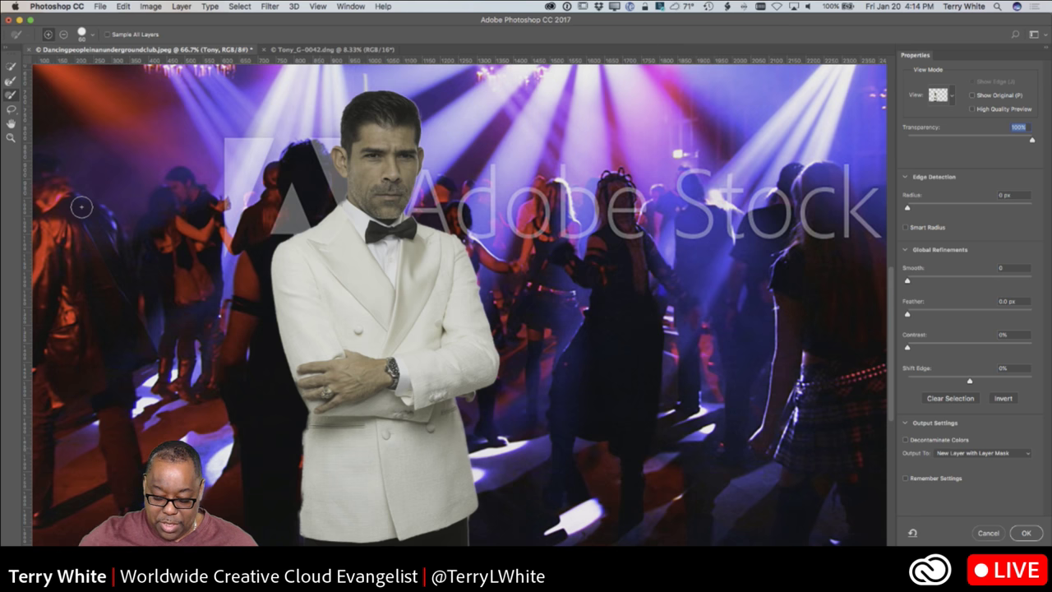
key("bracketleft")
key("bracketleft")
key("bracketleft")
key("bracketleft")
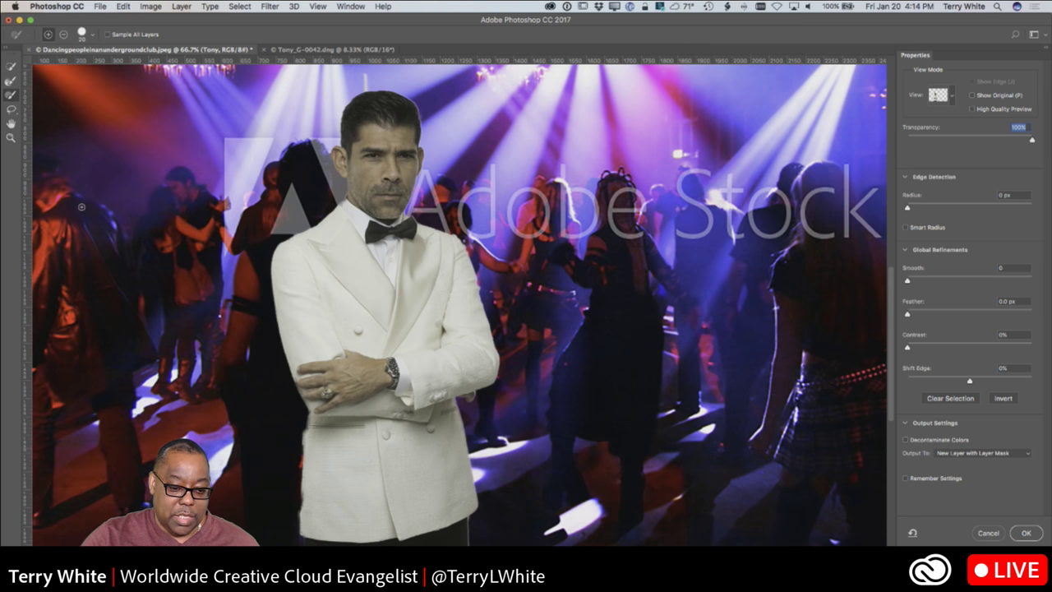
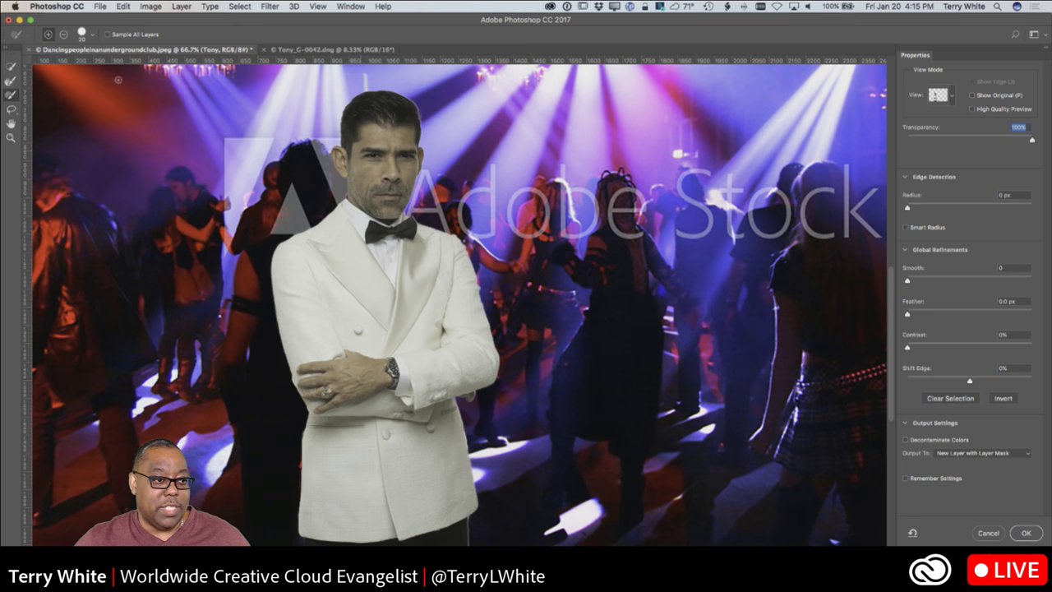
Step: Reduce the Refine Edge Brush to size 90 and paint along the edge of the man's hair
left_click(14, 82)
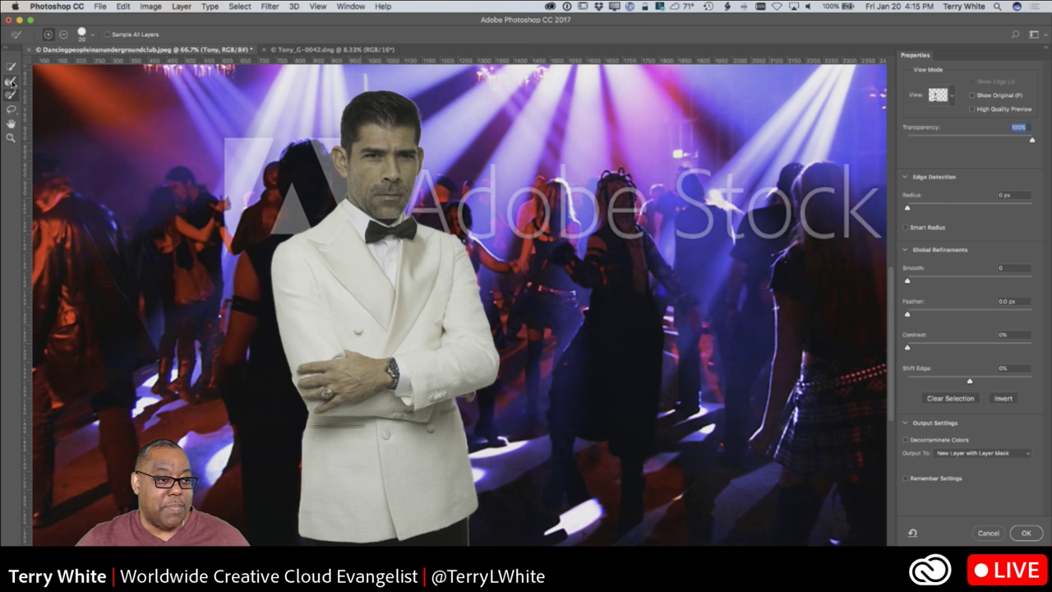
left_click(11, 82)
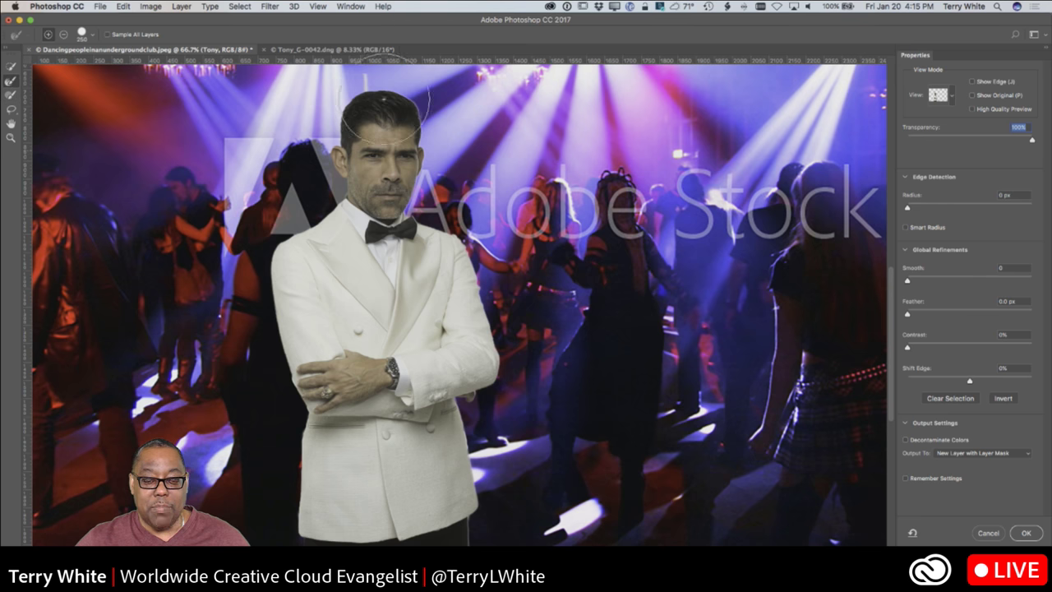
key("bracketleft")
key("bracketleft")
key("bracketleft")
key("bracketleft")
key("bracketleft")
key("bracketleft")
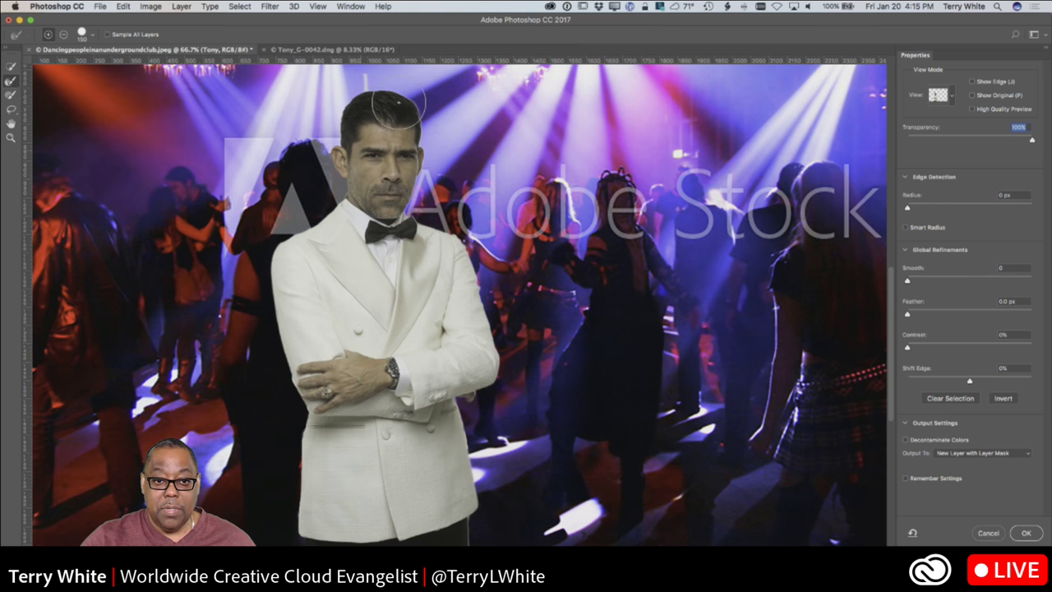
mouse_move(398, 103)
left_mouse_down()
mouse_move(383, 71)
mouse_move(414, 88)
mouse_move(448, 148)
left_mouse_up()
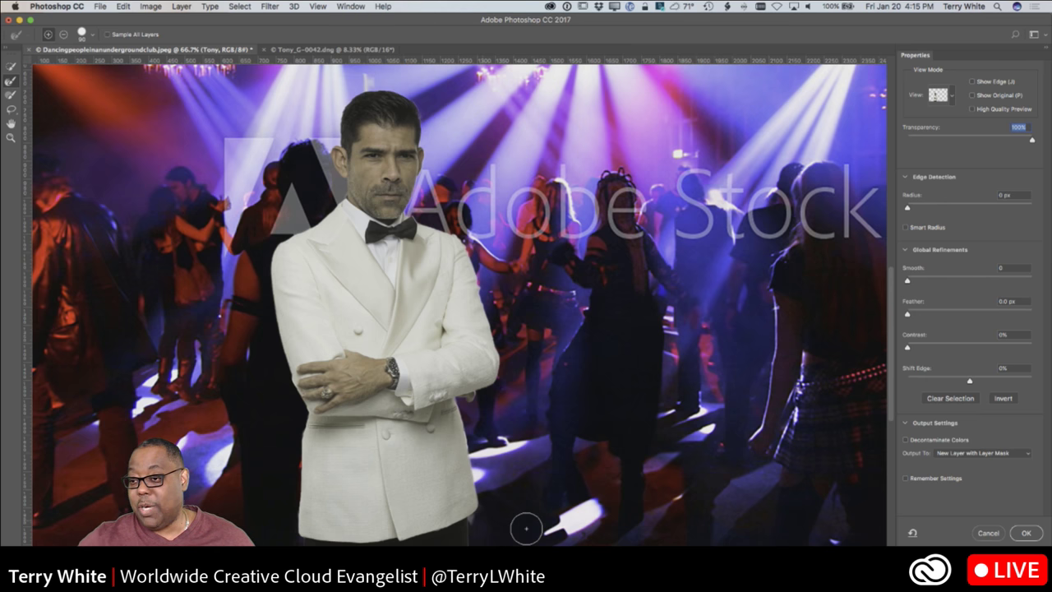
Step: Try Smart Radius with a small edge-detection radius, and reset the radius to 0 px with Smart Radius off
left_click(906, 228)
left_click(909, 209)
left_click_drag(909, 209, 935, 208)
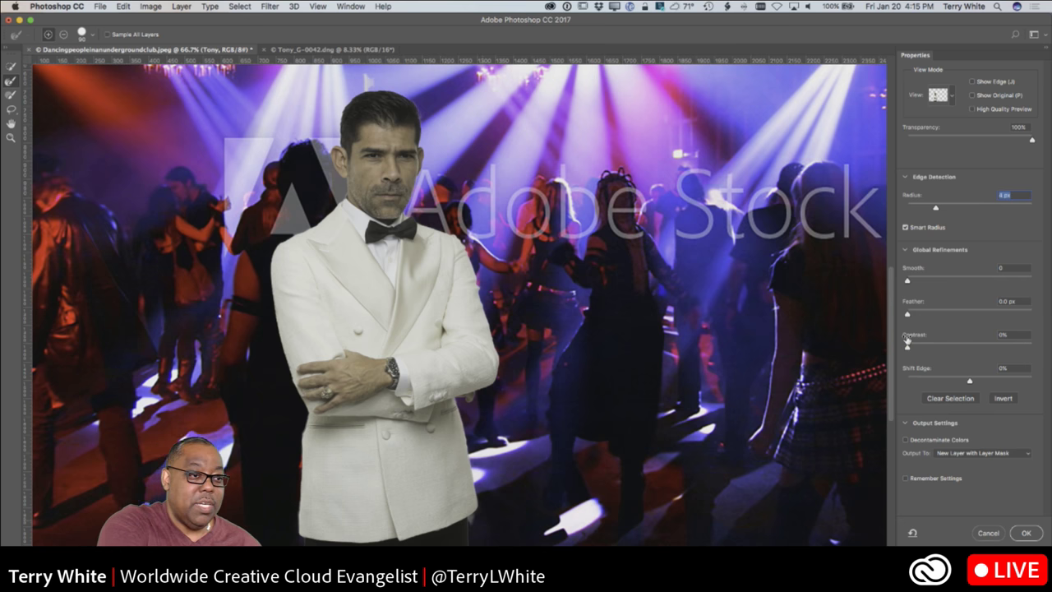
left_click(18, 96)
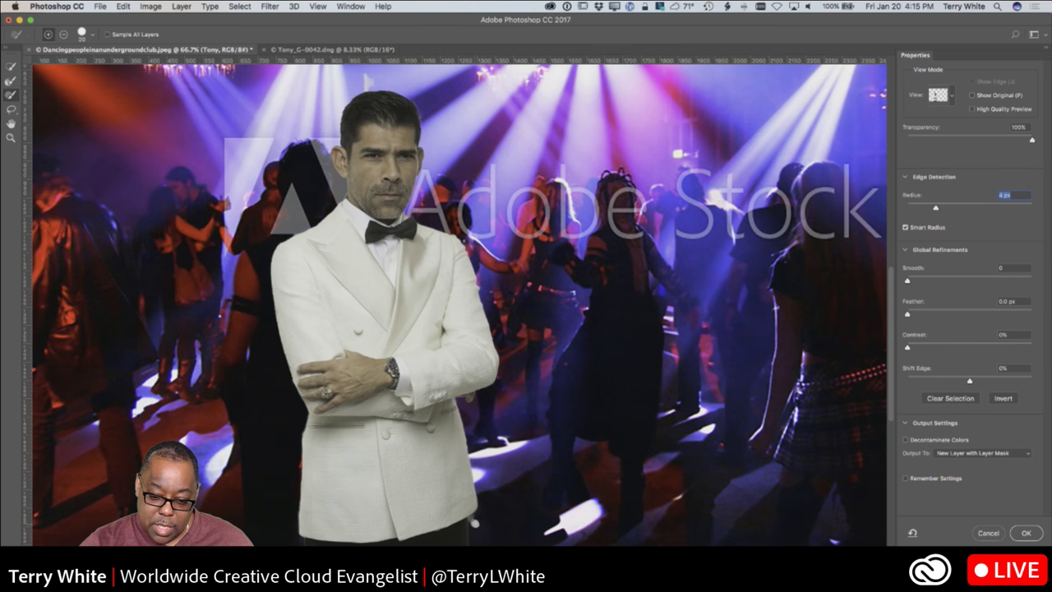
type("0")
key("Return")
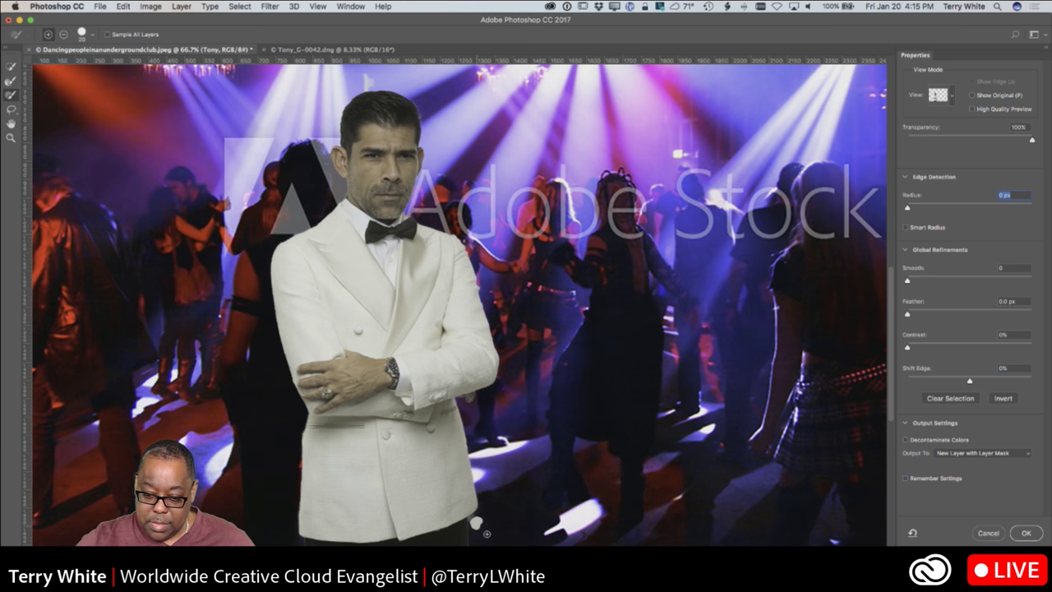
Step: Subtract the stray brush dab beside the jacket's lower hem from the selection
scroll(477, 524, "up", 3)
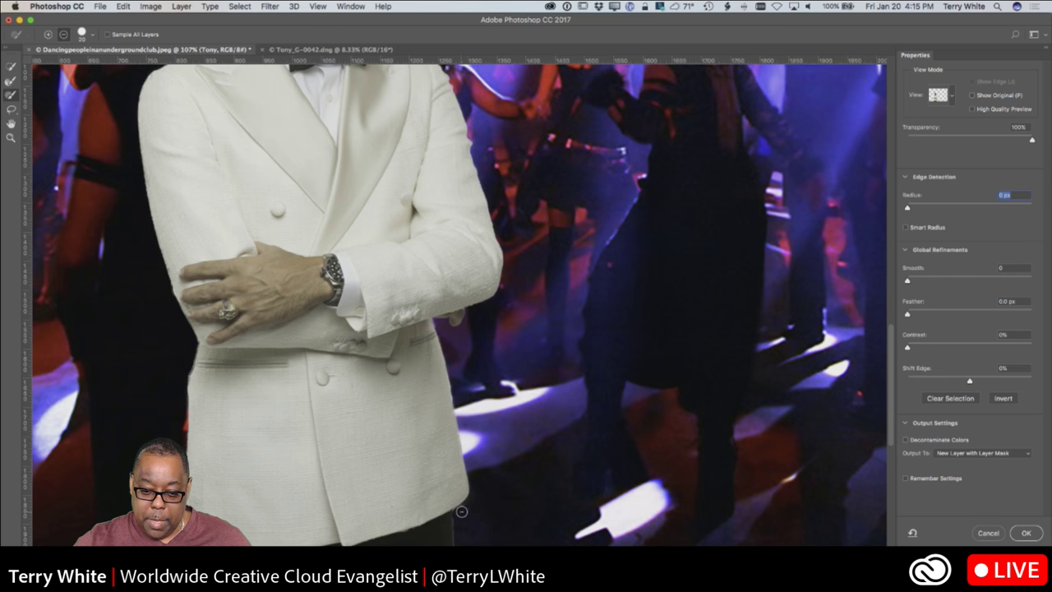
key("alt")
left_click(379, 284)
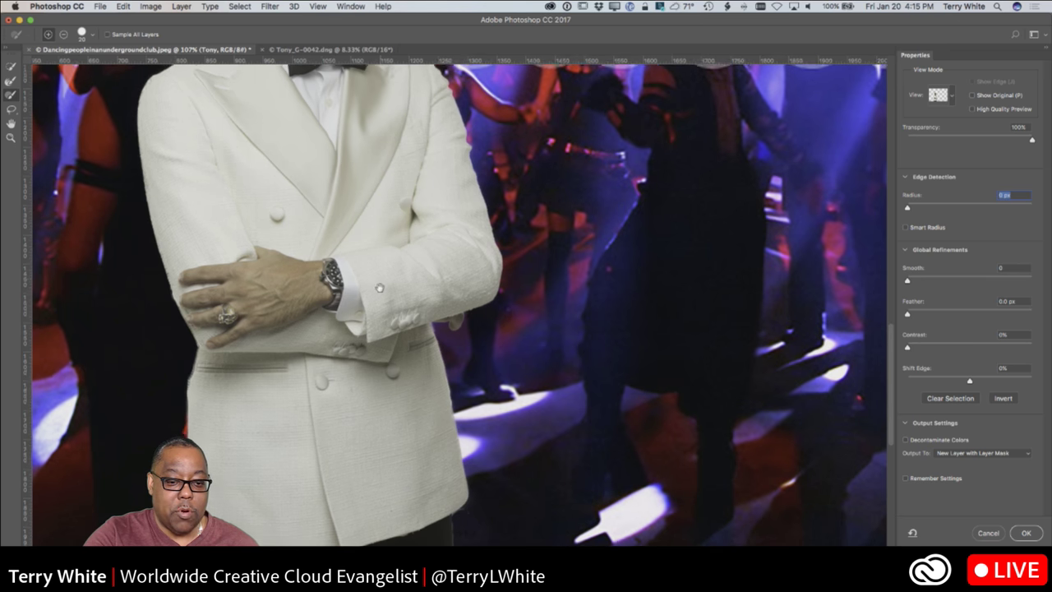
Step: Check the cutout from the head down and subtract the thin leftover backdrop lines along the man's trousers with the size 20 brush
scroll(379, 285, "up", 10)
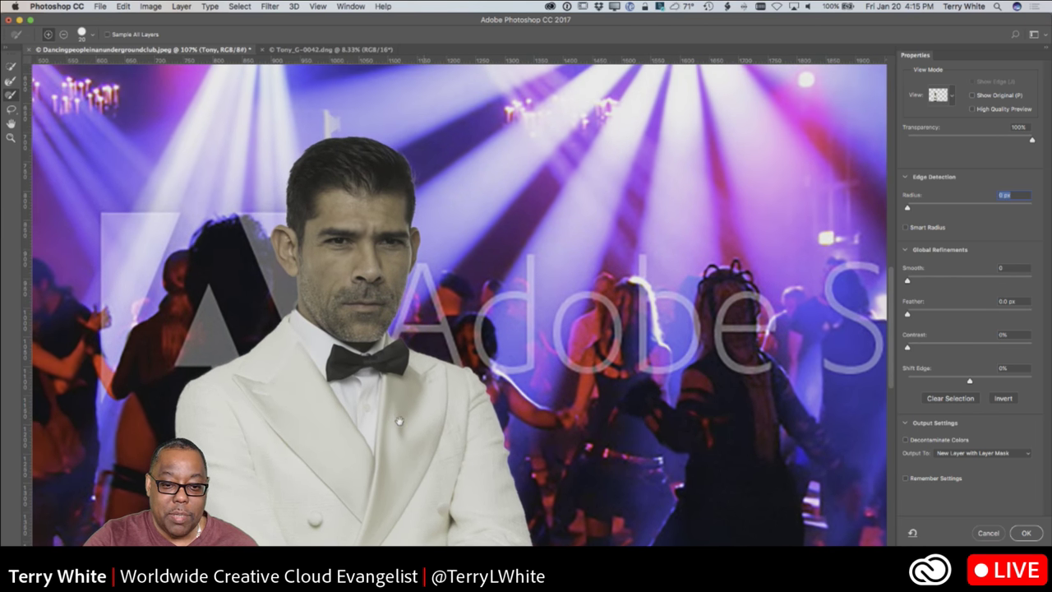
scroll(399, 422, "up", 3)
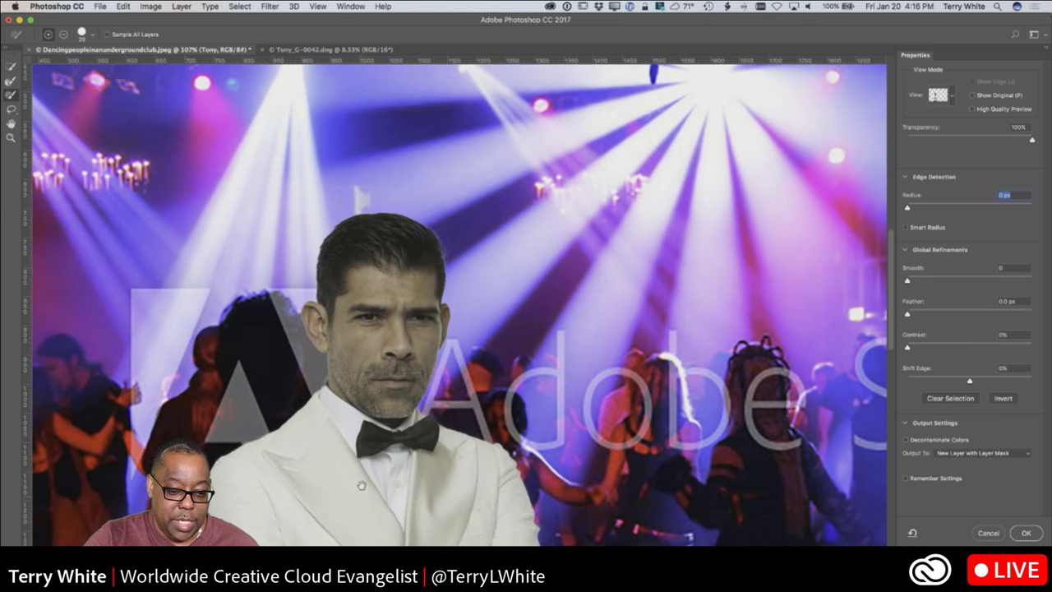
scroll(360, 490, "down", 5)
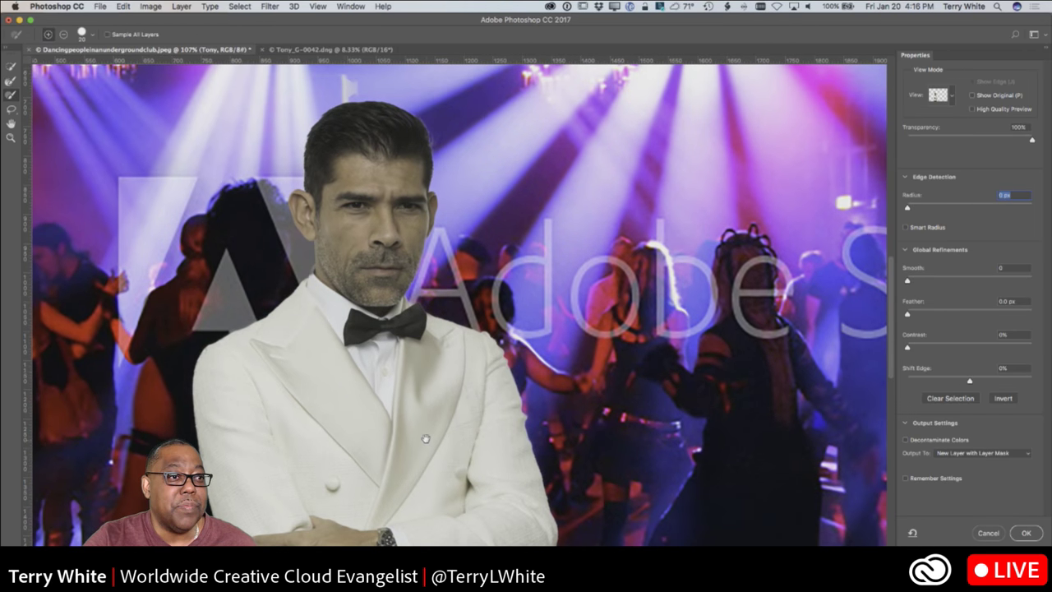
scroll(426, 439, "down", 3)
scroll(420, 424, "right", 2)
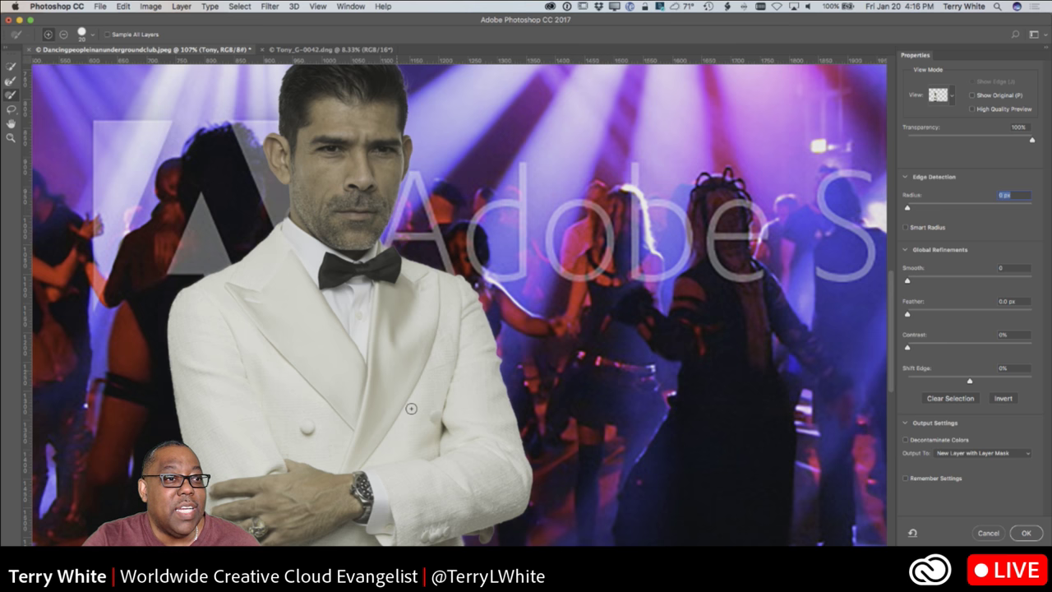
scroll(411, 409, "down", 10)
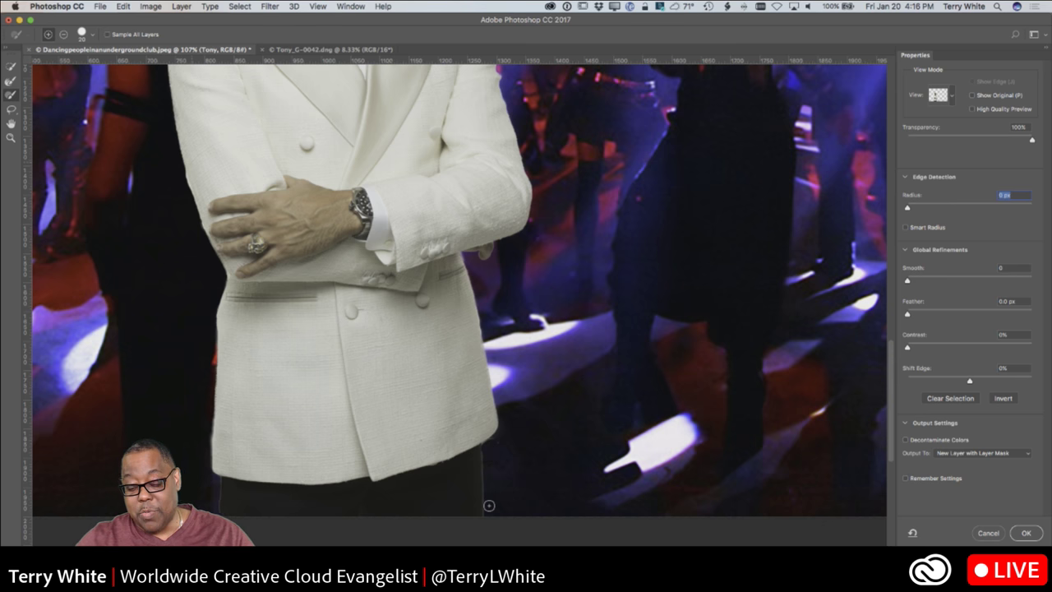
key("alt")
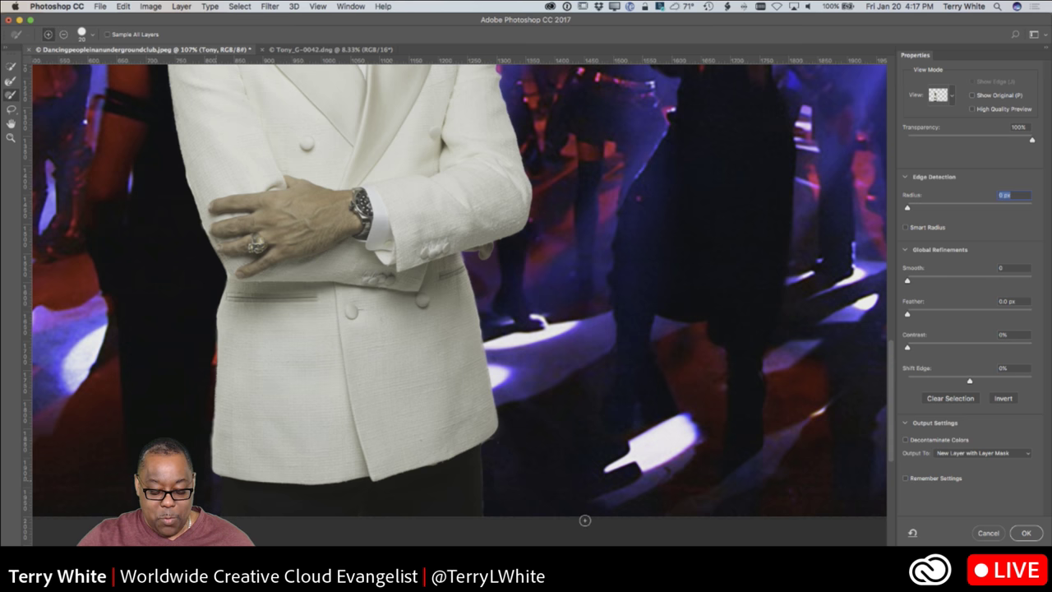
Step: Shift the selection edge outward to +18%, keeping the view transparency at 100%
key("super+0")
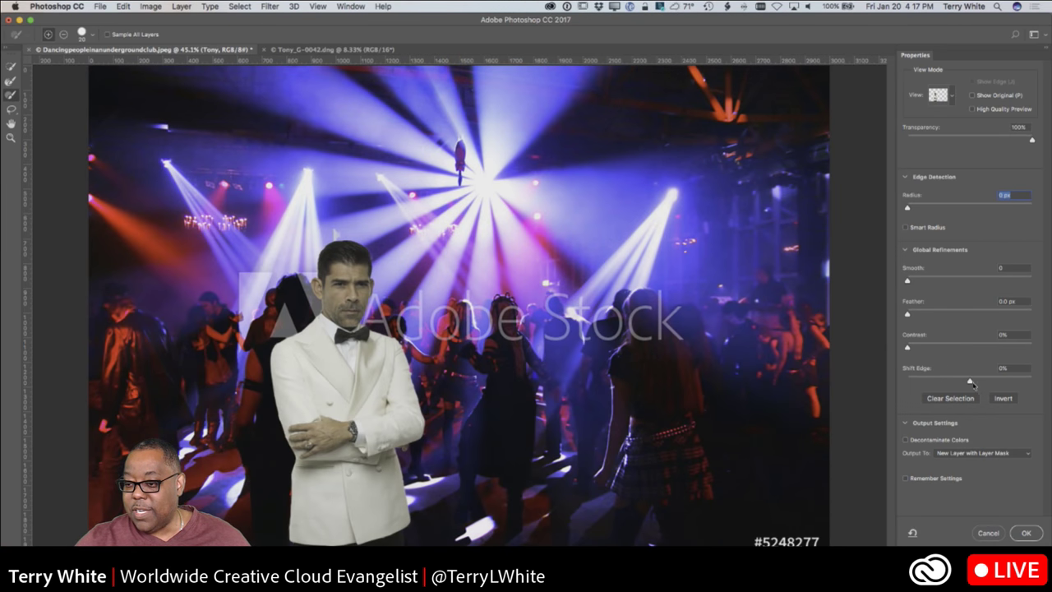
mouse_move(971, 383)
left_mouse_down()
mouse_move(1037, 381)
mouse_move(871, 390)
mouse_move(980, 380)
left_mouse_up()
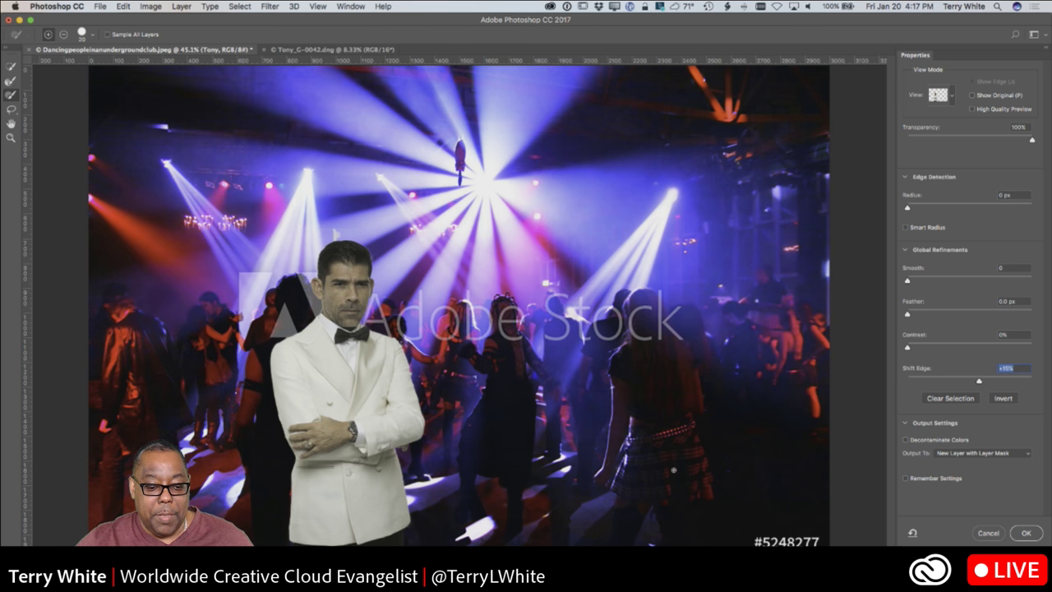
mouse_move(1034, 141)
left_mouse_down()
mouse_move(908, 146)
mouse_move(1049, 144)
left_mouse_up()
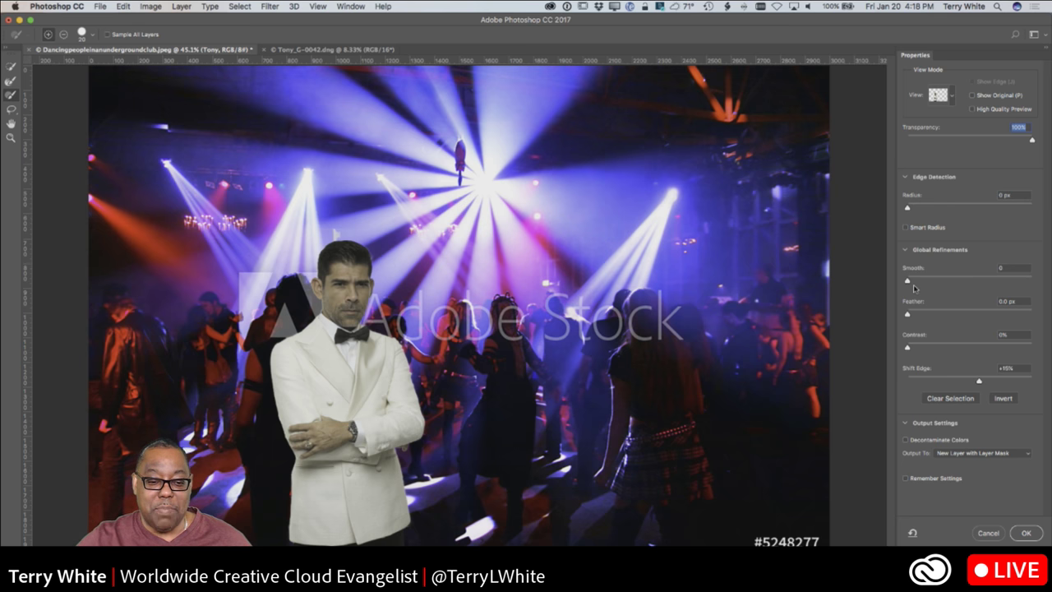
left_click(980, 381)
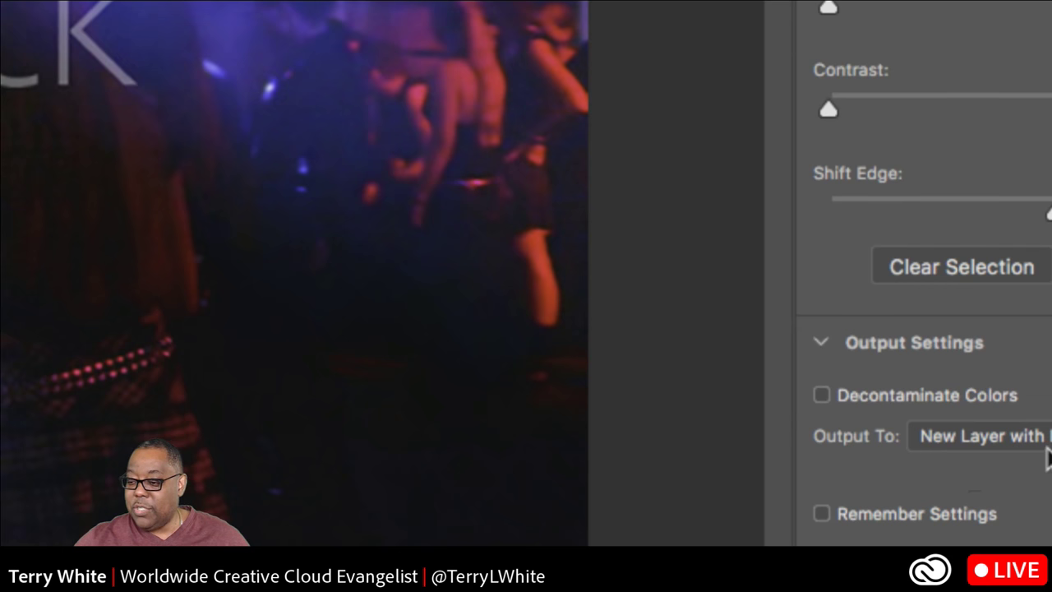
Step: Output the refined selection as a new layer with a layer mask and leave Select and Mask
left_click(980, 442)
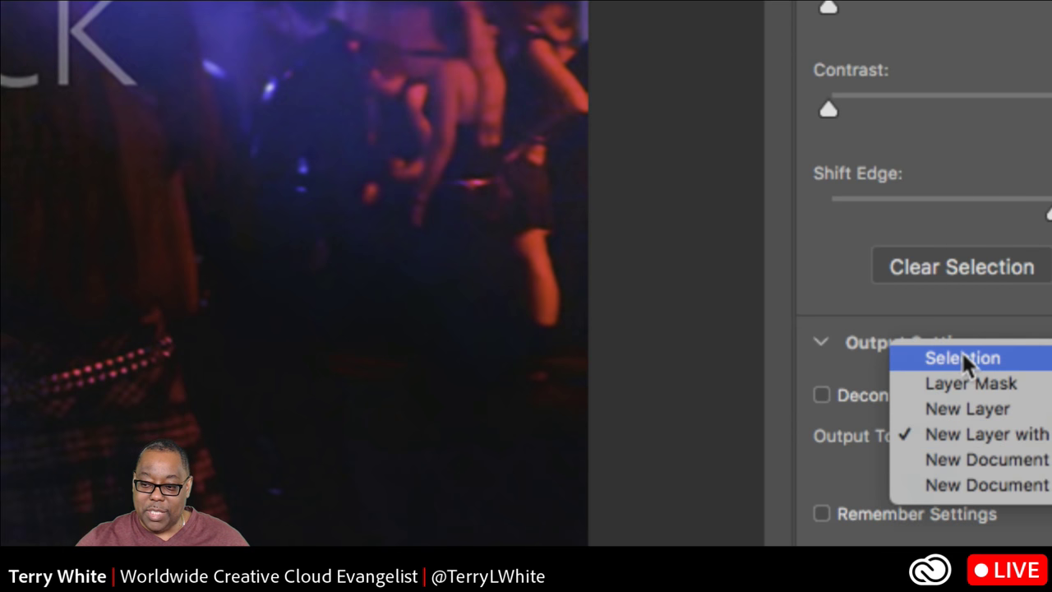
left_click(964, 429)
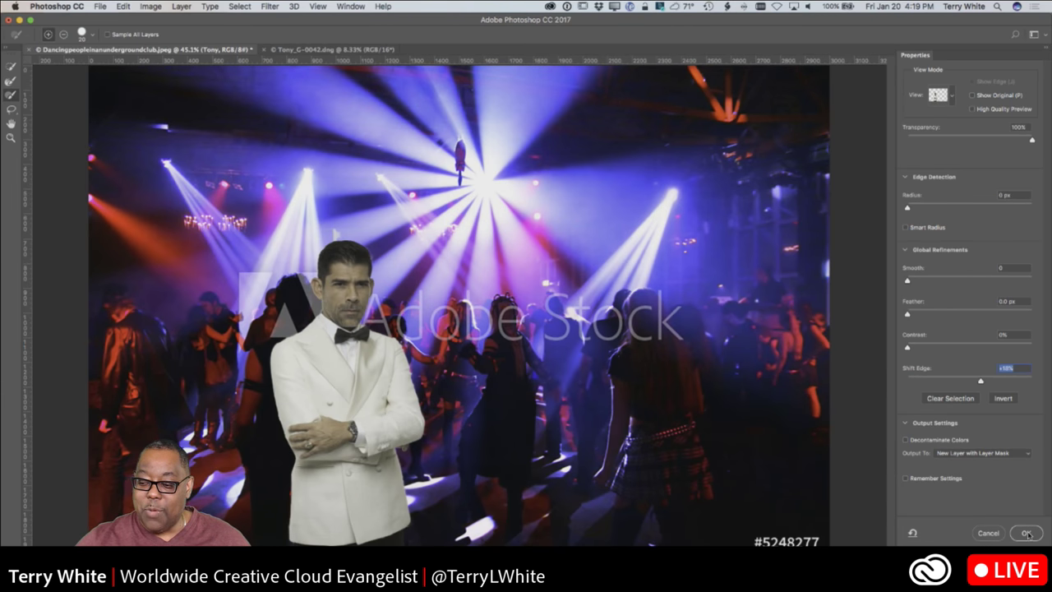
left_click(1027, 532)
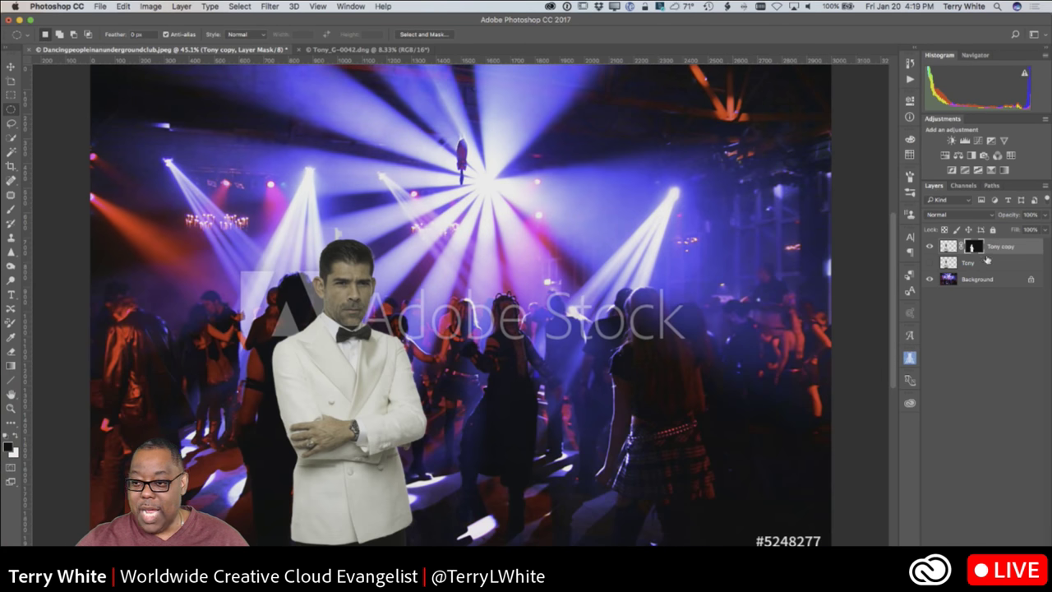
Step: Target the image of the masked portrait copy and move the man up and slightly to the right within the club
left_click(947, 251)
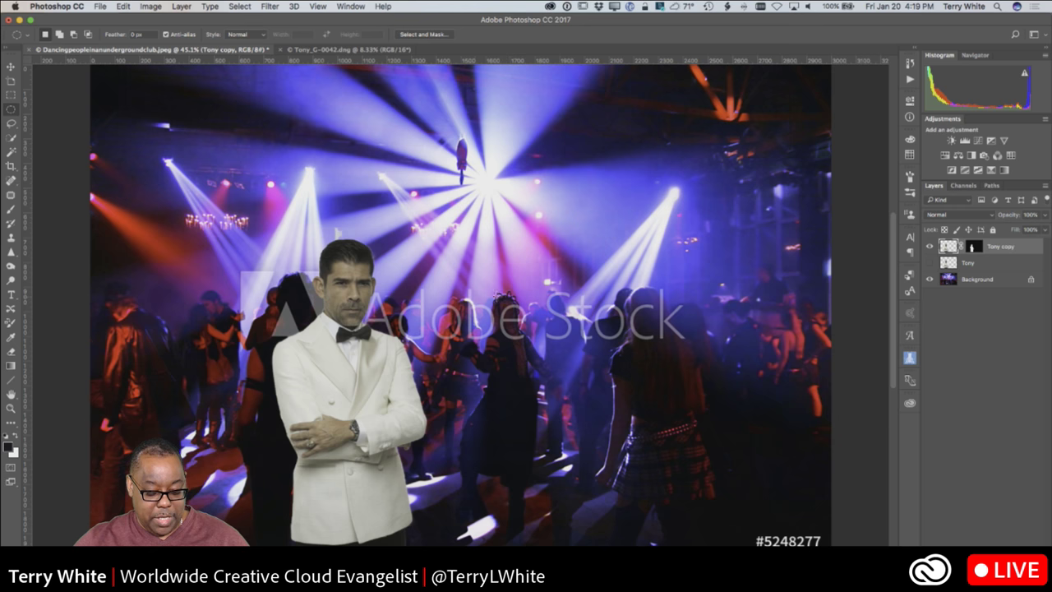
key("v")
mouse_move(343, 366)
left_mouse_down()
mouse_move(231, 344)
mouse_move(158, 351)
mouse_move(501, 348)
mouse_move(216, 332)
mouse_move(137, 272)
mouse_move(142, 280)
mouse_move(145, 242)
mouse_move(366, 8)
mouse_move(238, 160)
mouse_move(151, 292)
mouse_move(139, 346)
mouse_move(143, 335)
mouse_move(158, 355)
mouse_move(408, 366)
mouse_move(362, 362)
left_mouse_up()
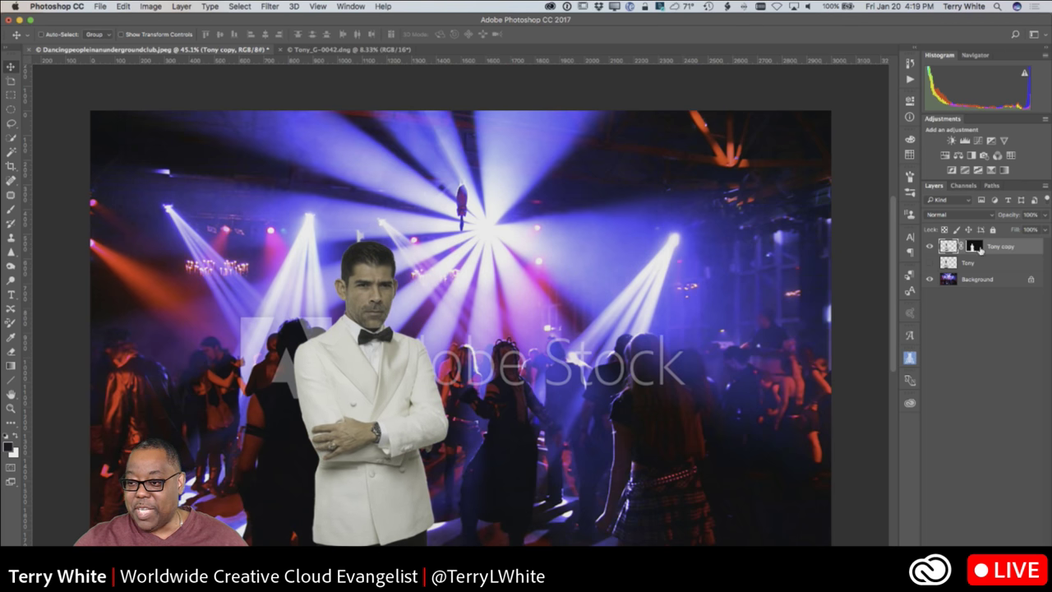
Step: Target the portrait copy's layer mask, show the Brush tool, and move the cut-out man slightly up and to the right
left_click(975, 245)
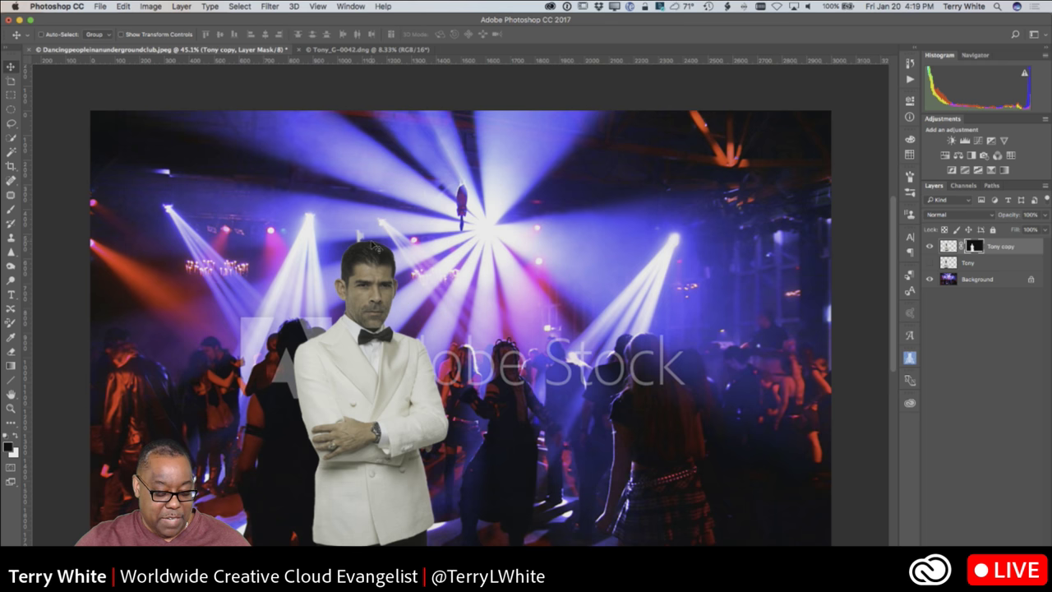
key("b")
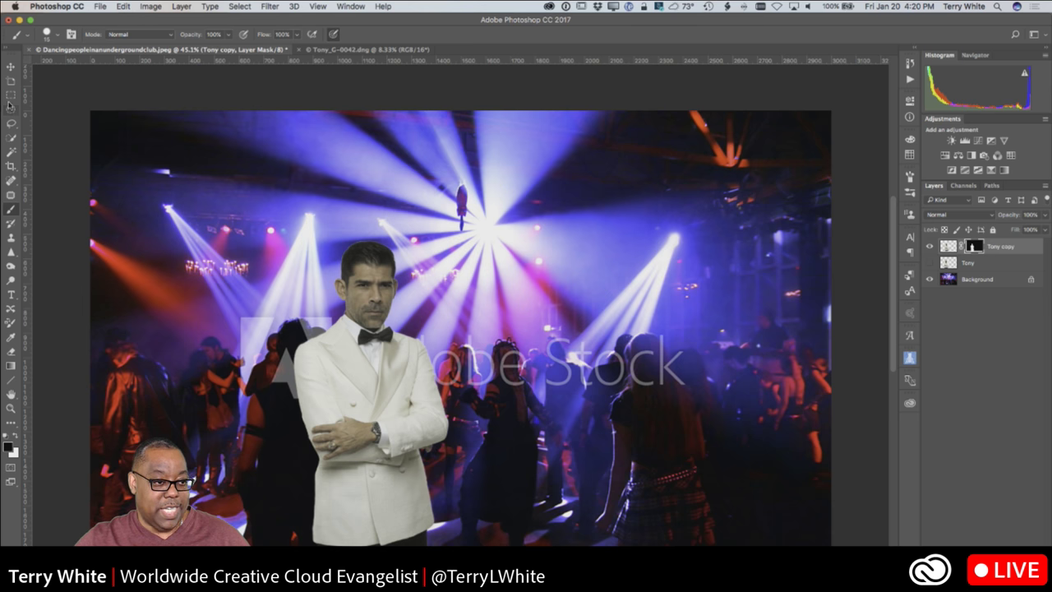
left_click(10, 66)
mouse_move(333, 392)
left_mouse_down()
mouse_move(383, 390)
mouse_move(401, 374)
mouse_move(342, 378)
left_mouse_up()
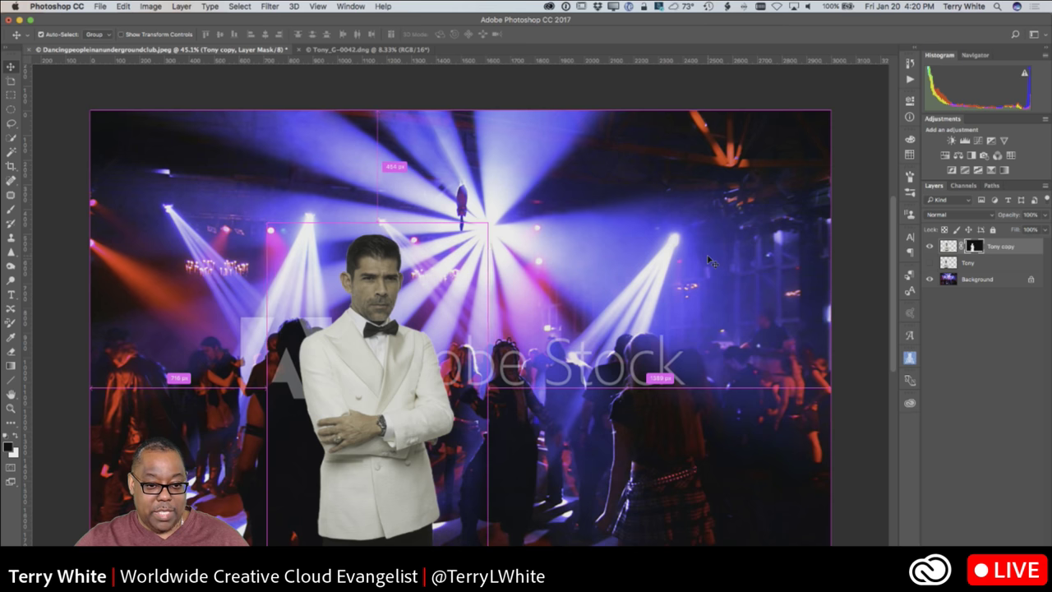
Step: Switch to Lightroom and select the studio portrait of the woman in the red top from the Compositing collection
key("super+Tab")
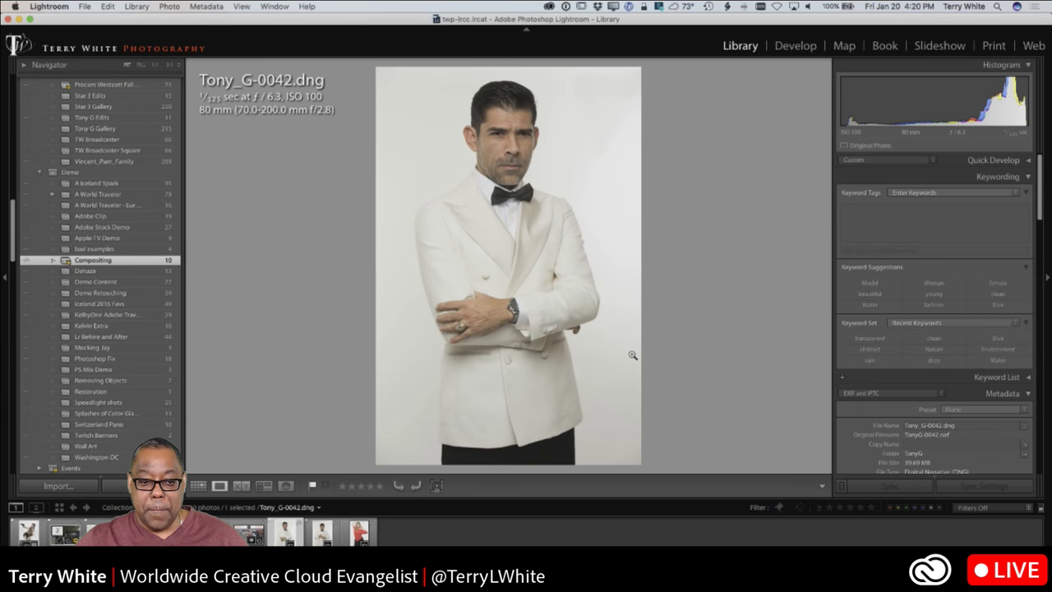
left_click(360, 533)
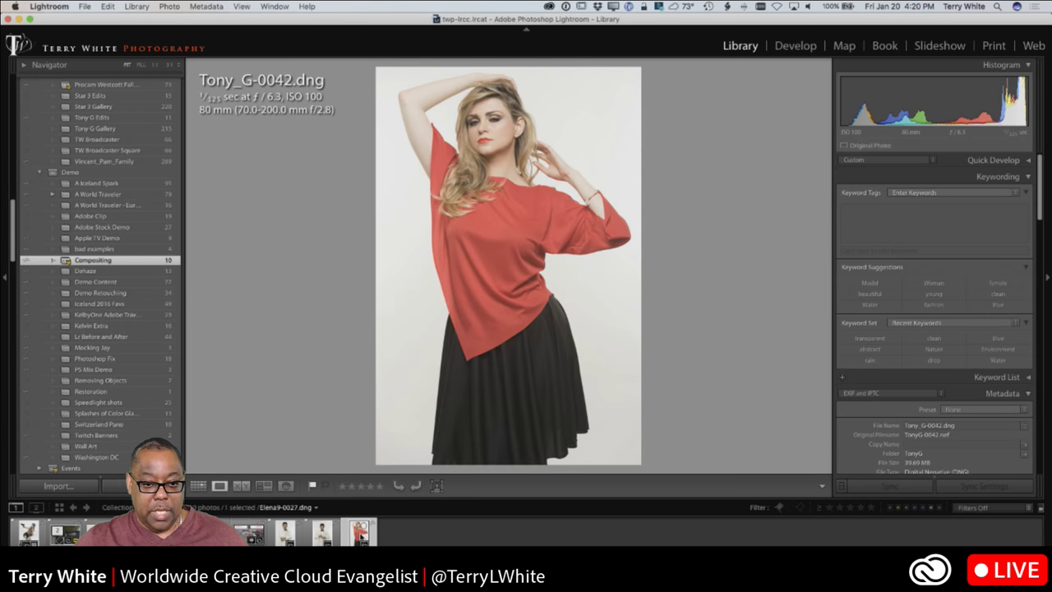
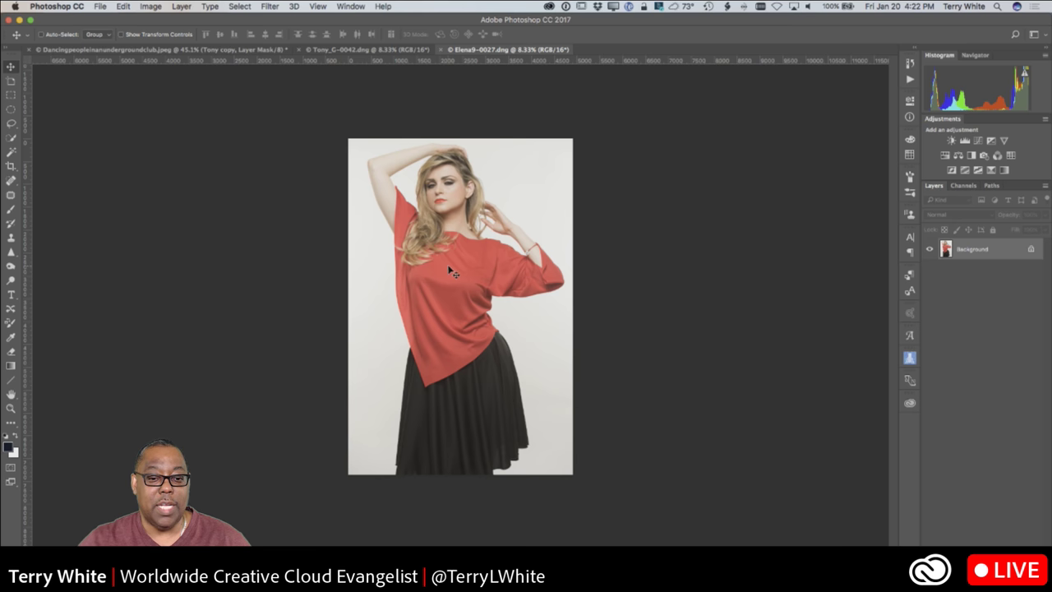
Step: Copy the portrait of the woman in red into the night club composite and scale it proportionally to about 19% near the man
left_click_drag(450, 271, 120, 51)
left_click_drag(517, 252, 568, 318)
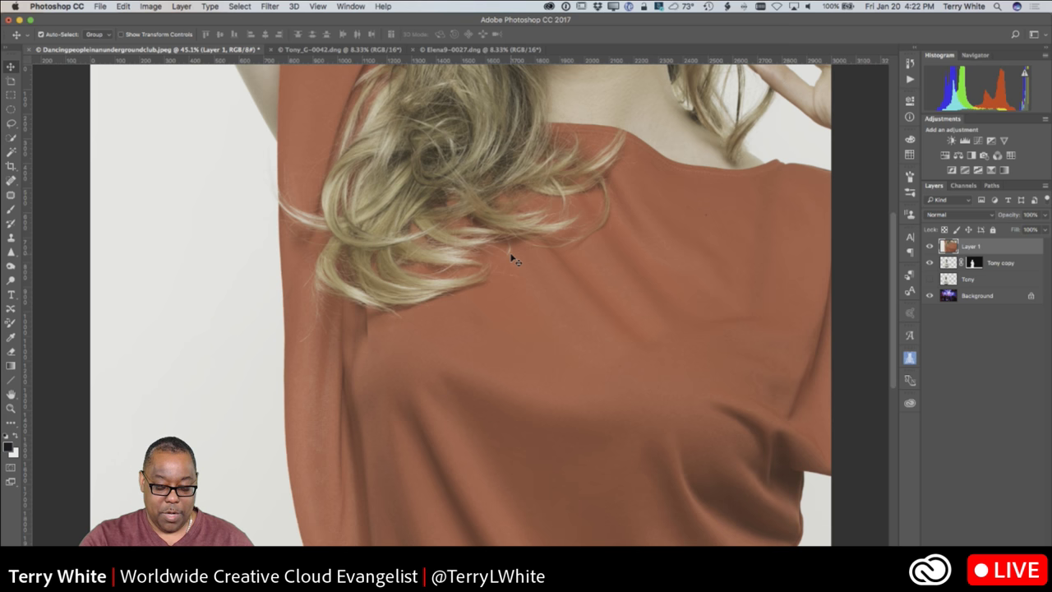
scroll(514, 259, "down", 1)
key("super+t")
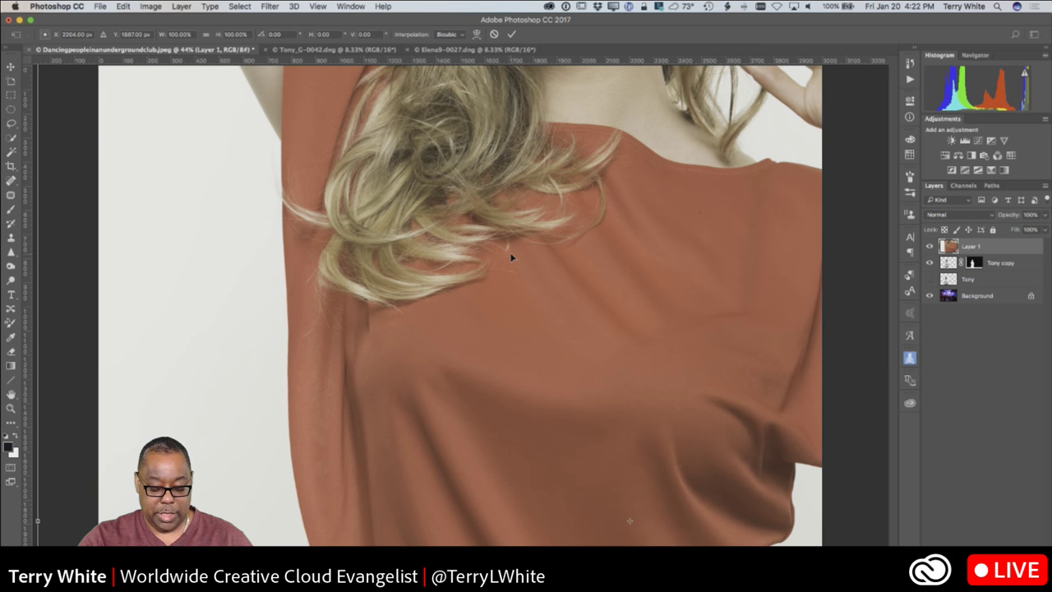
key("super+0")
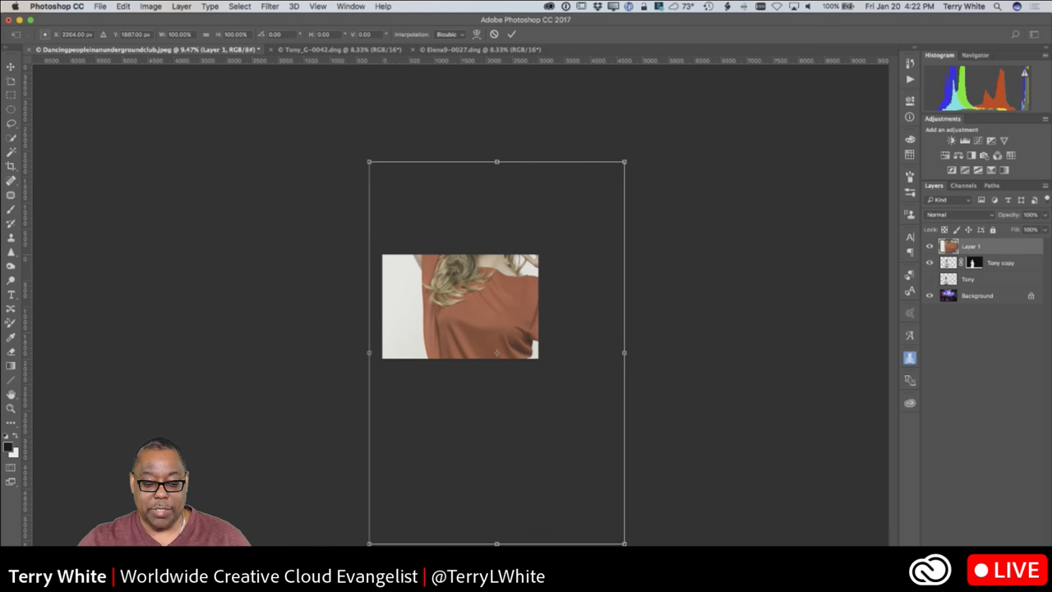
left_click_drag(370, 543, 485, 357)
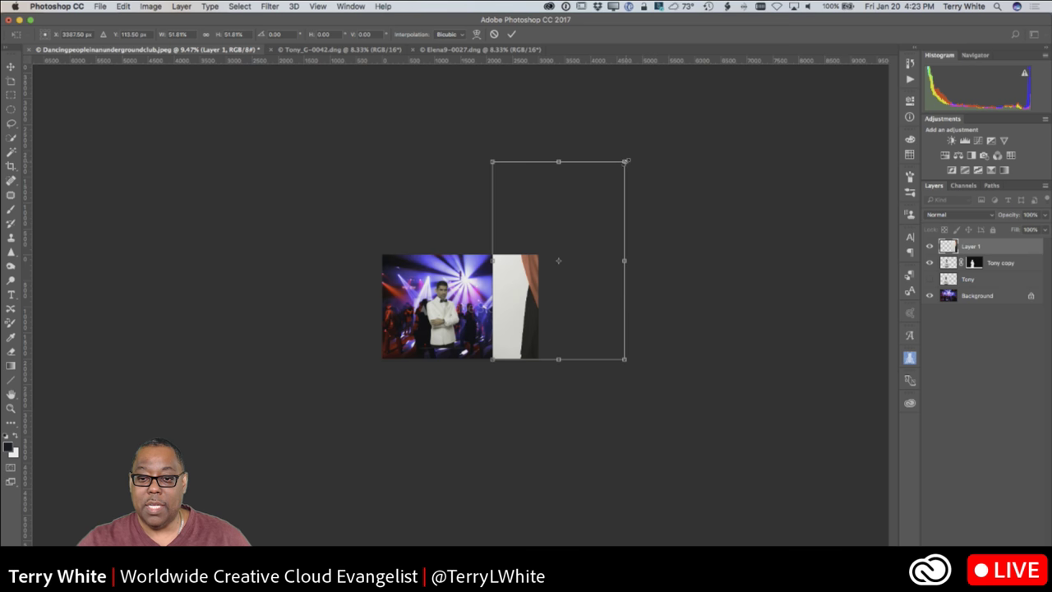
left_click_drag(629, 162, 513, 264)
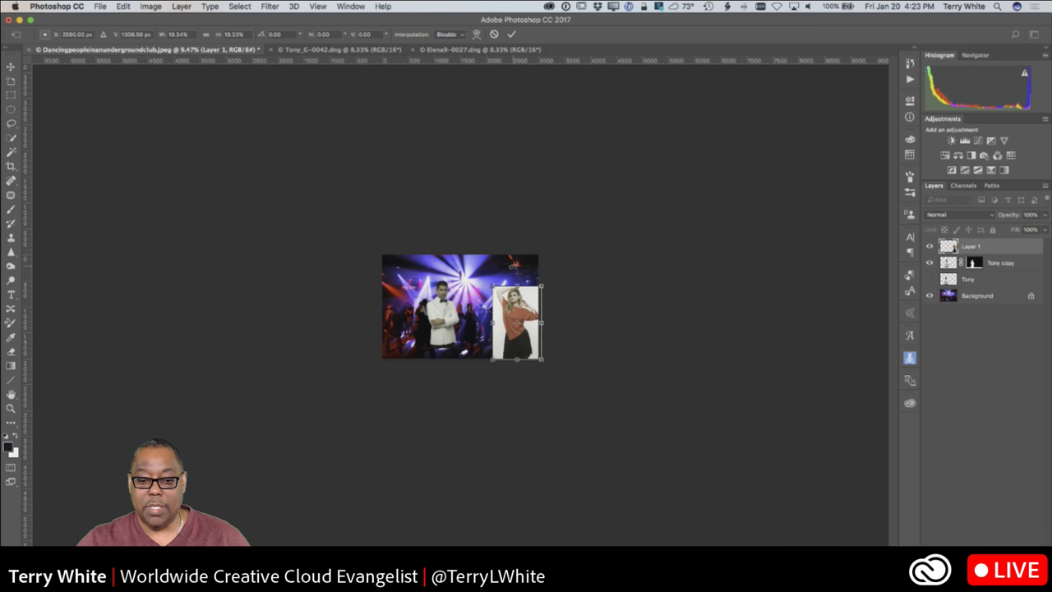
left_click_drag(518, 347, 499, 350)
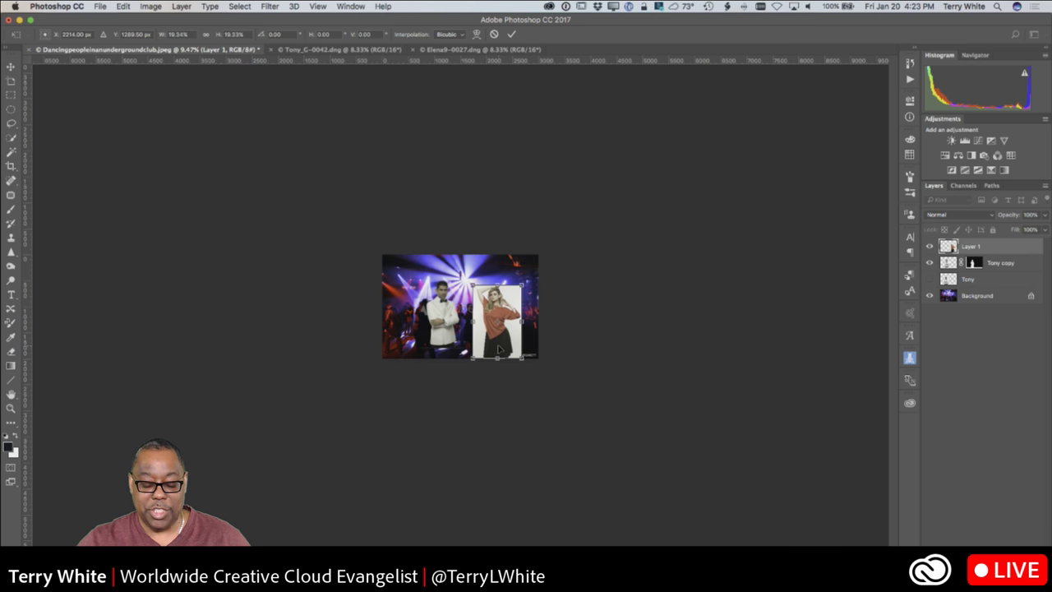
Step: Move the portrait of the woman right beside the man, enlarge it slightly to about 19.4%, and commit the transform
key("super+0")
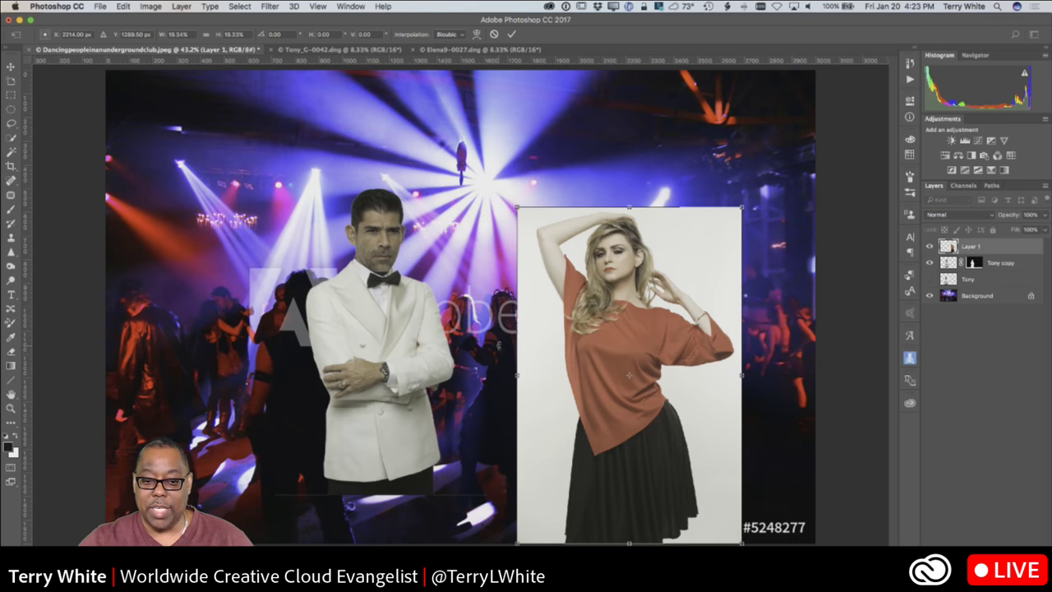
left_click_drag(615, 417, 581, 418)
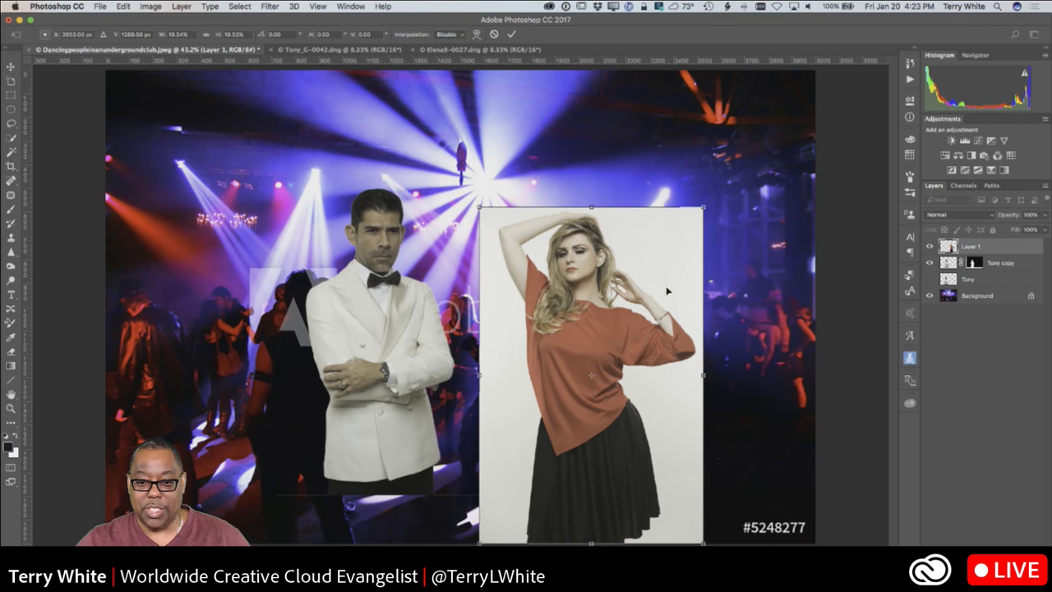
left_click_drag(702, 207, 704, 205)
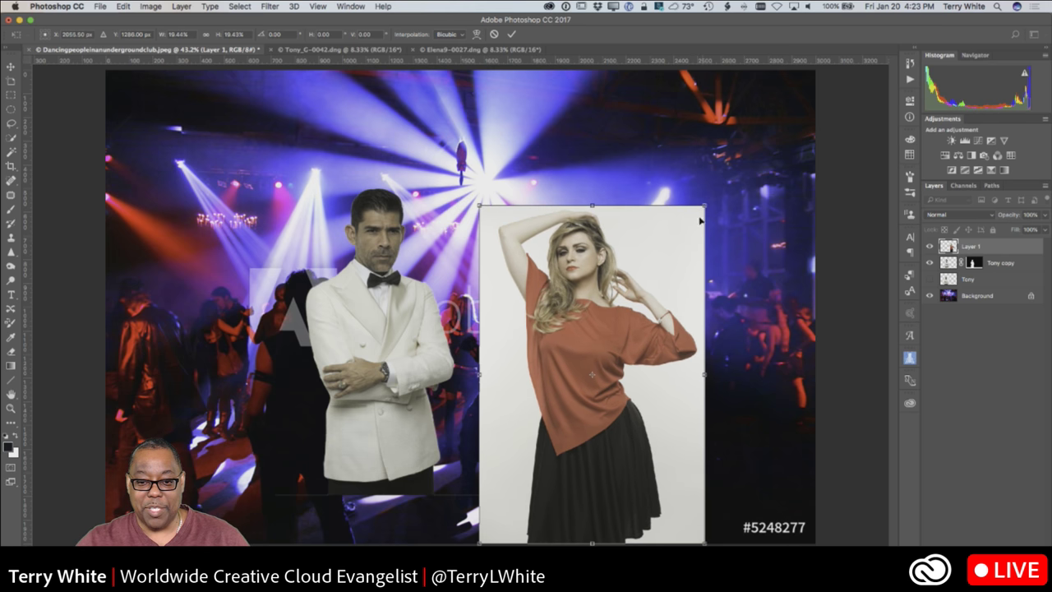
left_click_drag(603, 376, 557, 377)
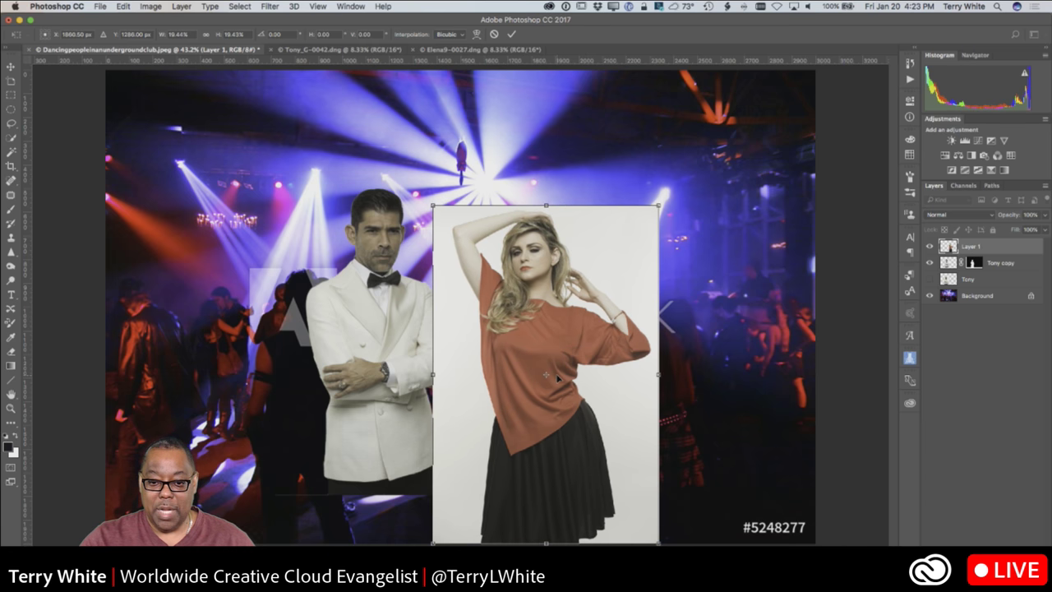
key("Return")
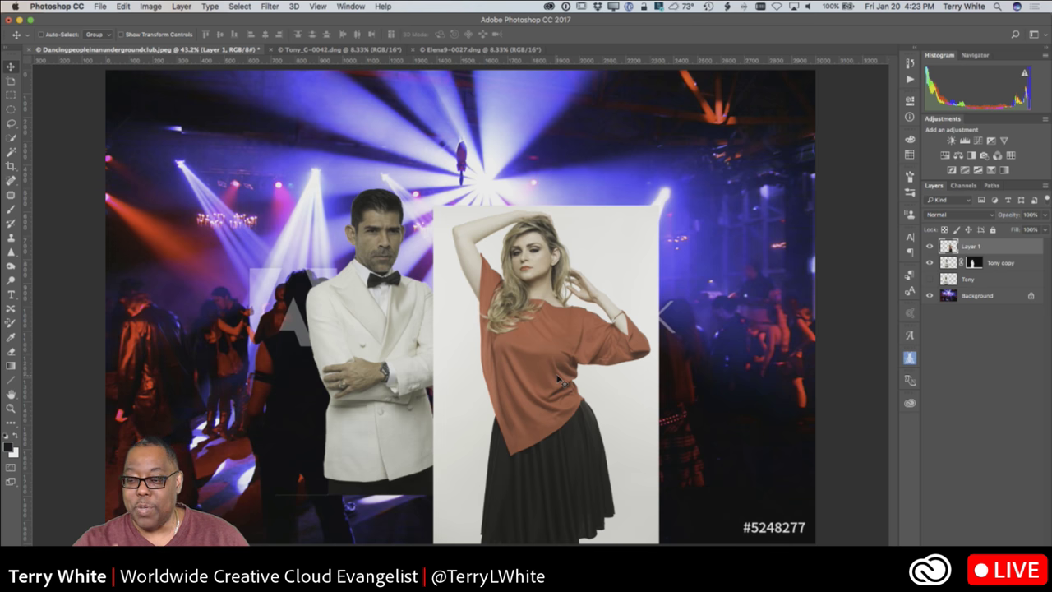
Step: Rename the new portrait layer with the woman's first name
double_click(971, 246)
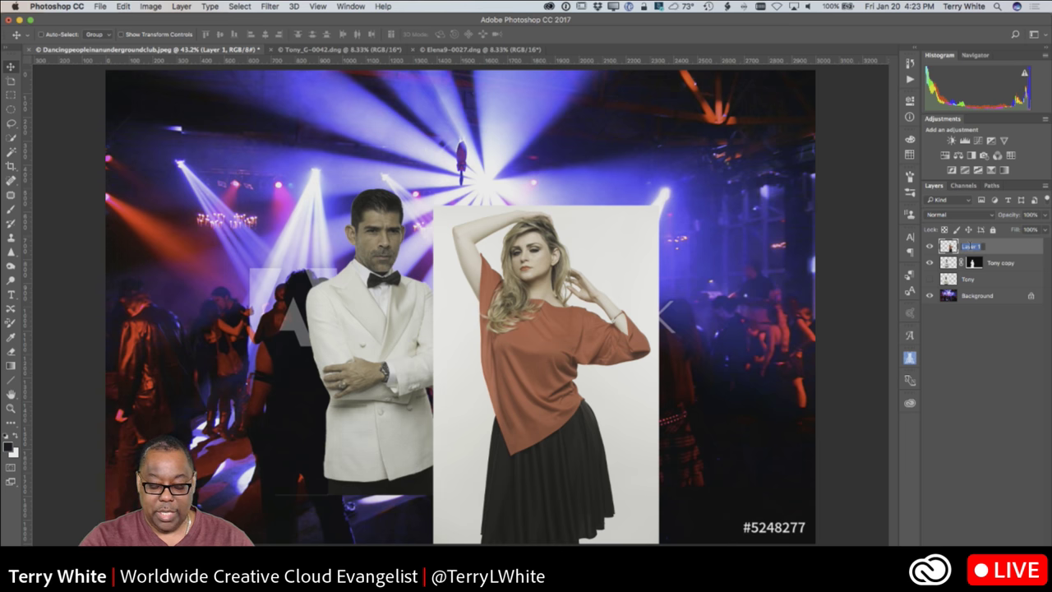
type("Elena")
key("Return")
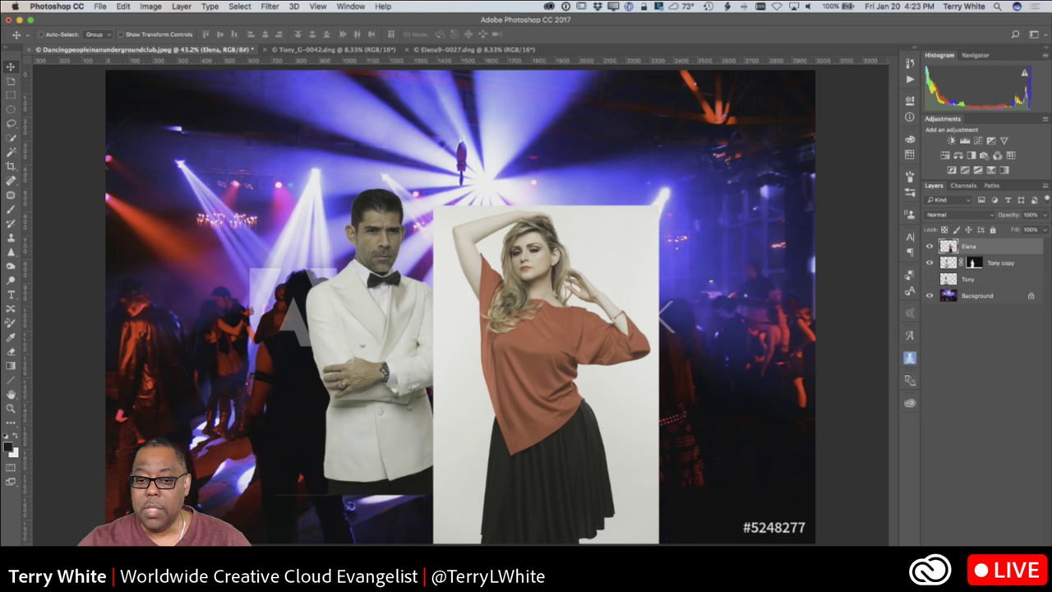
Step: Open Select and Mask for the woman's layer, set the transparency to 4%, and activate the Quick Selection tool
left_click(247, 7)
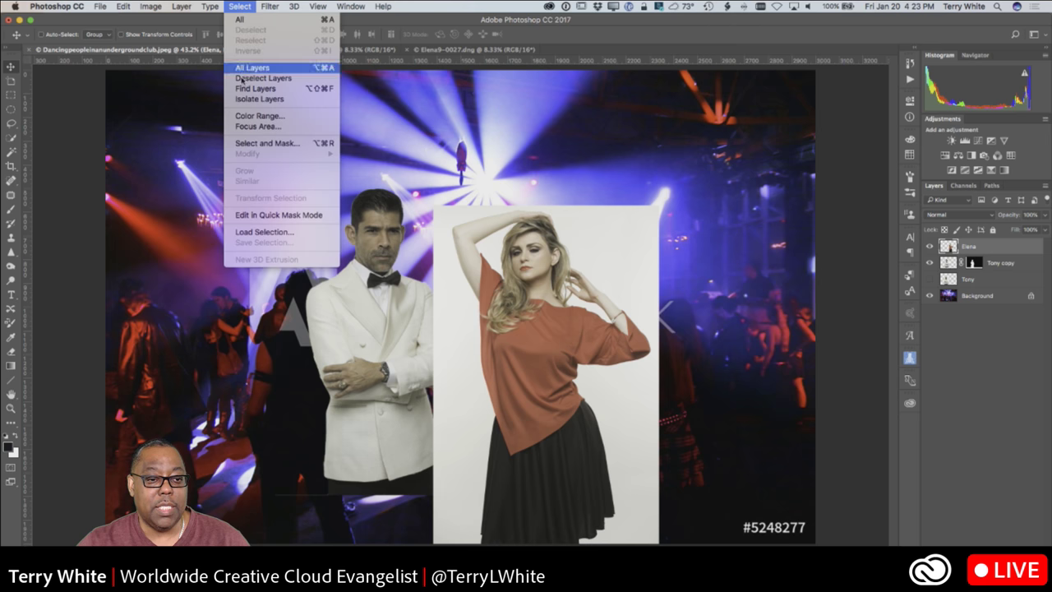
left_click(262, 144)
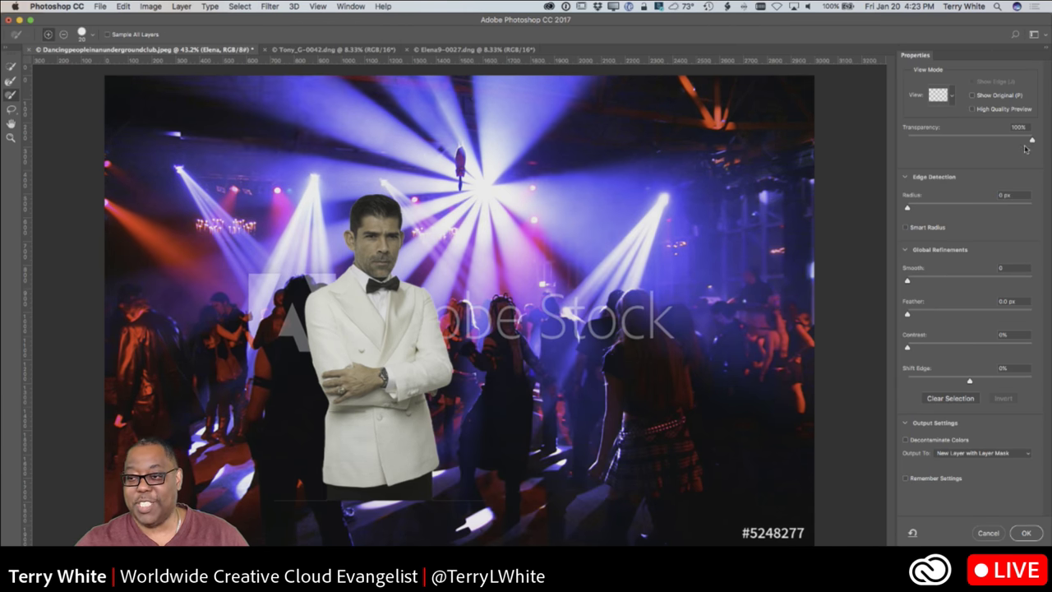
left_click_drag(1032, 142, 913, 146)
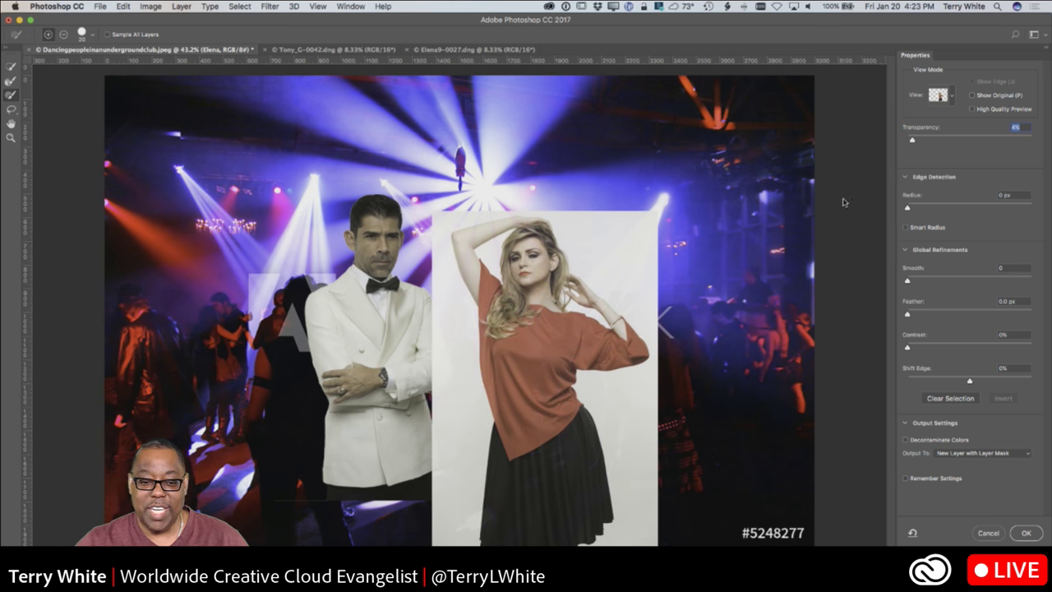
left_click(10, 67)
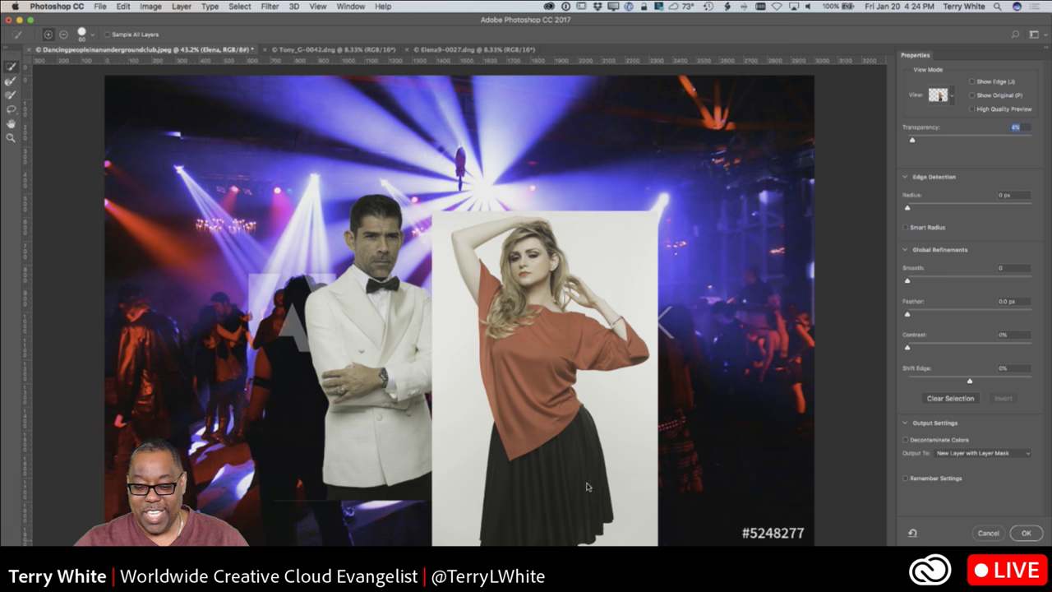
Step: Switch to Lightroom, dismiss the Photoshop crash report, and maximize the relaunched Photoshop window
key("super+Tab")
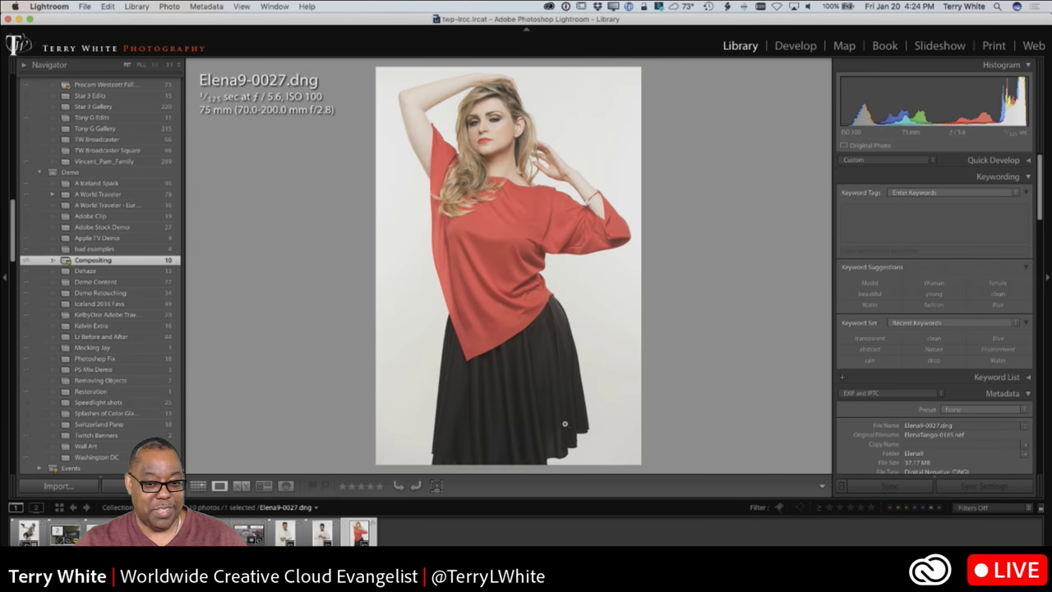
key("super+Tab")
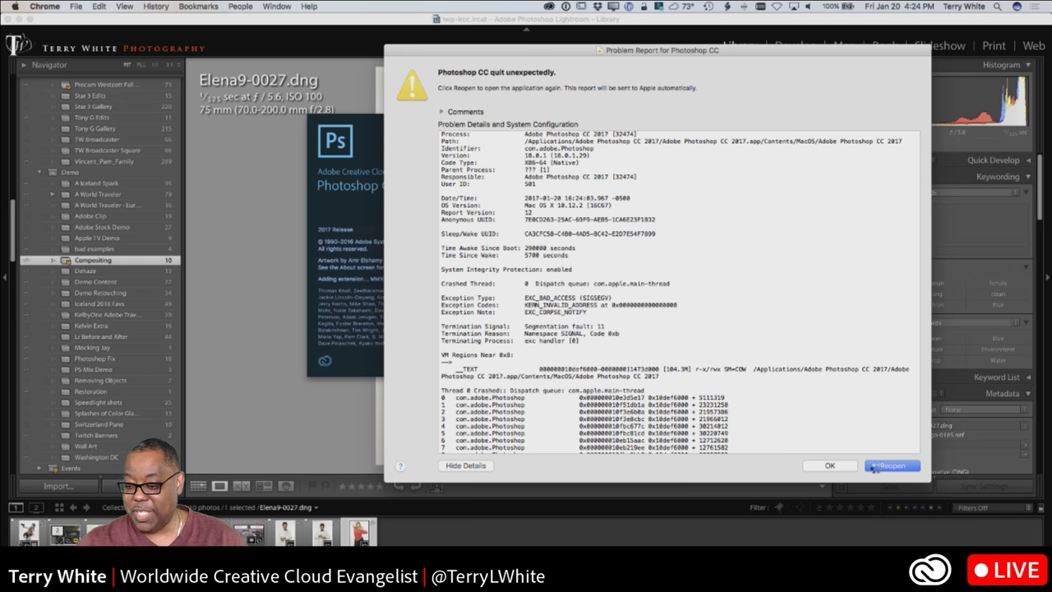
left_click(810, 465)
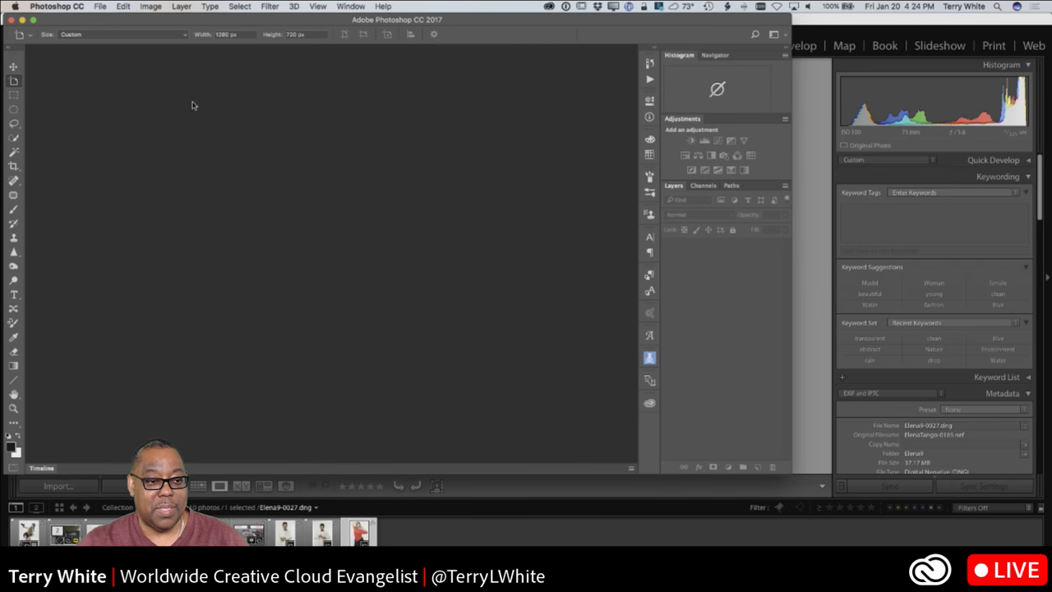
left_click_drag(105, 16, 134, 64)
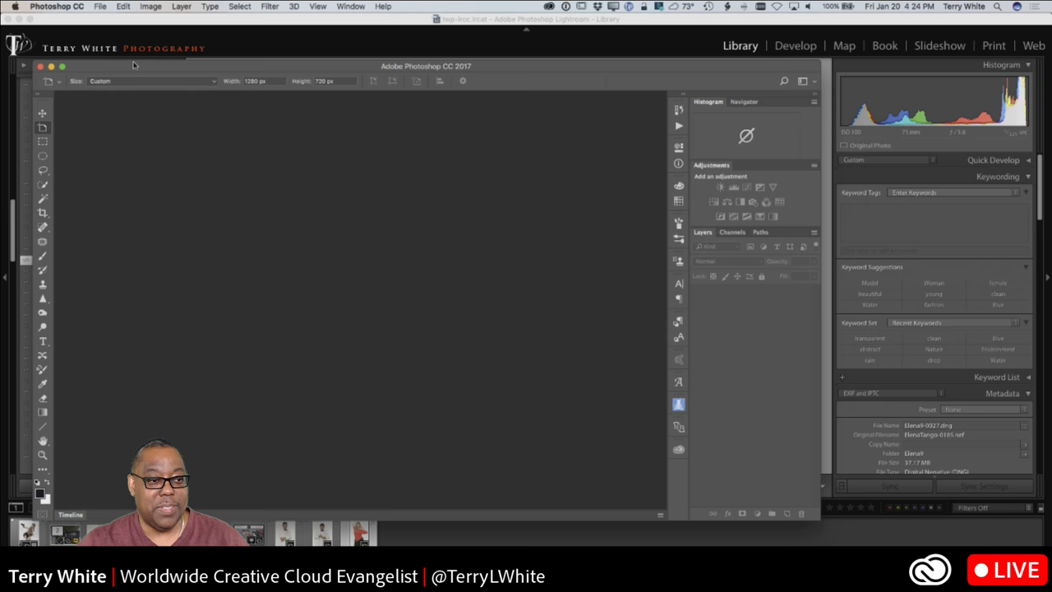
left_click(62, 66)
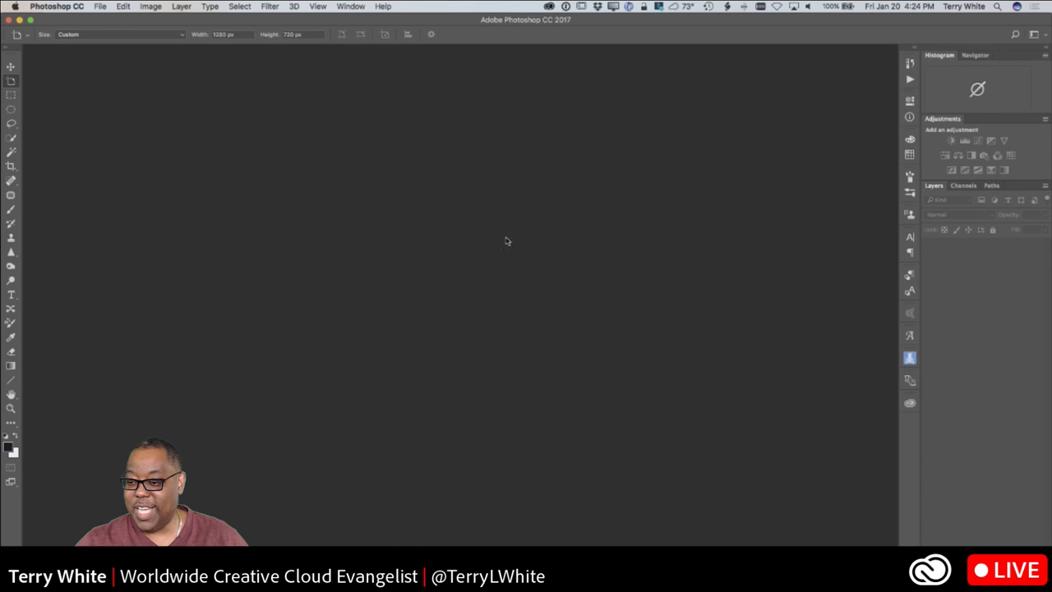
Step: Open the dancing people night club image from the Adobe Stock library as a document
left_click(910, 404)
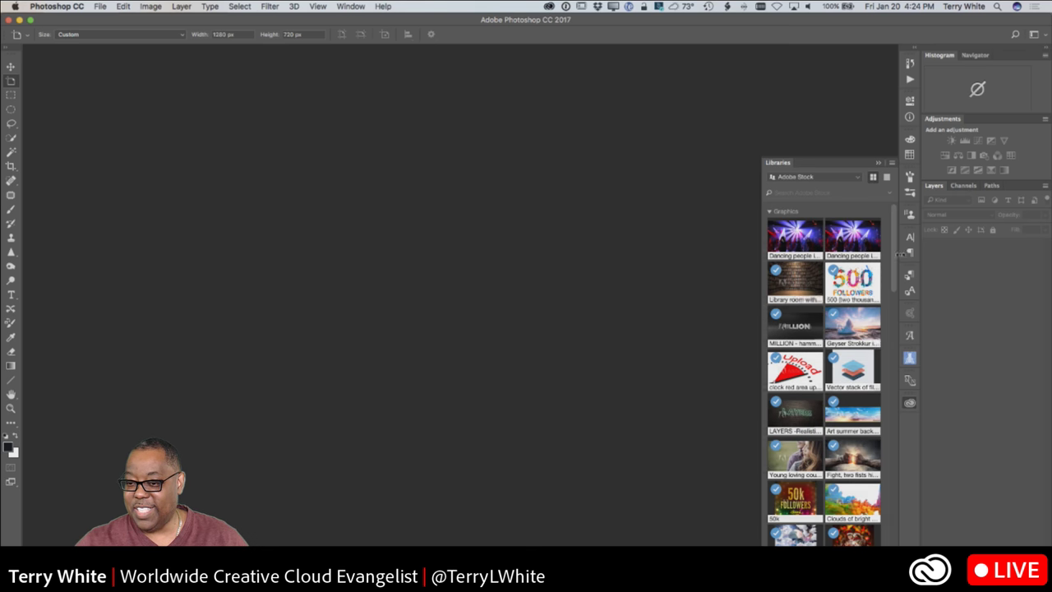
double_click(794, 240)
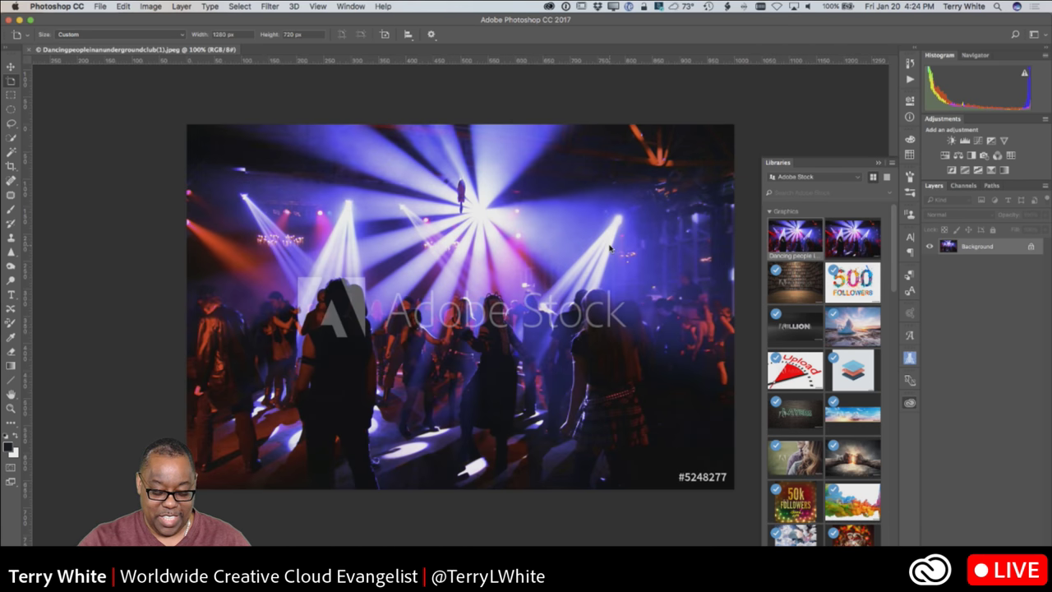
scroll(611, 247, "up", 3)
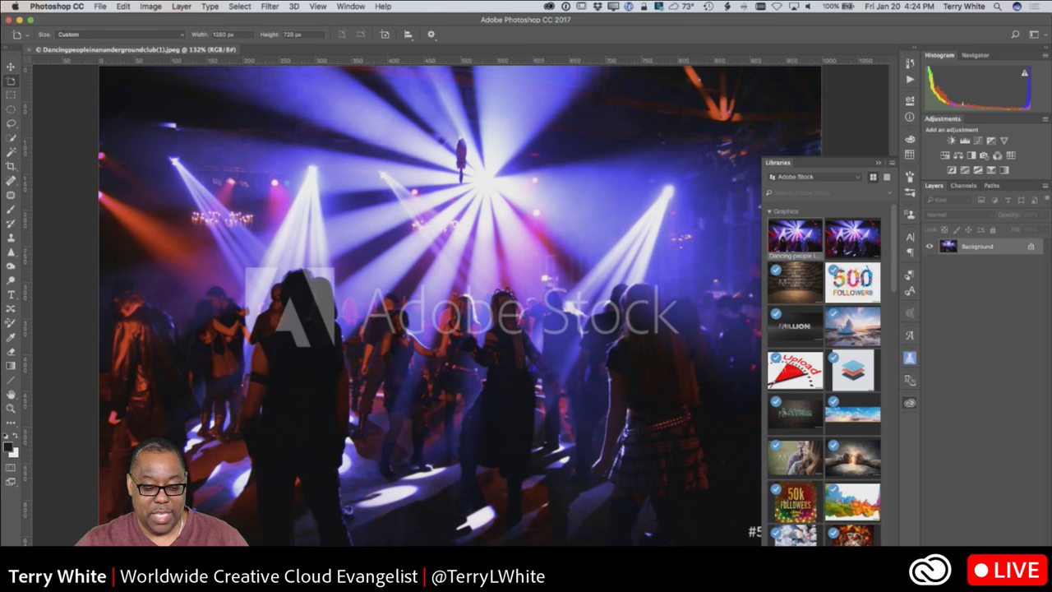
Step: Send the woman's portrait from Lightroom to Photoshop and copy it into the night club image as a new layer
key("super+Tab")
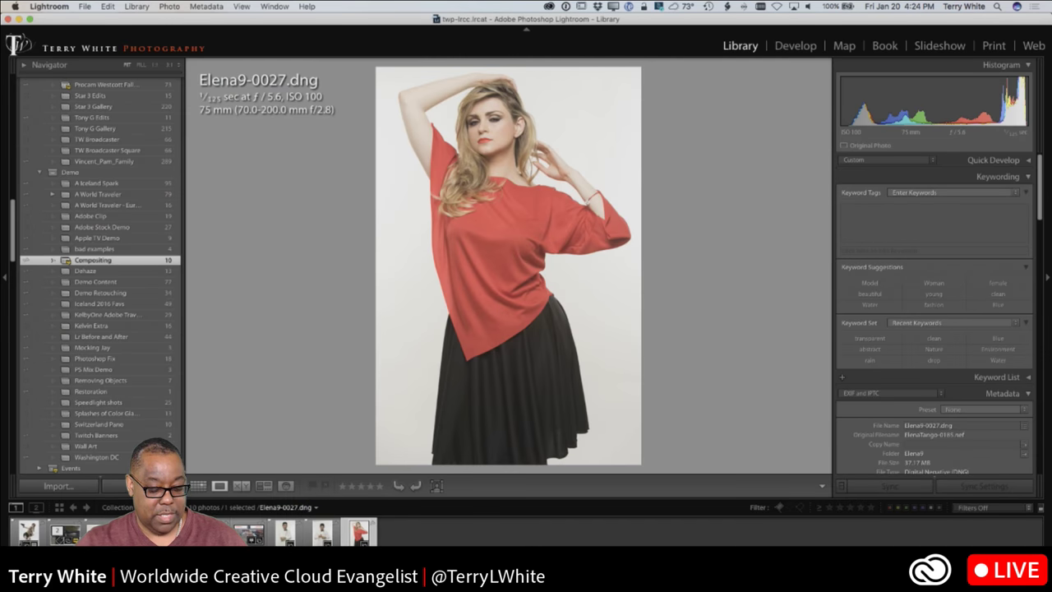
key("super+Tab")
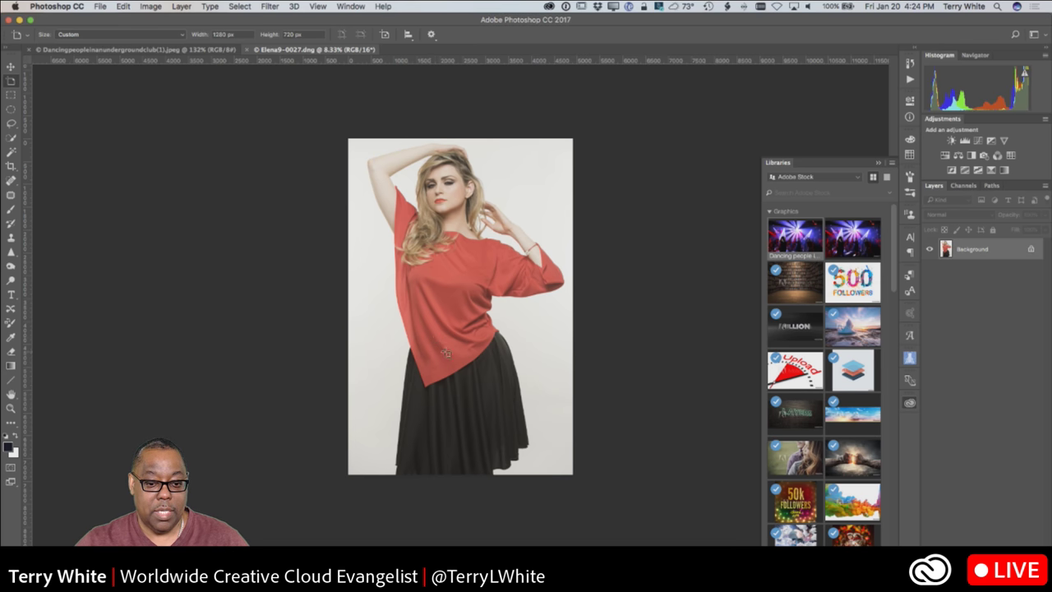
left_click(10, 66)
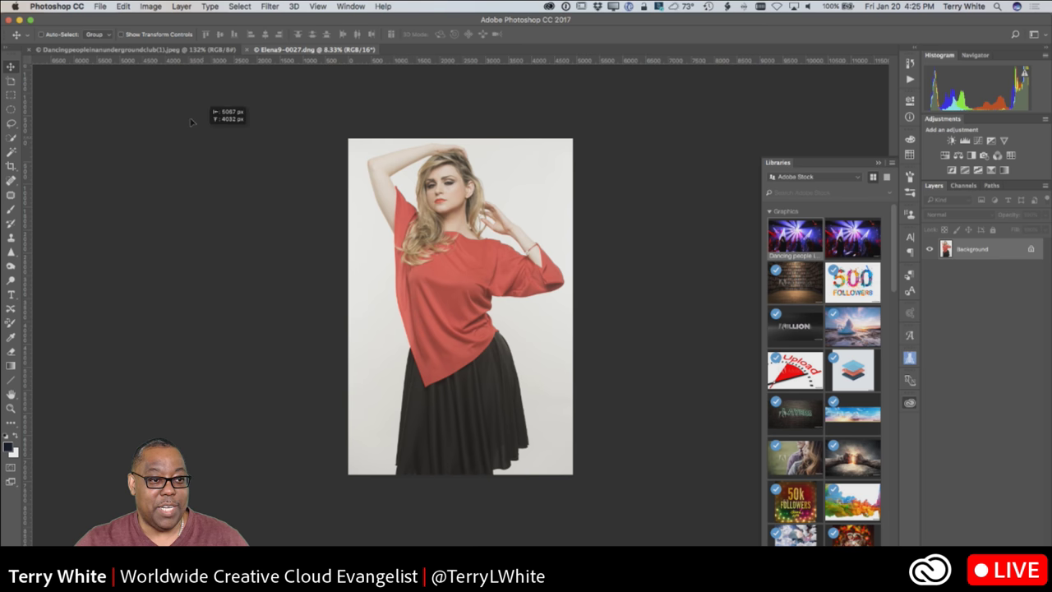
left_click(139, 50)
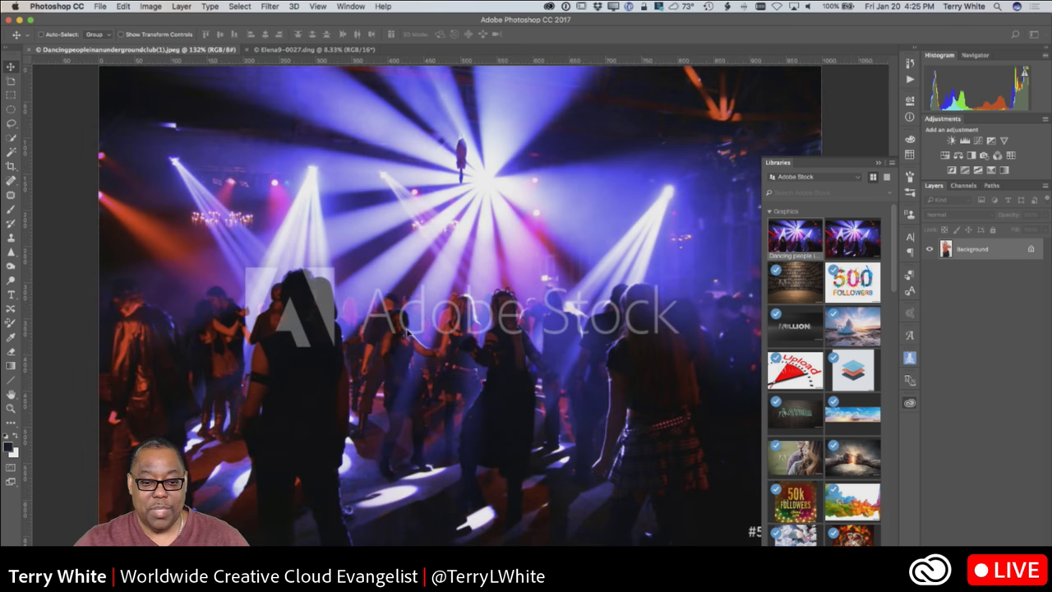
key("super+v")
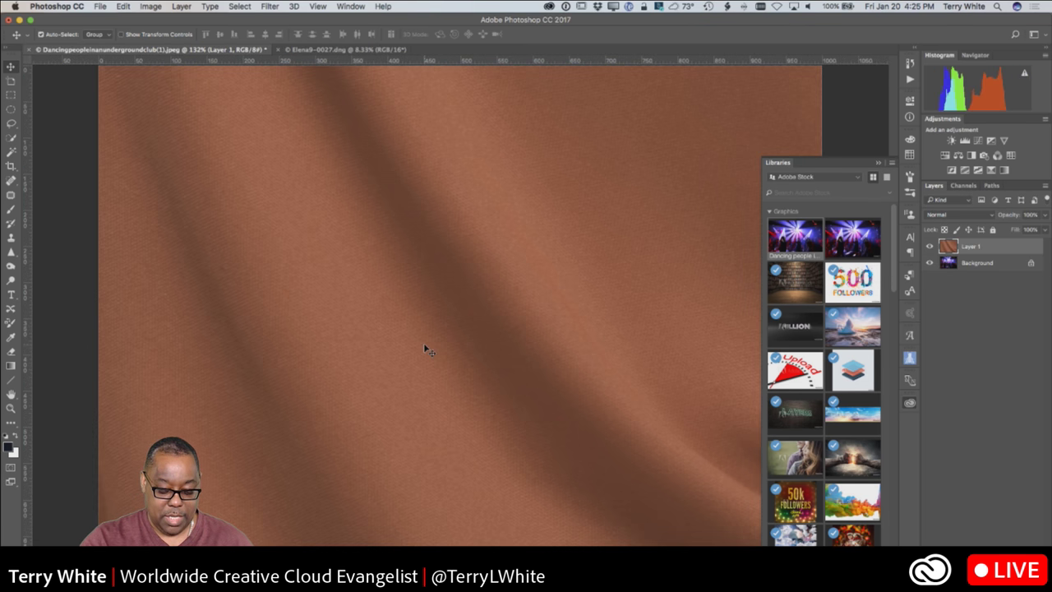
Step: Scale the woman's portrait proportionally to 8.74%, place it just right of the club's centre along the lower edge, and commit the transform
key("super+t")
key("super+0")
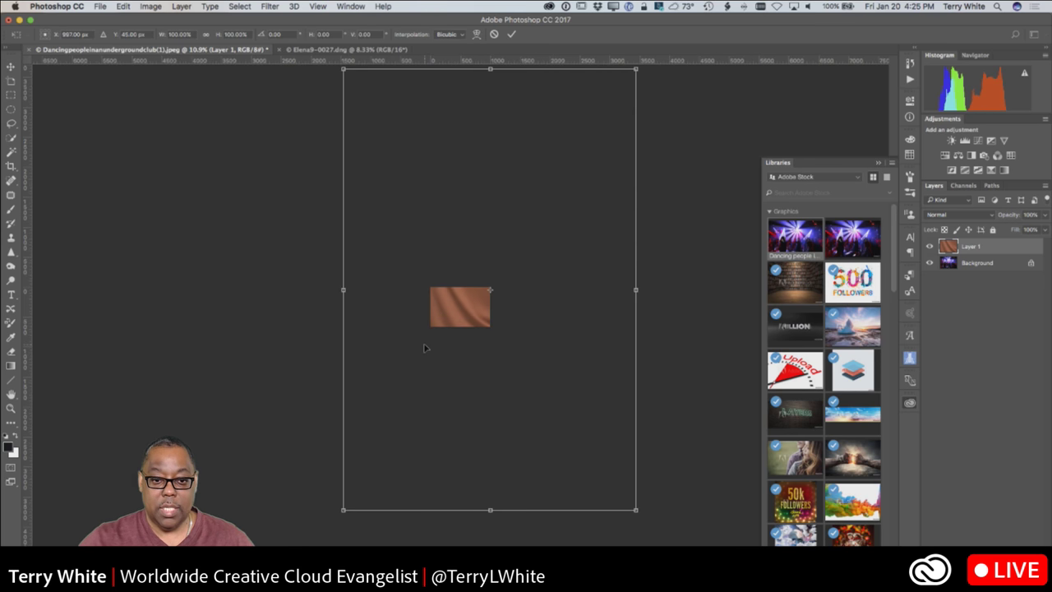
left_click_drag(345, 511, 466, 334)
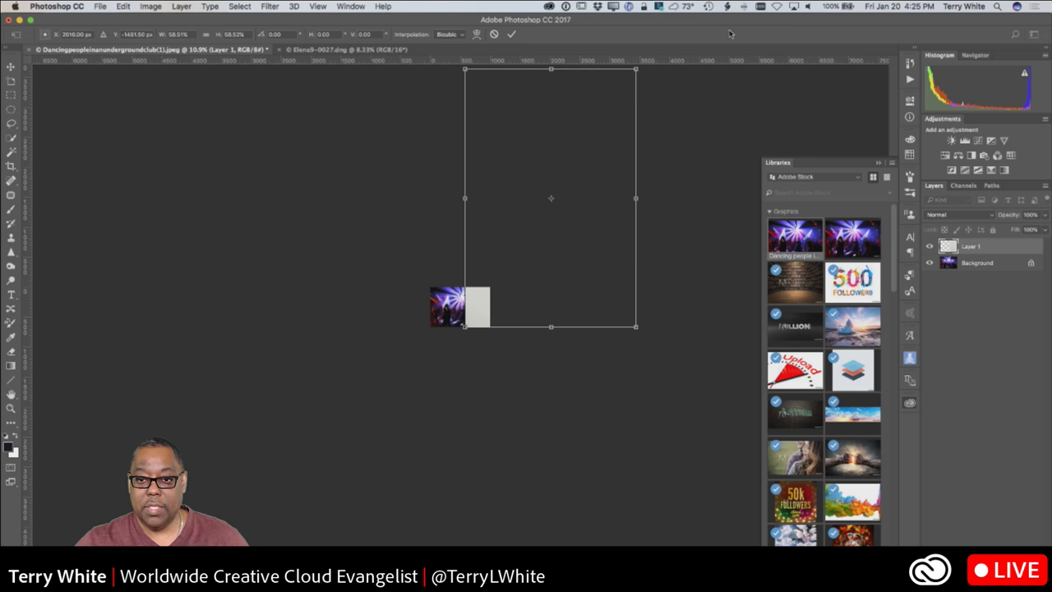
left_click_drag(636, 69, 456, 271)
key("super+0")
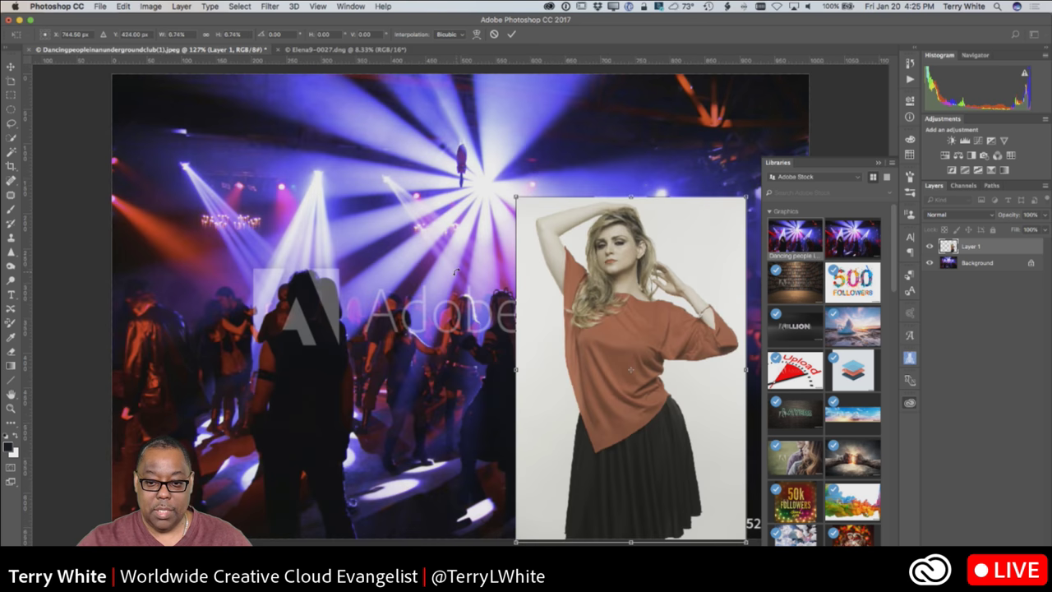
left_click_drag(665, 325, 601, 321)
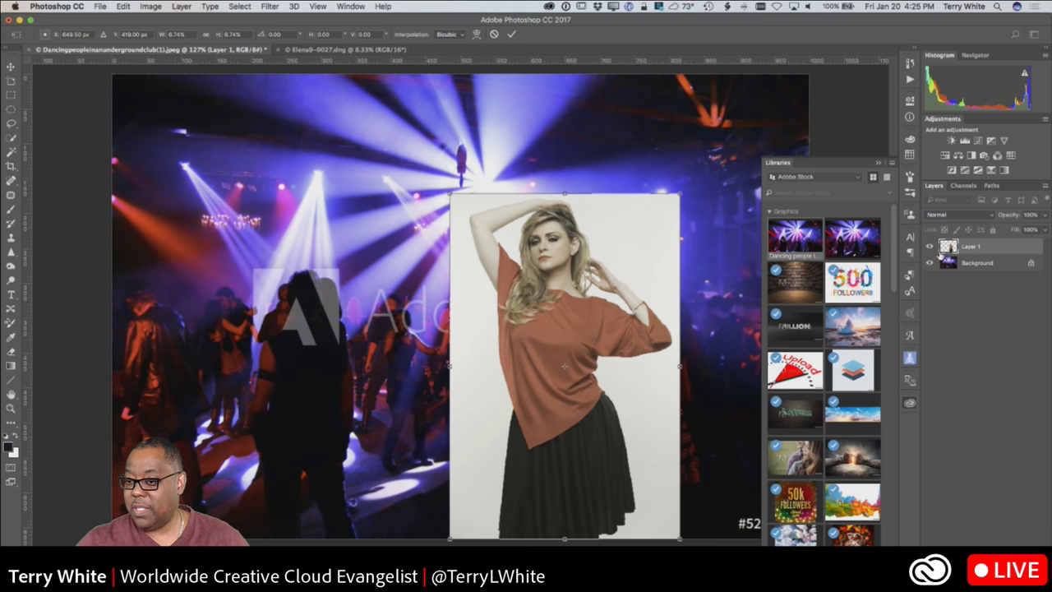
key("Return")
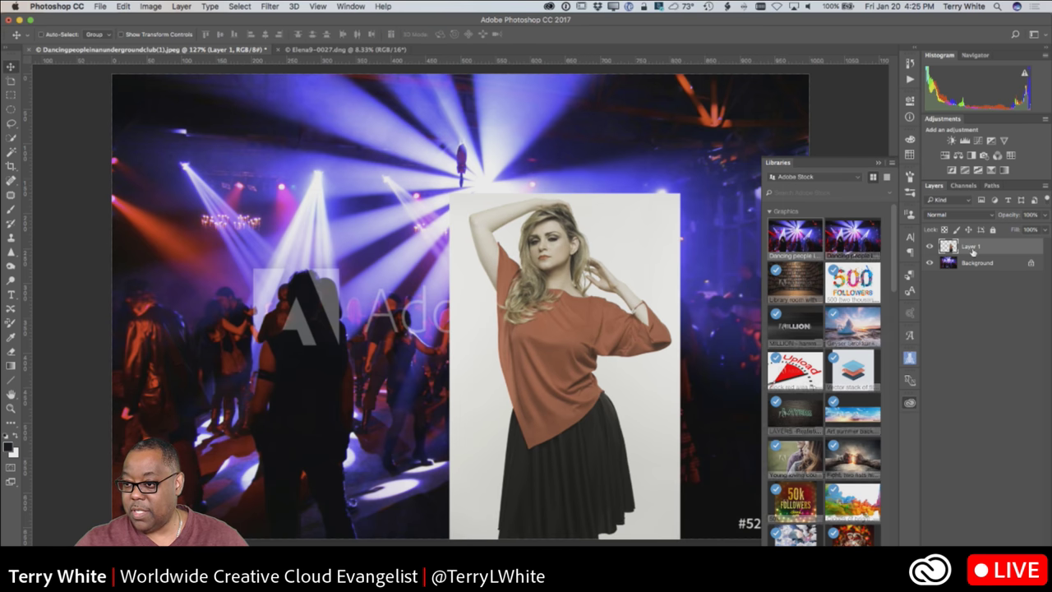
Step: Rename the woman's portrait layer with her first name and collapse the Libraries panel
type("Elena")
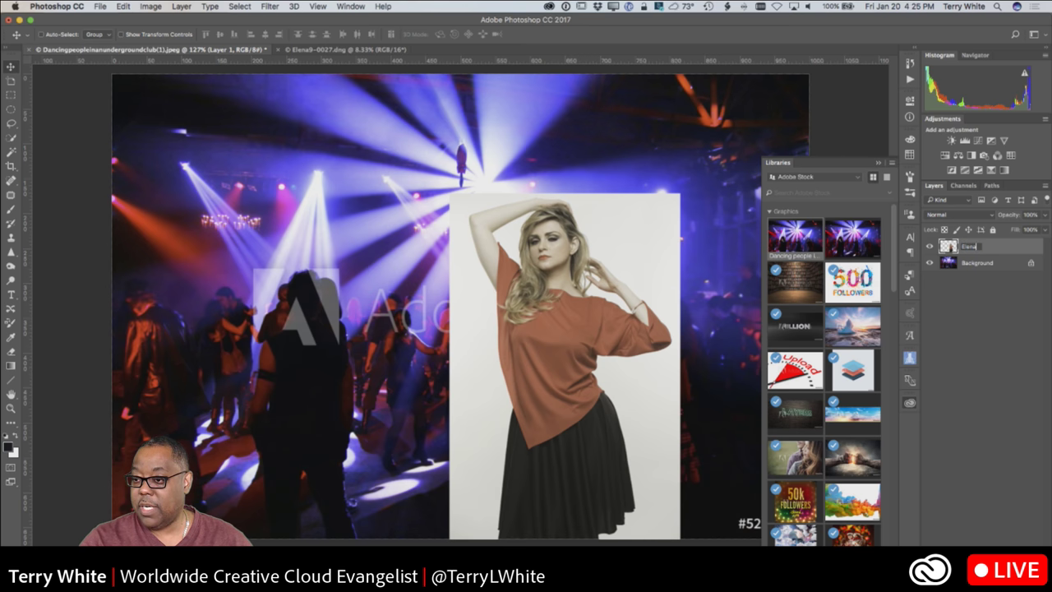
key("Return")
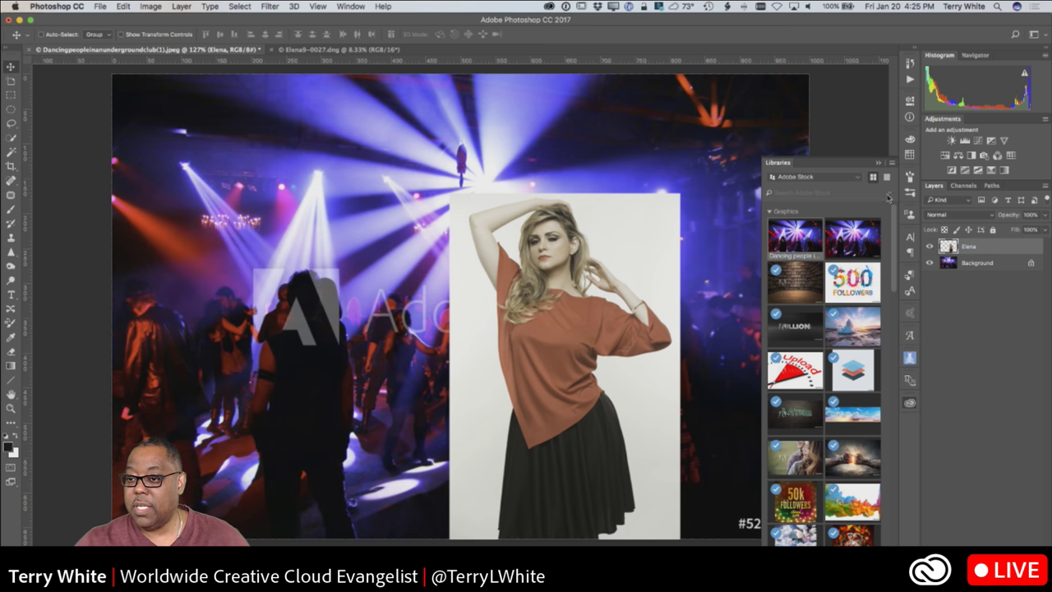
left_click(880, 163)
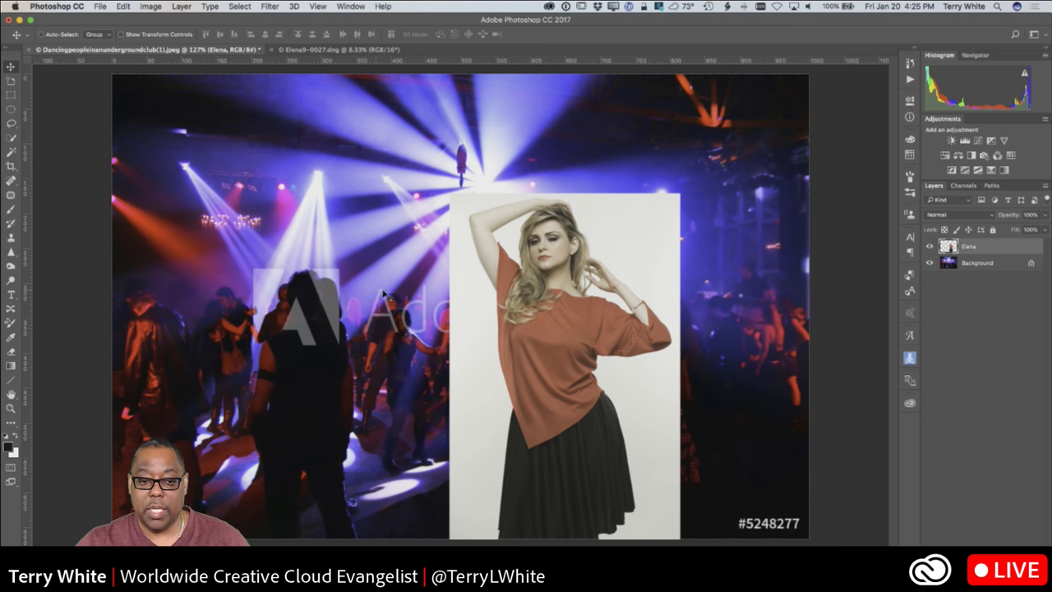
Step: Open the portrait layer in Select and Mask and lower the preview transparency to about 35%
left_click(240, 7)
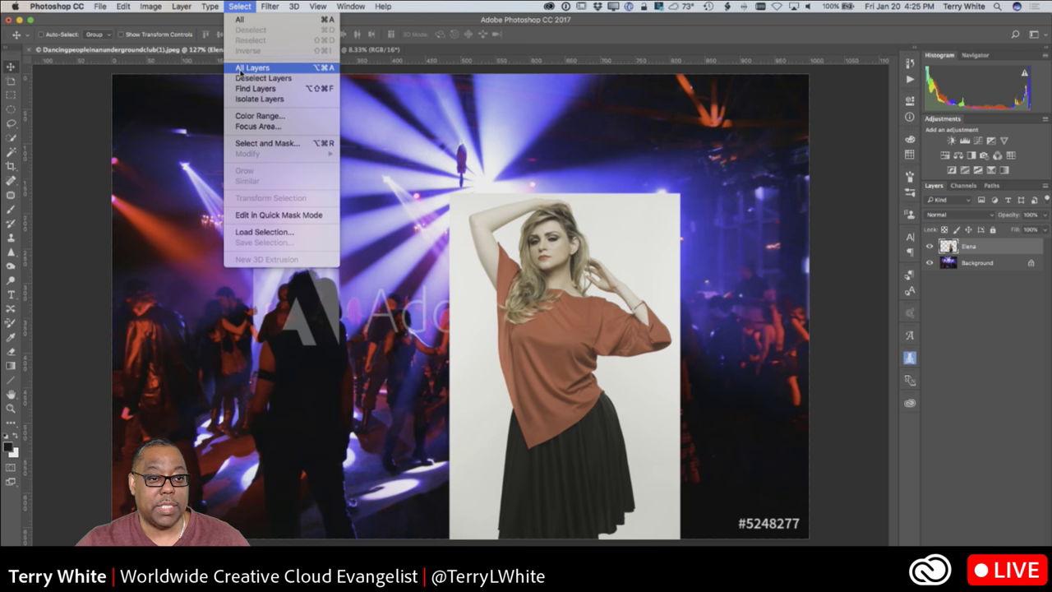
left_click(250, 144)
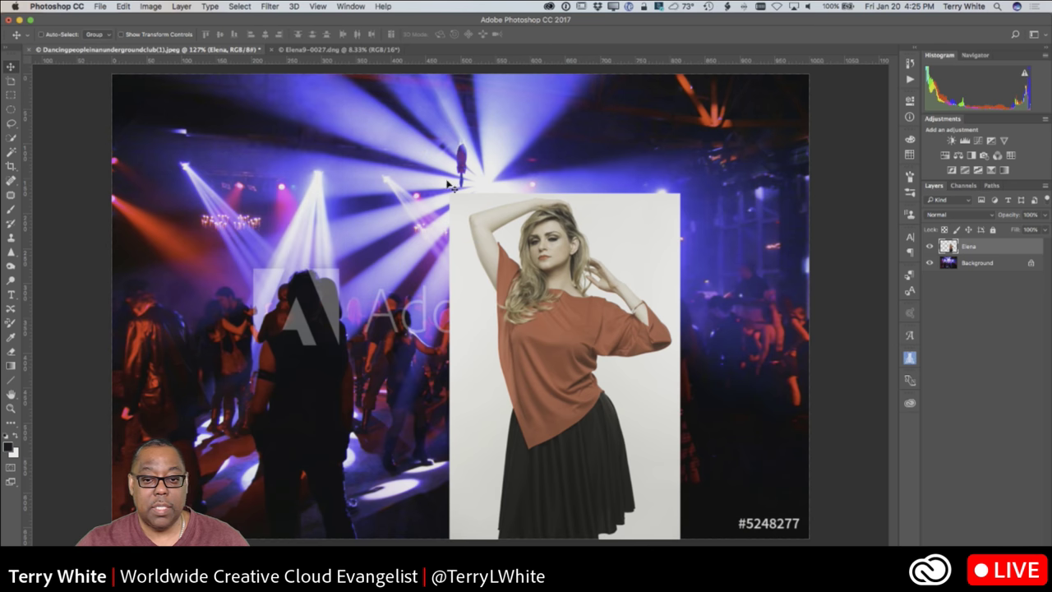
left_click_drag(1022, 141, 951, 139)
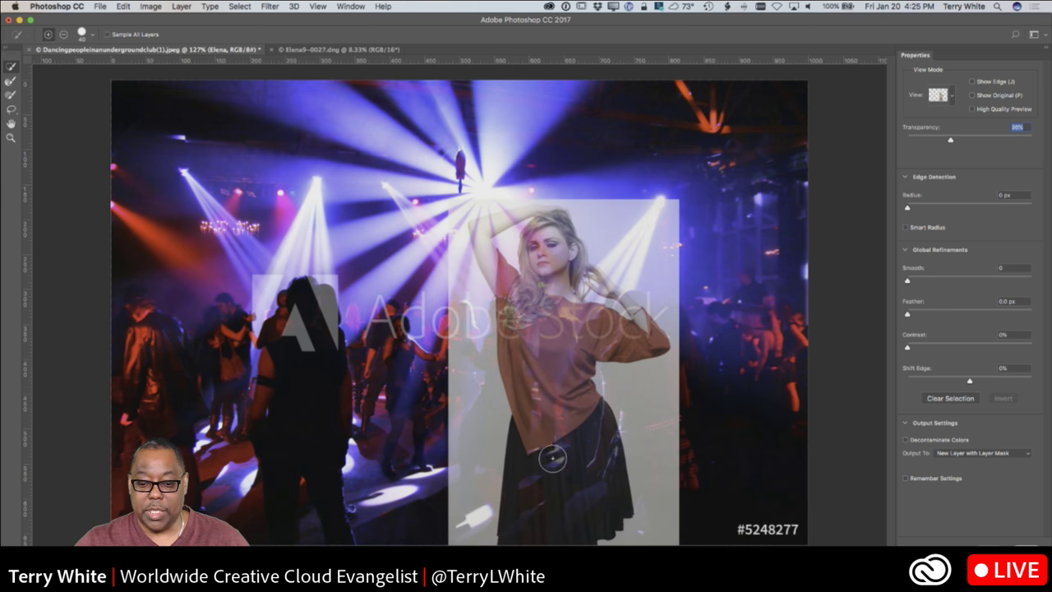
Step: Quick-select the woman's skirt, top, face and hair, and add both arms with the brush reduced to 10 px
left_click_drag(552, 459, 542, 278)
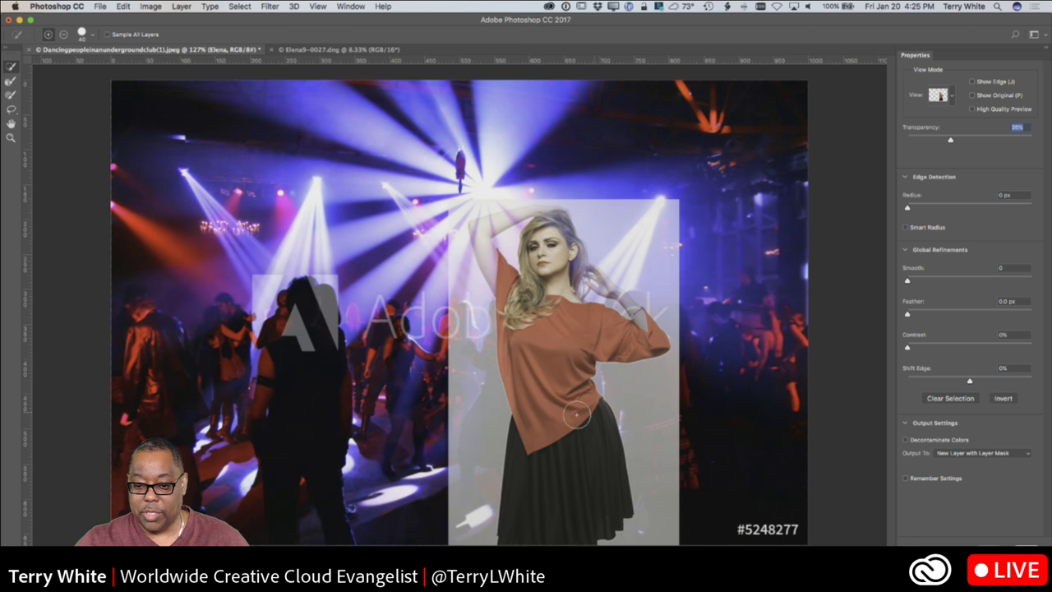
key("bracketleft")
key("bracketleft")
key("bracketleft")
key("bracketleft")
key("bracketleft")
key("bracketleft")
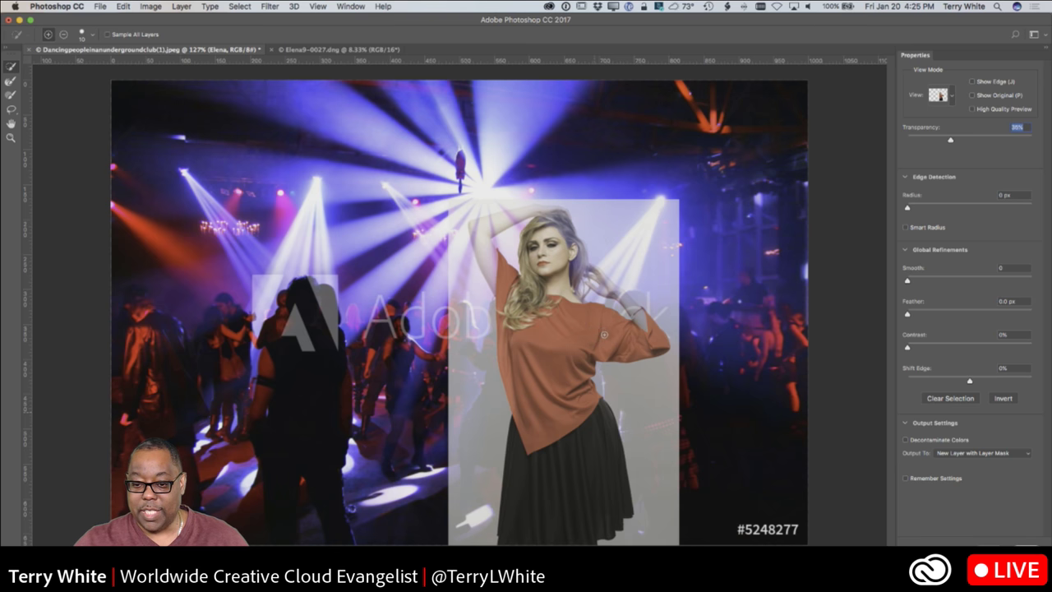
mouse_move(634, 337)
left_mouse_down()
mouse_move(645, 325)
mouse_move(615, 294)
left_mouse_up()
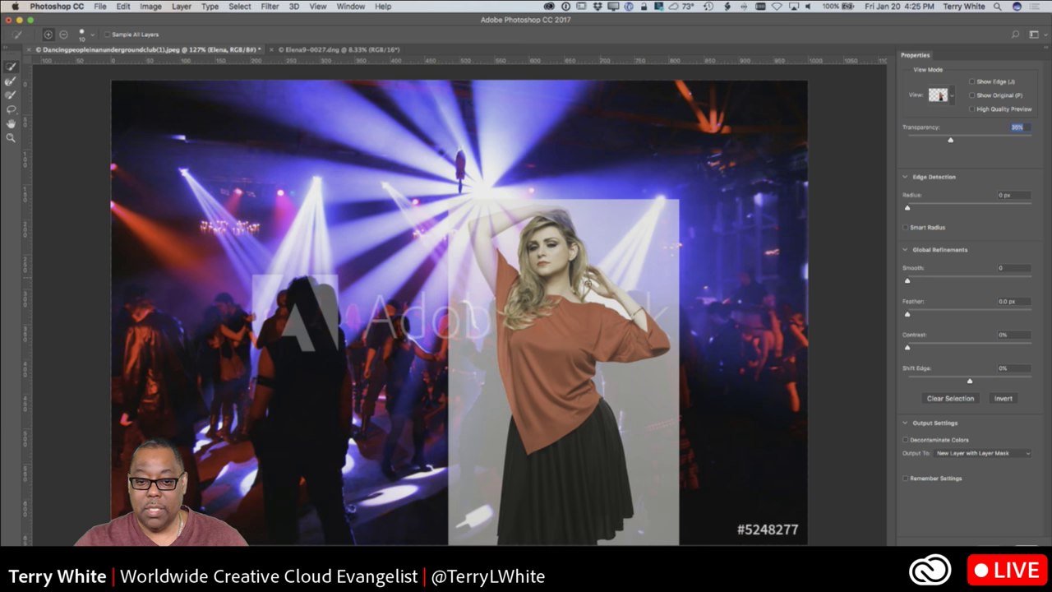
left_click_drag(496, 276, 481, 245)
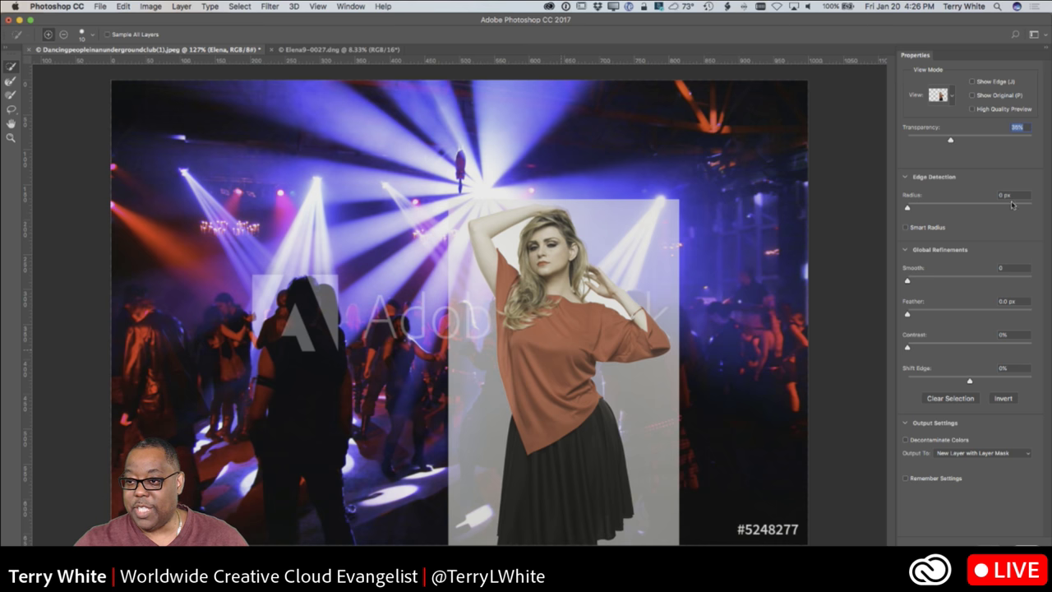
Step: Set the transparency to 92% and subtract the background gaps inside the raised arm and around the other hand's fingers from the selection
left_click_drag(952, 141, 1022, 141)
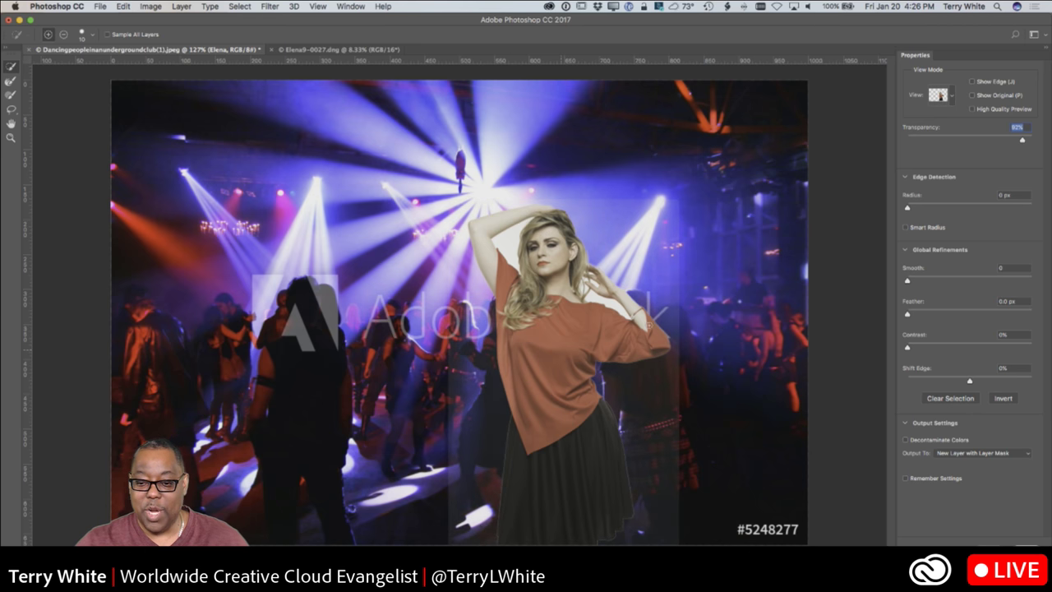
key("alt")
left_click(508, 244)
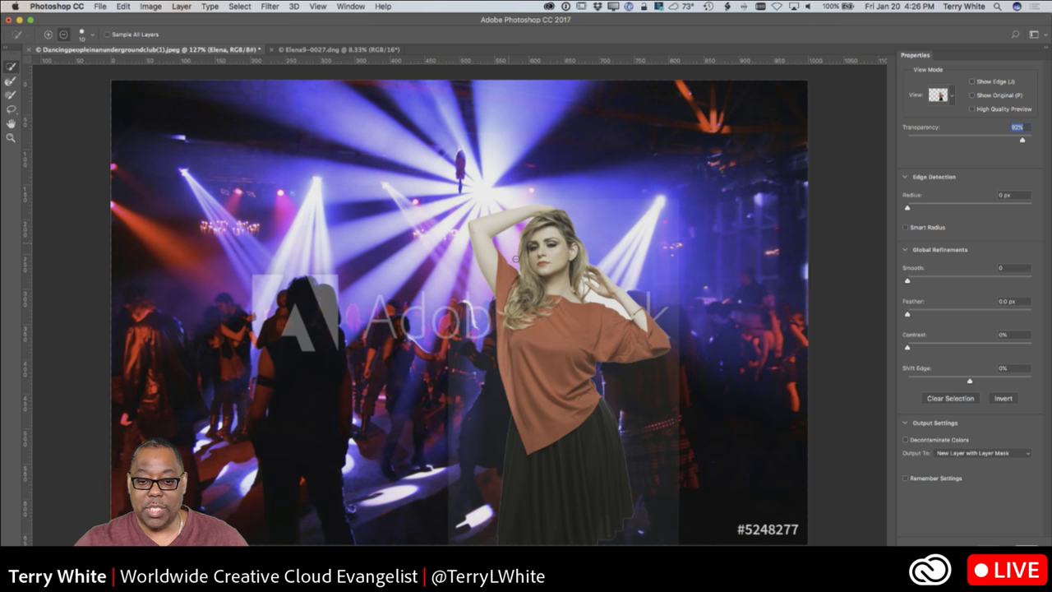
mouse_move(598, 297)
left_mouse_down()
mouse_move(608, 306)
mouse_move(595, 286)
left_mouse_up()
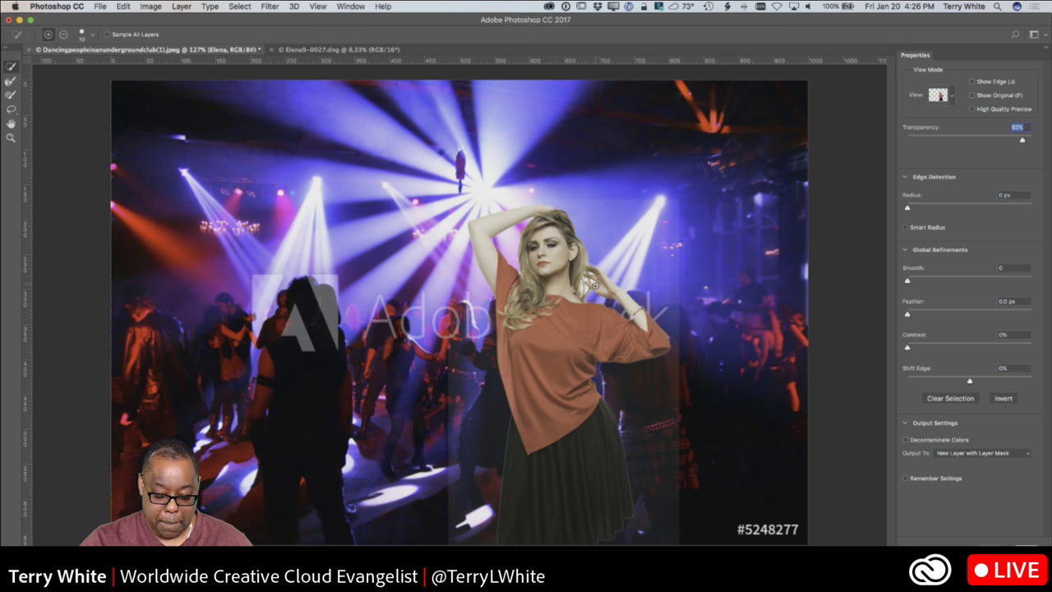
key("super+plus")
key("super+plus")
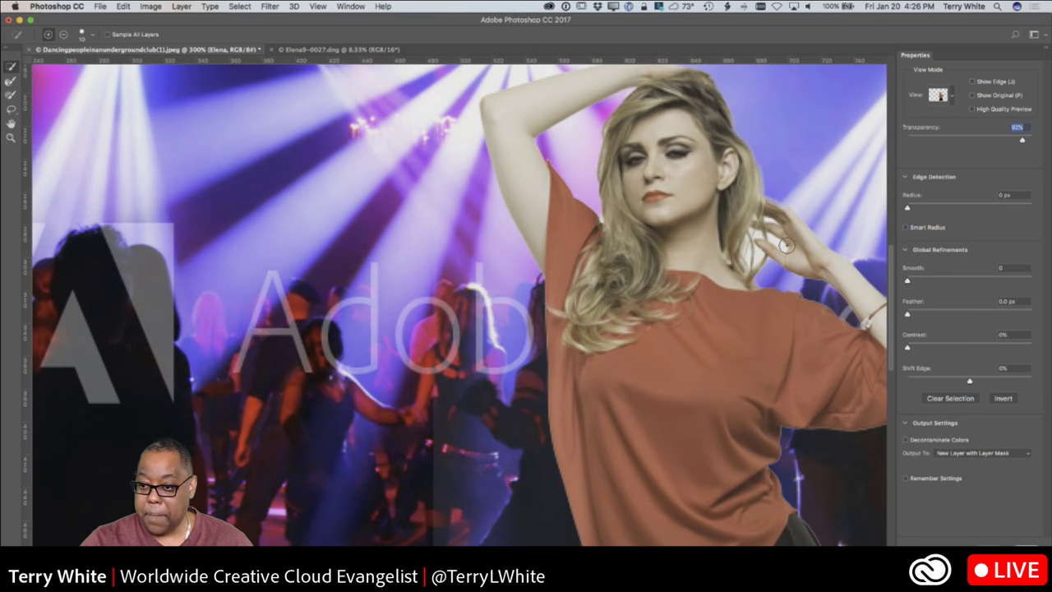
key("bracketleft")
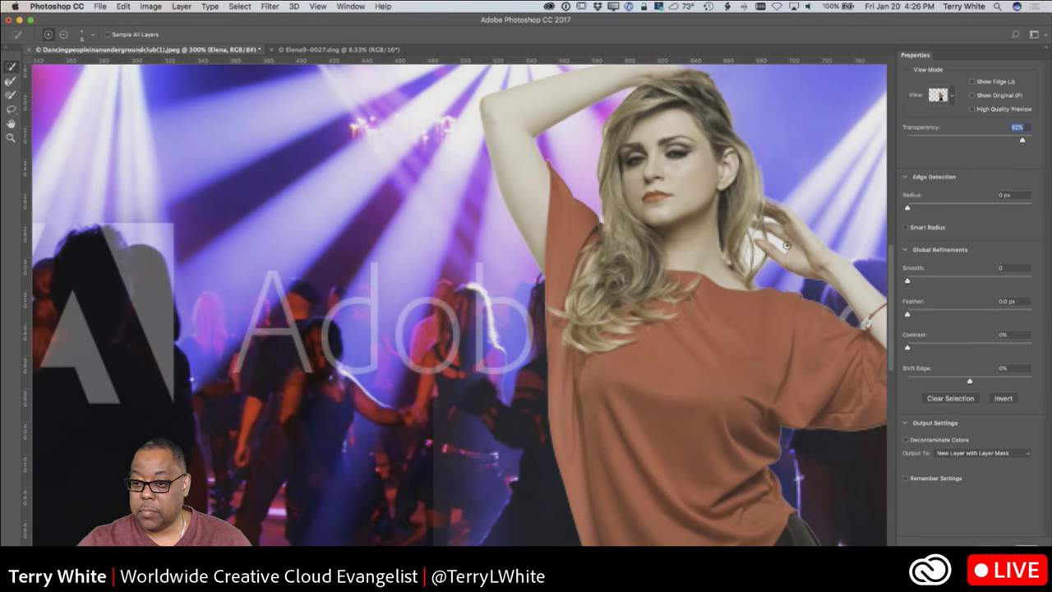
key("alt")
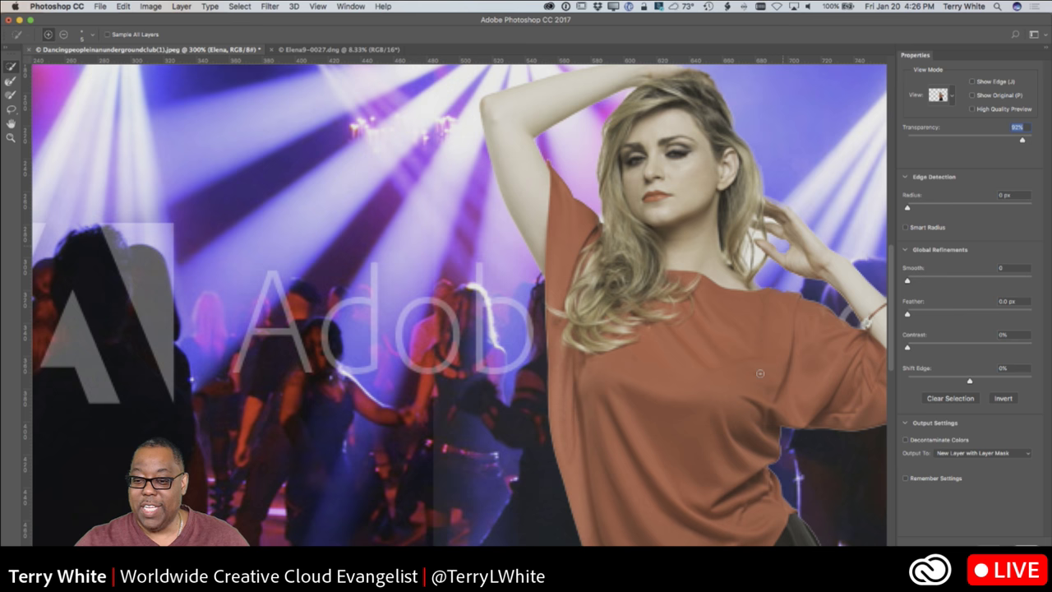
Step: Refine the hair edge beside the woman's hand with the Refine Edge Brush at 20 px
left_click_drag(763, 372, 526, 383)
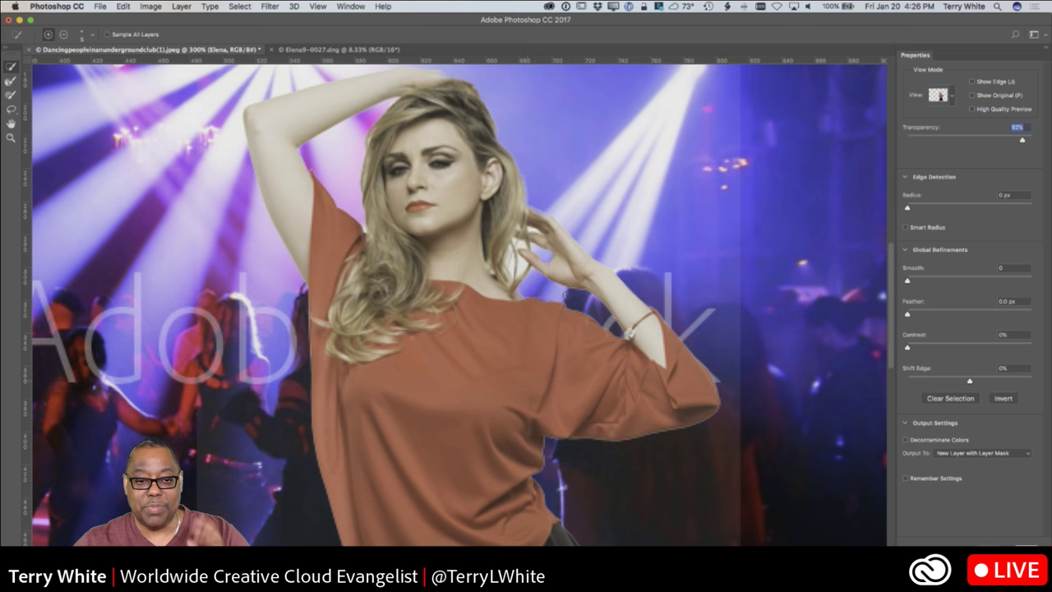
left_click(10, 81)
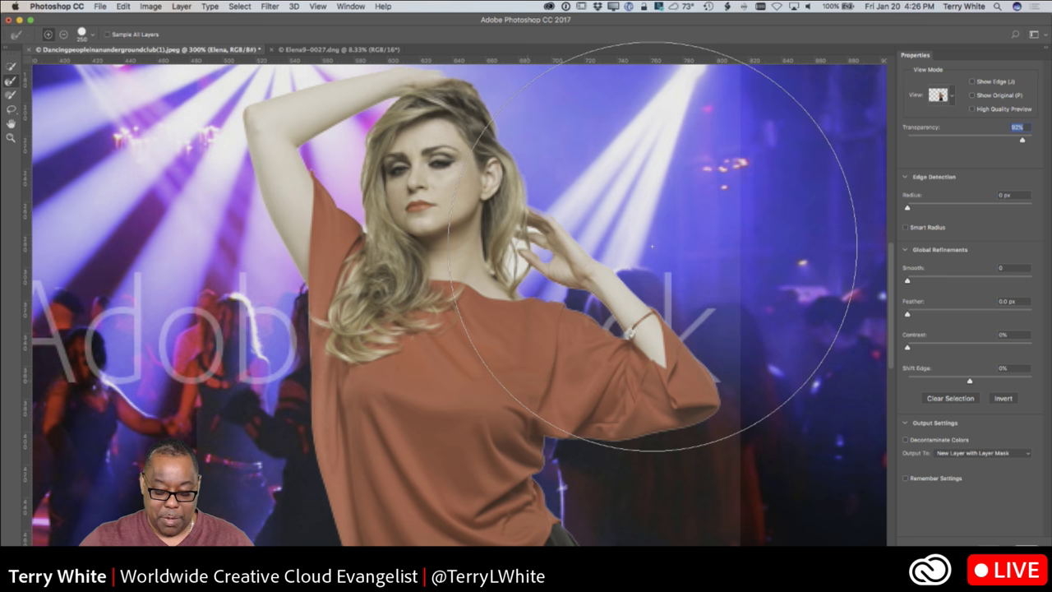
key("bracketleft")
key("bracketleft")
key("bracketleft")
key("bracketleft")
key("bracketleft")
key("bracketleft")
key("bracketleft")
key("bracketleft")
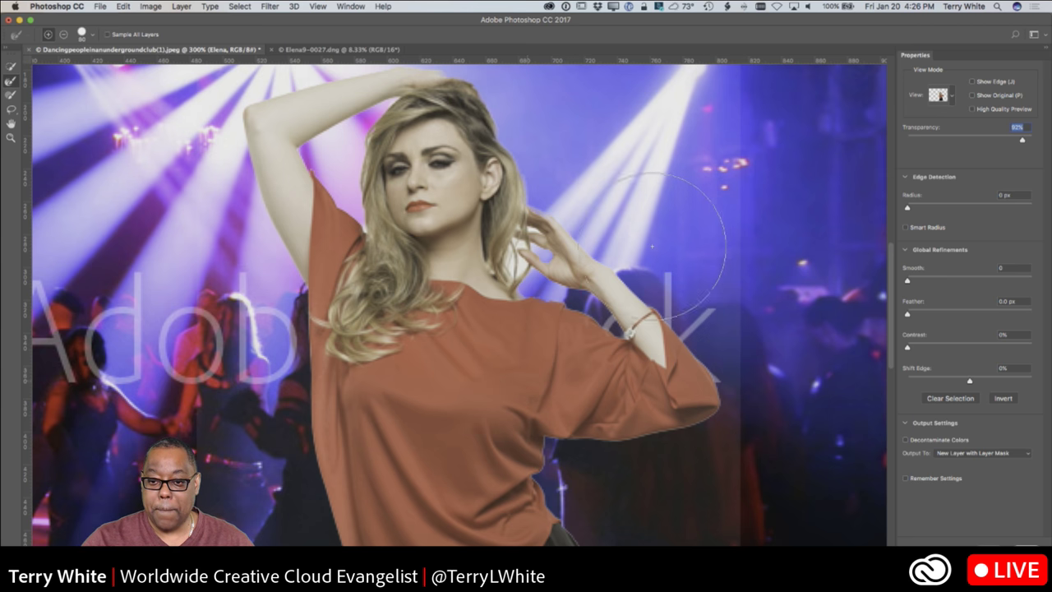
key("bracketleft")
key("bracketleft")
key("bracketleft")
key("bracketleft")
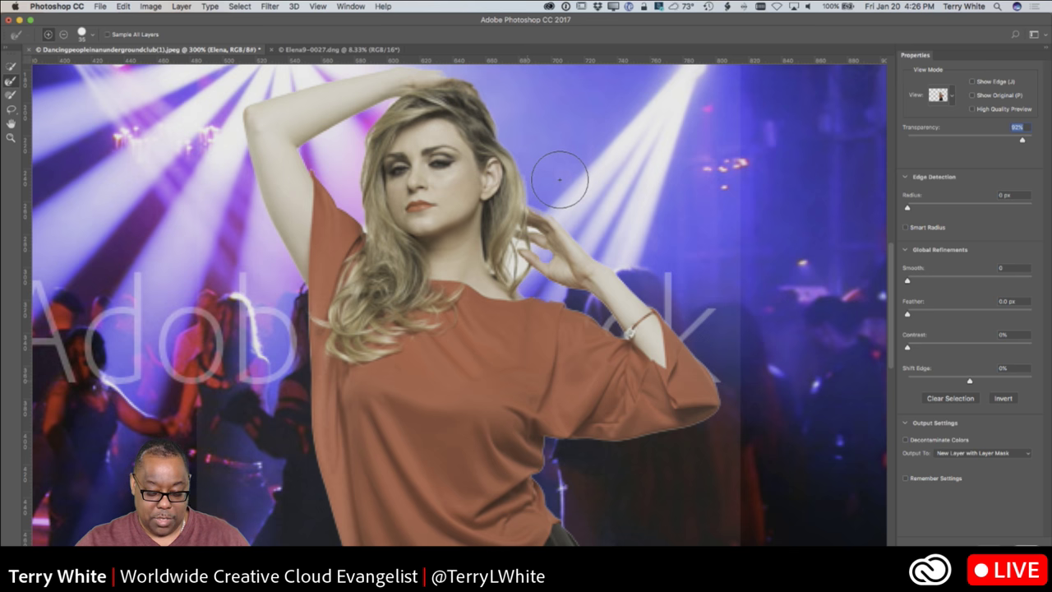
key("bracketleft")
key("bracketleft")
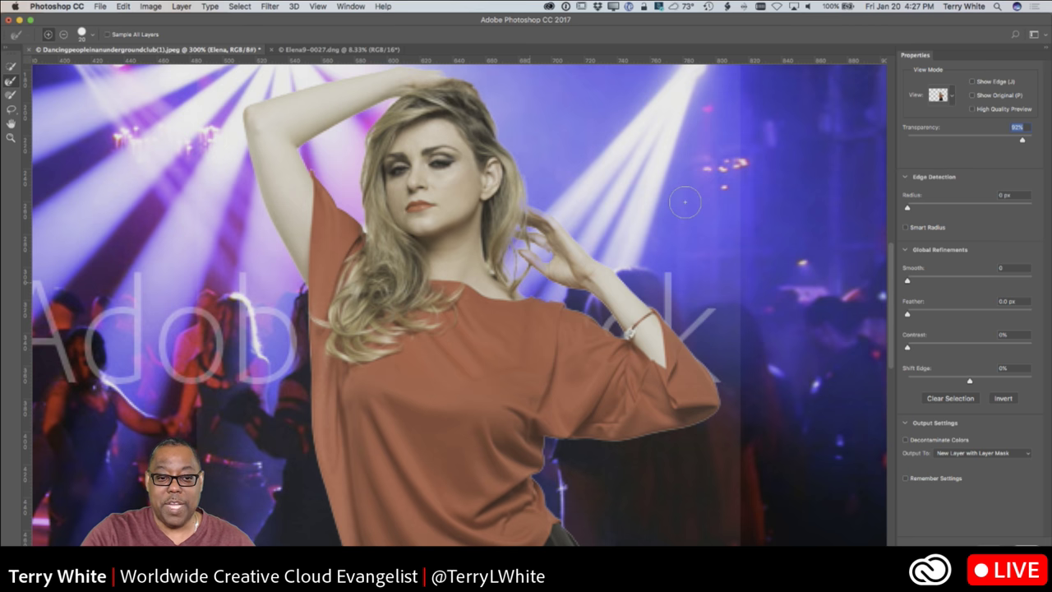
Step: Try edge detection with Smart Radius enabled and a small radius on the cutout
key("super+0")
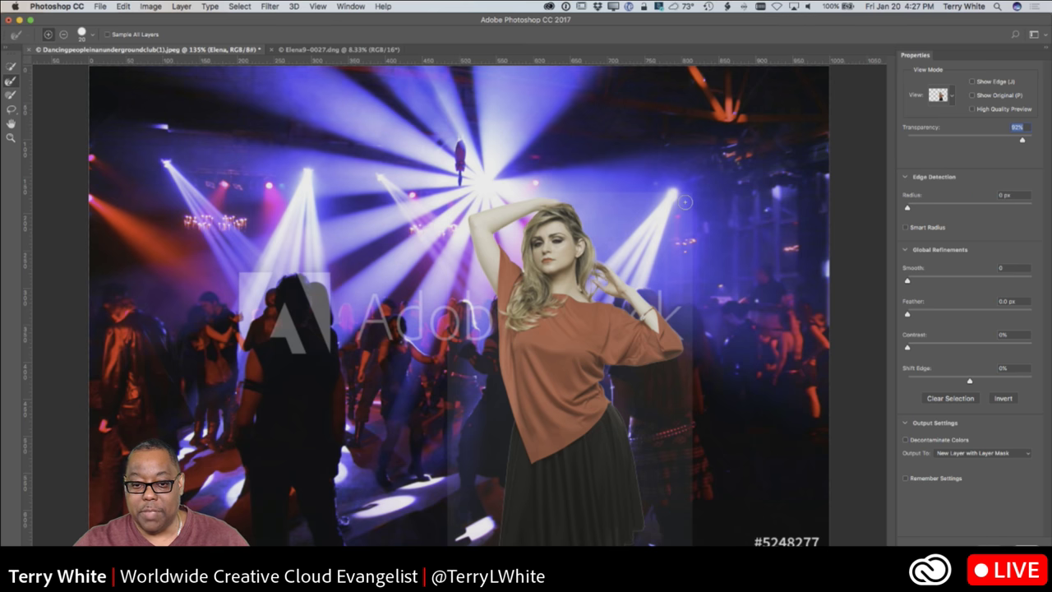
left_click(919, 229)
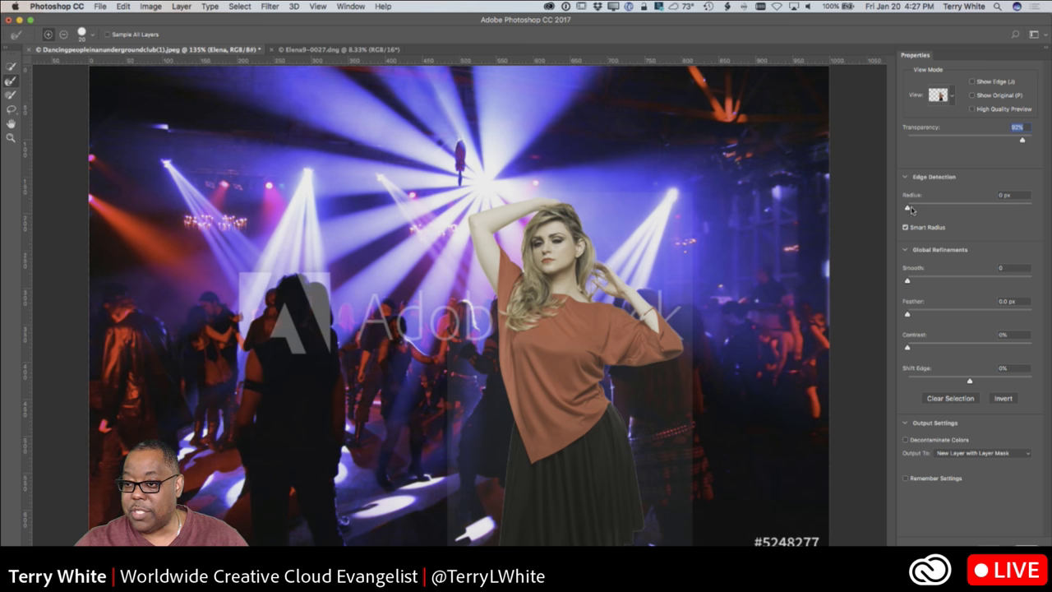
left_click_drag(910, 211, 932, 210)
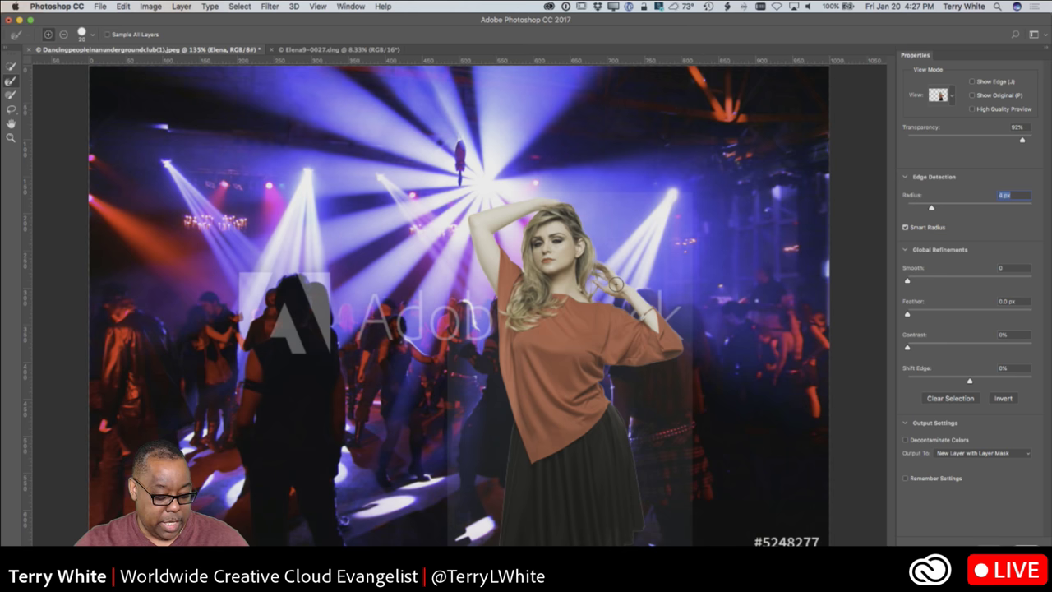
Step: Touch up the selection around the woman's fingers with a 3 px brush, and reset edge detection to a 0 px radius without Smart Radius
key("z")
left_click_drag(600, 264, 633, 273)
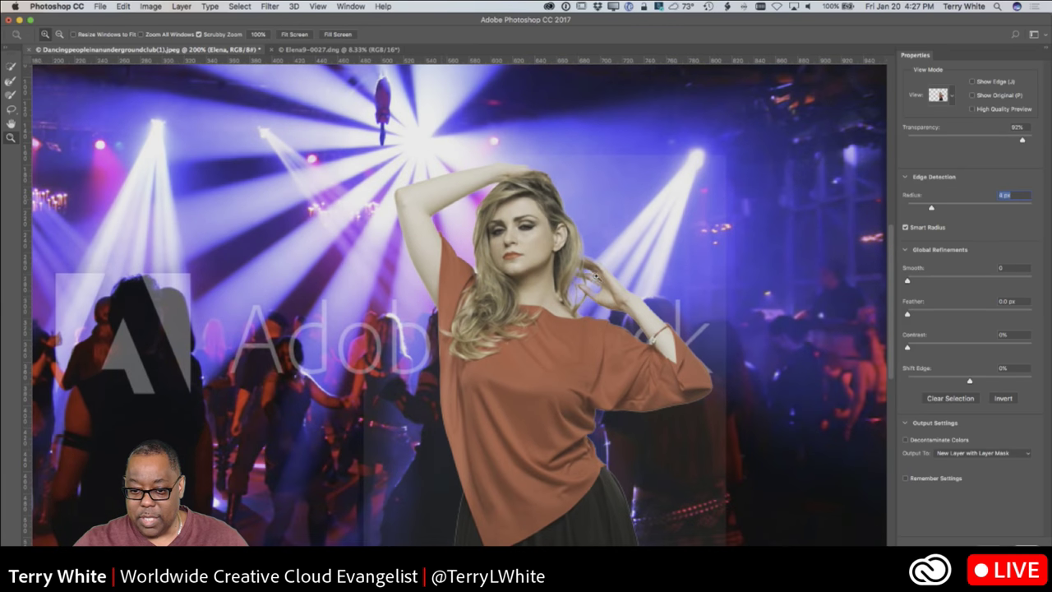
left_click(633, 280)
left_click(634, 302)
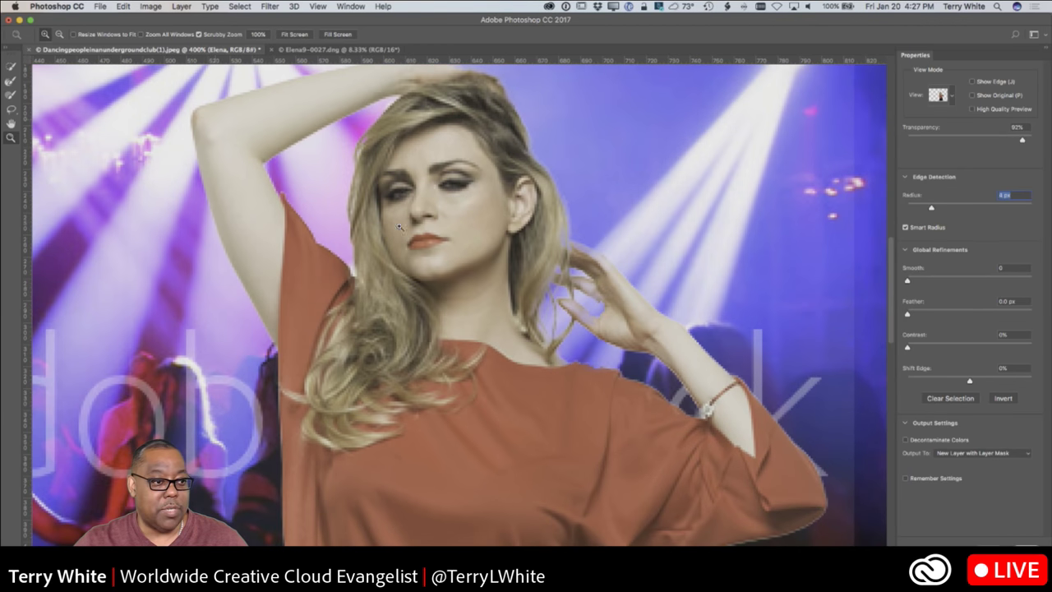
left_click(11, 94)
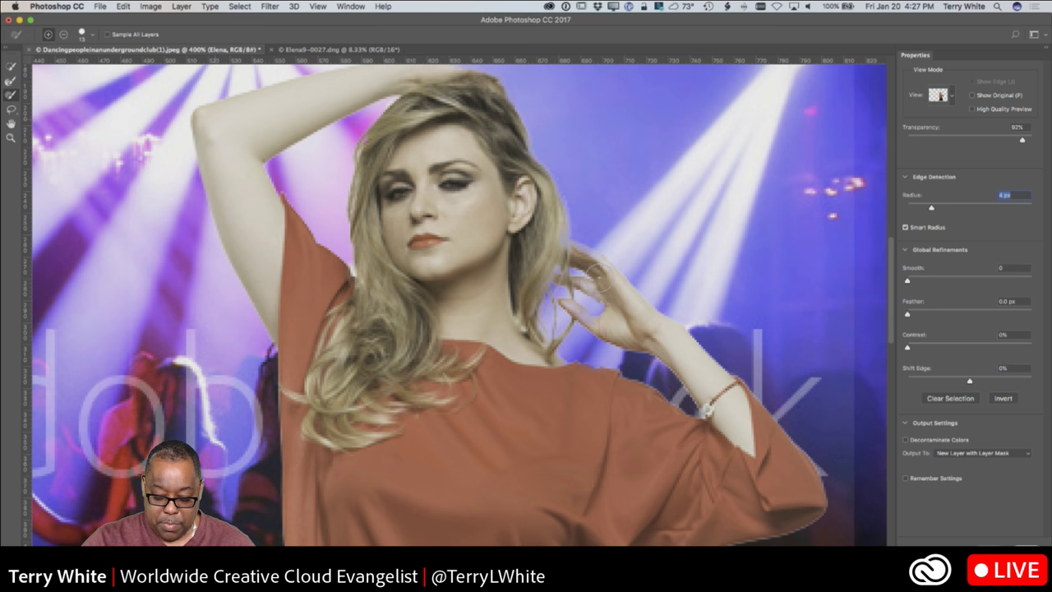
key("bracketright")
key("bracketright")
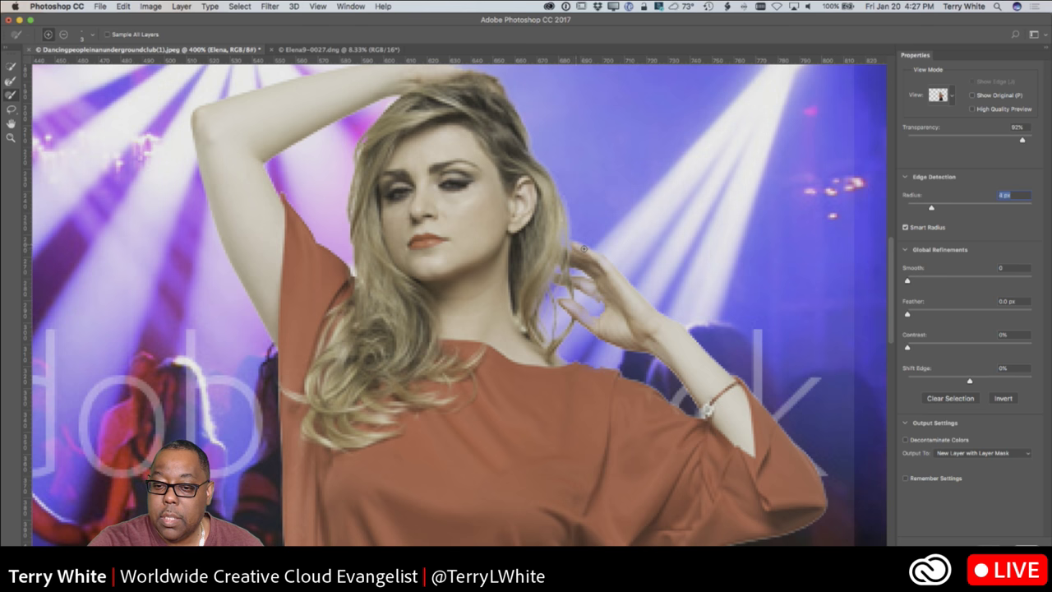
type("0")
key("Return")
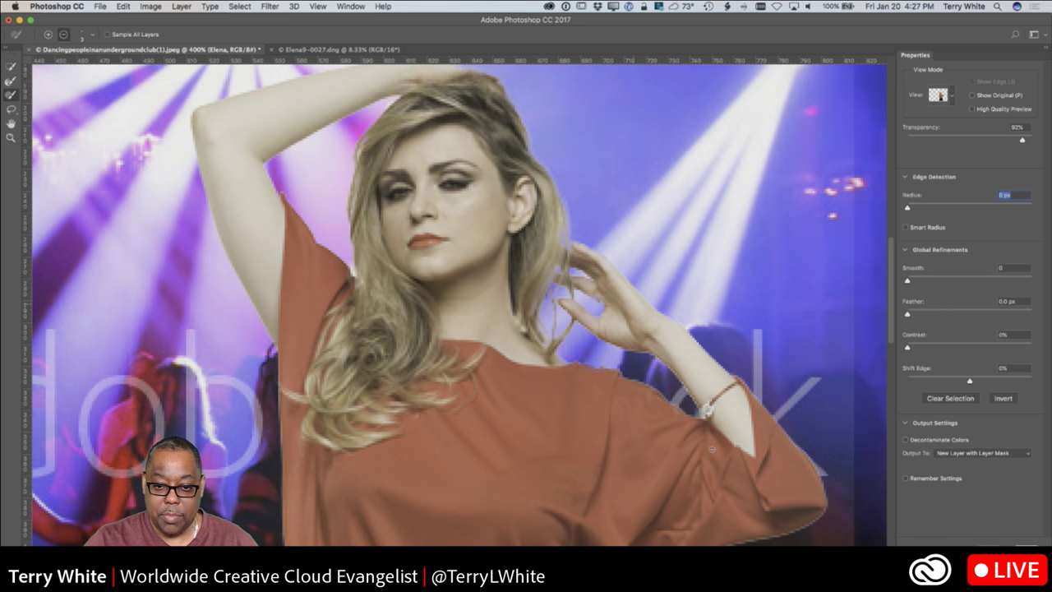
Step: Test an outward edge shift of about +24% on the cutout, and set Shift Edge to about -29%
key("super+0")
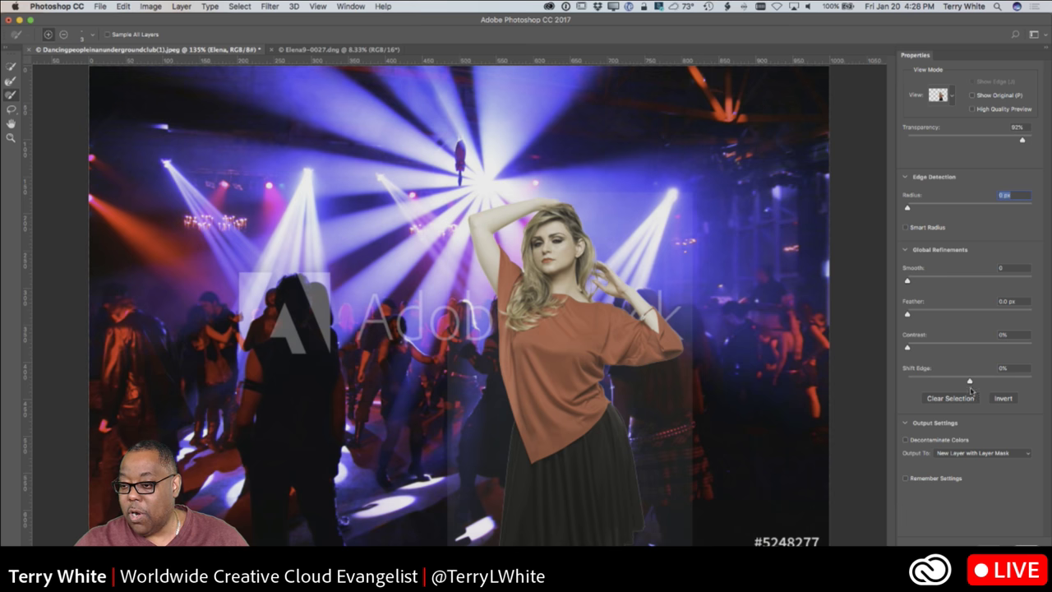
left_click_drag(970, 383, 986, 383)
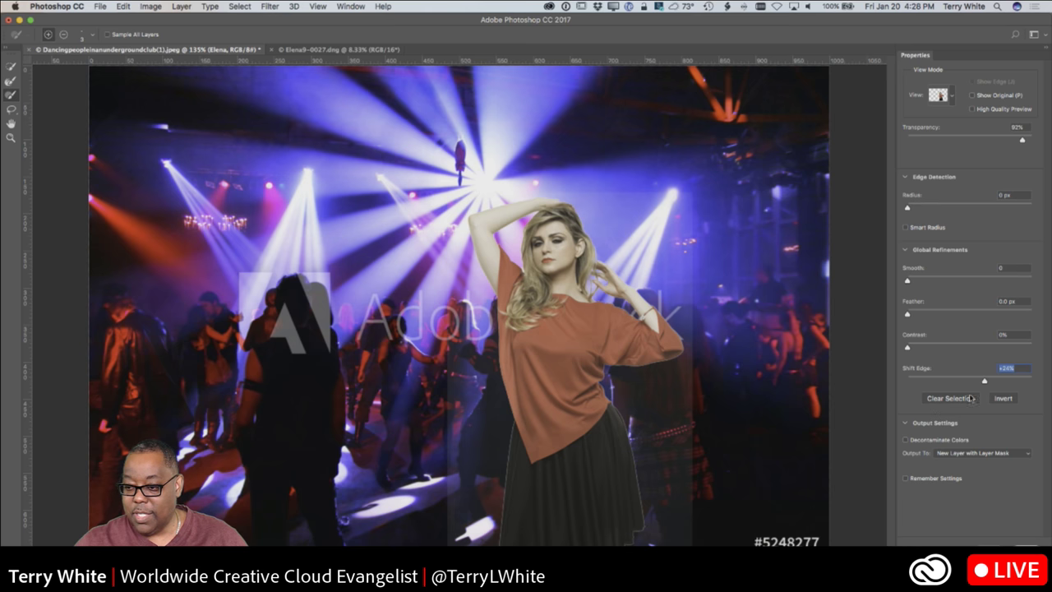
left_click_drag(984, 386, 952, 387)
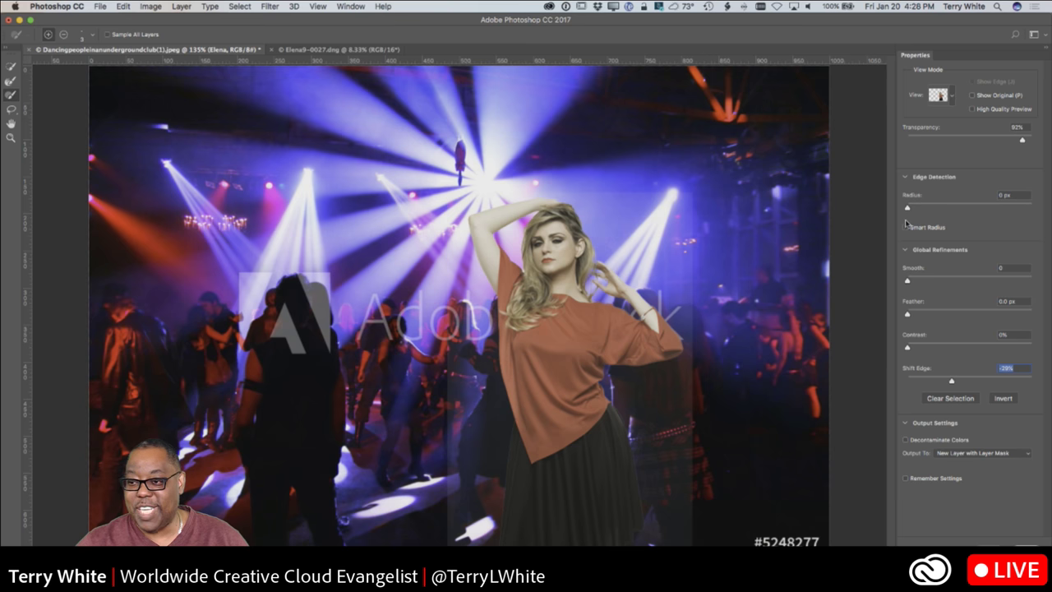
Step: Set the preview transparency to 100% and output the cutout as a new layer with a layer mask
left_click_drag(1024, 139, 1048, 137)
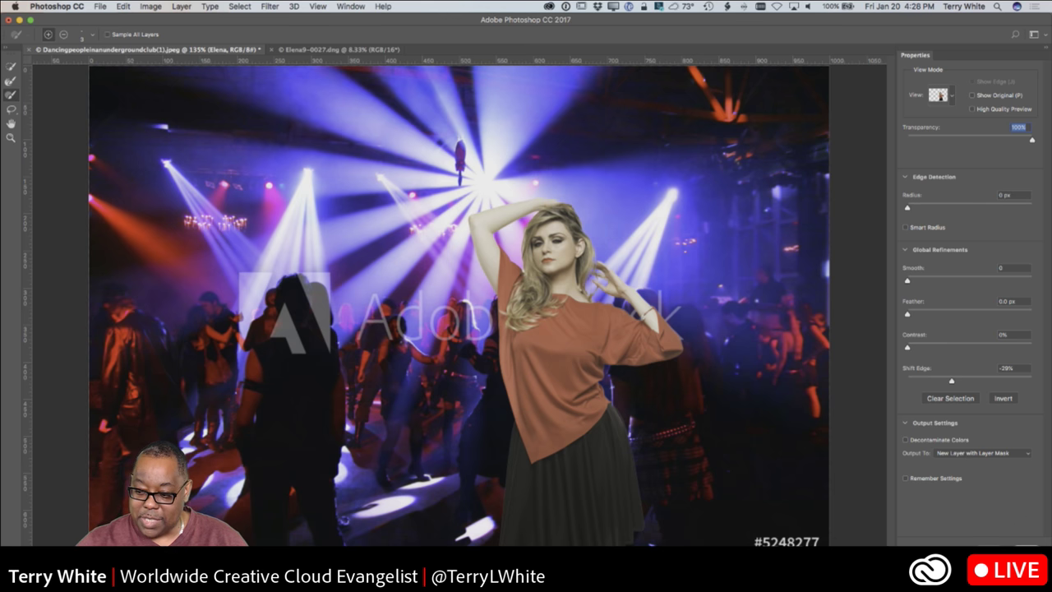
key("Return")
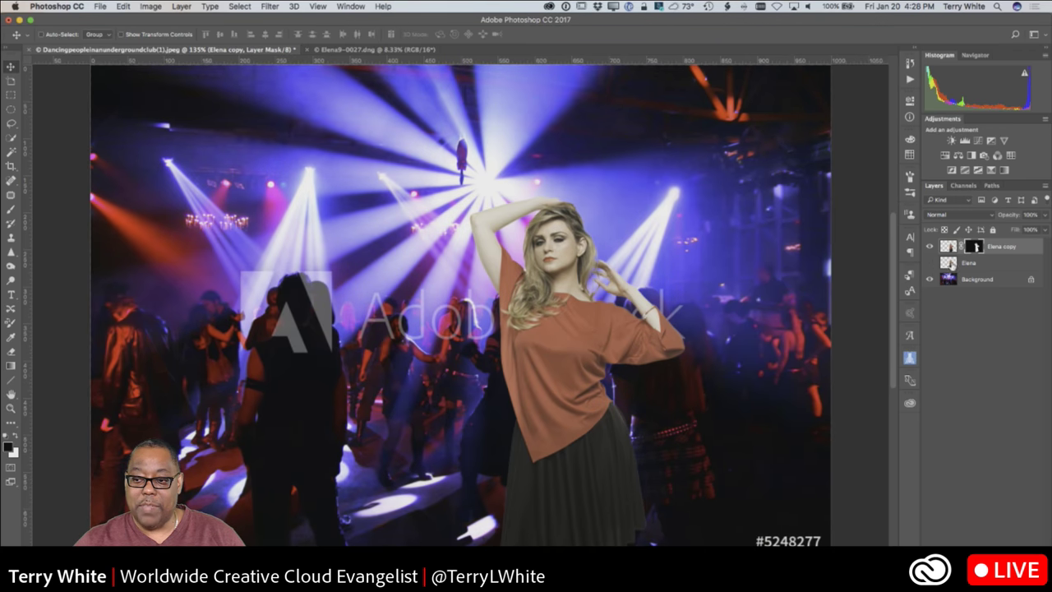
Step: Hide the masked copy and show the original portrait layer for comparison
left_click(929, 246)
left_click(929, 262)
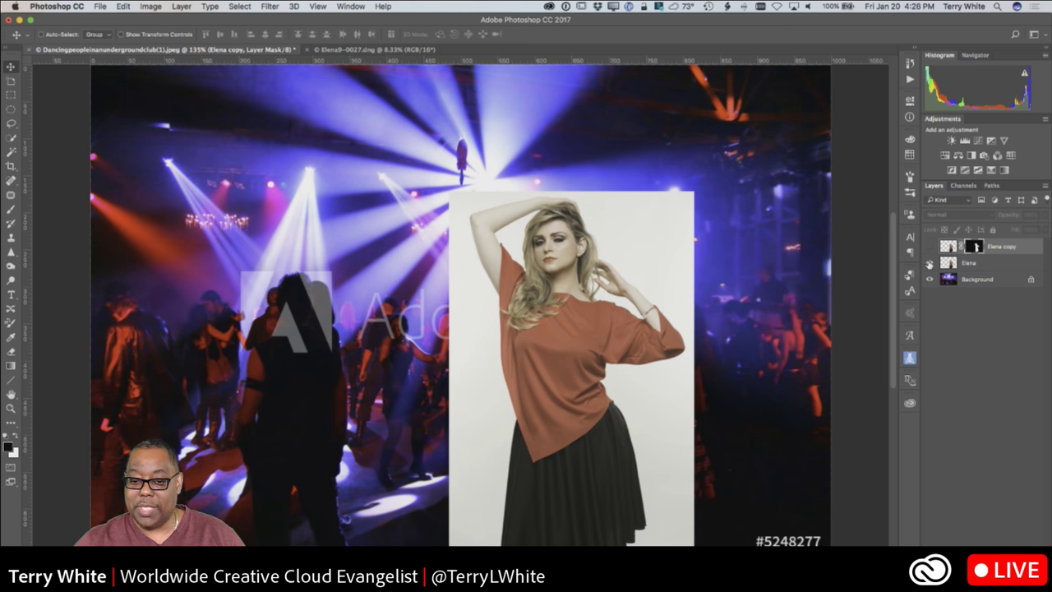
Step: Hide the original portrait layer, show the masked copy again, and save the composite as test.psd
left_click(929, 262)
left_click(929, 246)
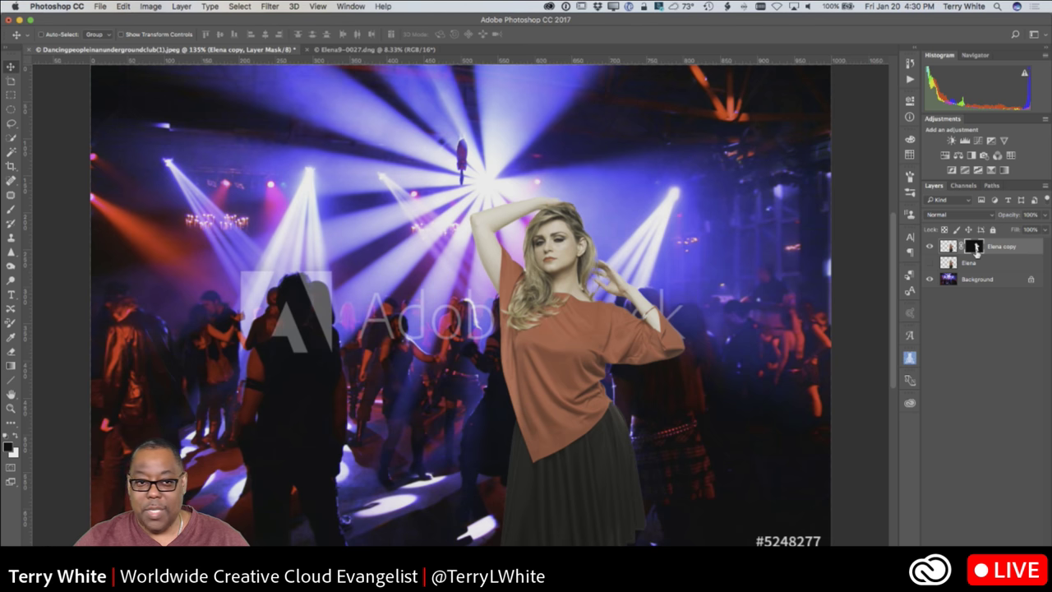
left_click(107, 7)
left_click(120, 123)
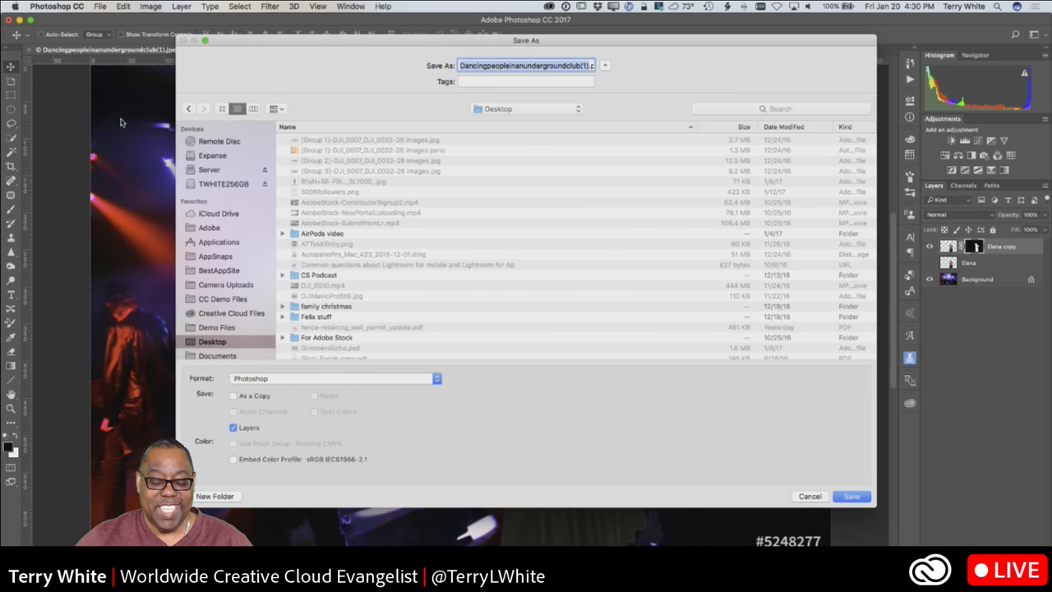
type("test.psd")
key("Return")
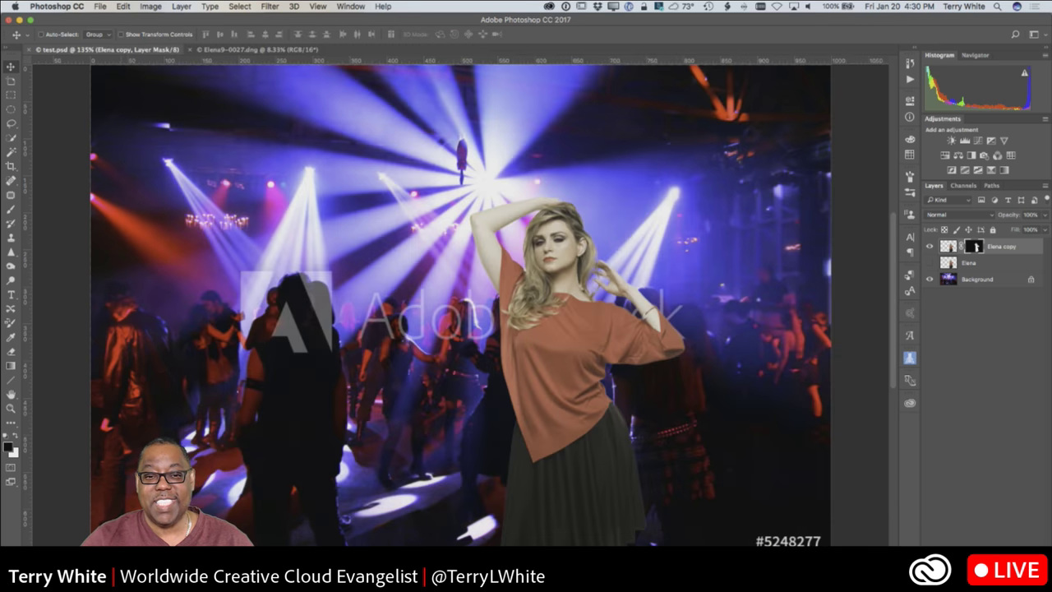
Step: View the masked copy's layer mask on its own, and return to the normal composite view
left_click(975, 251, "alt")
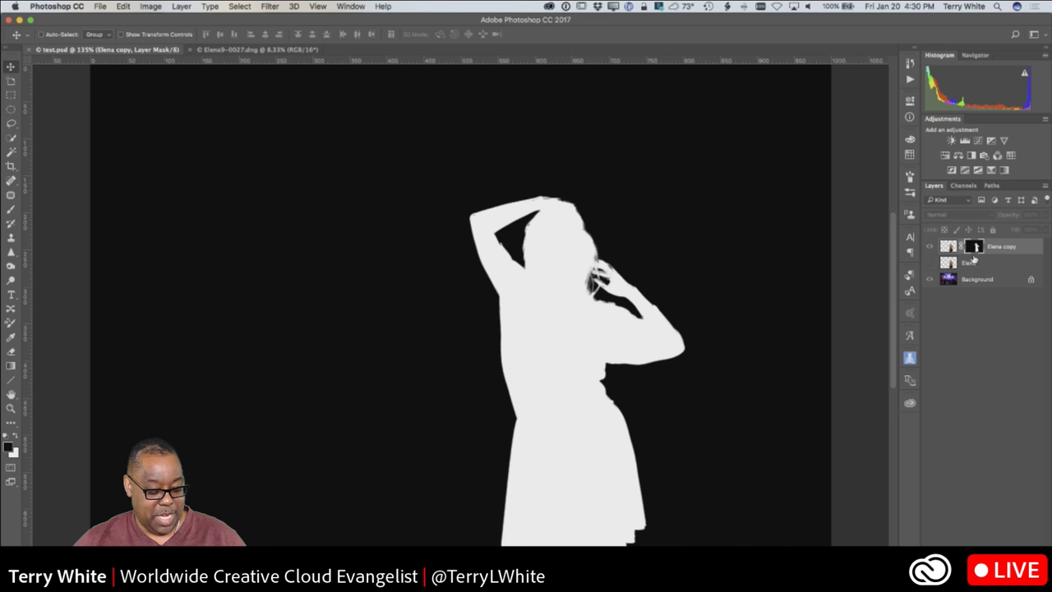
key("super")
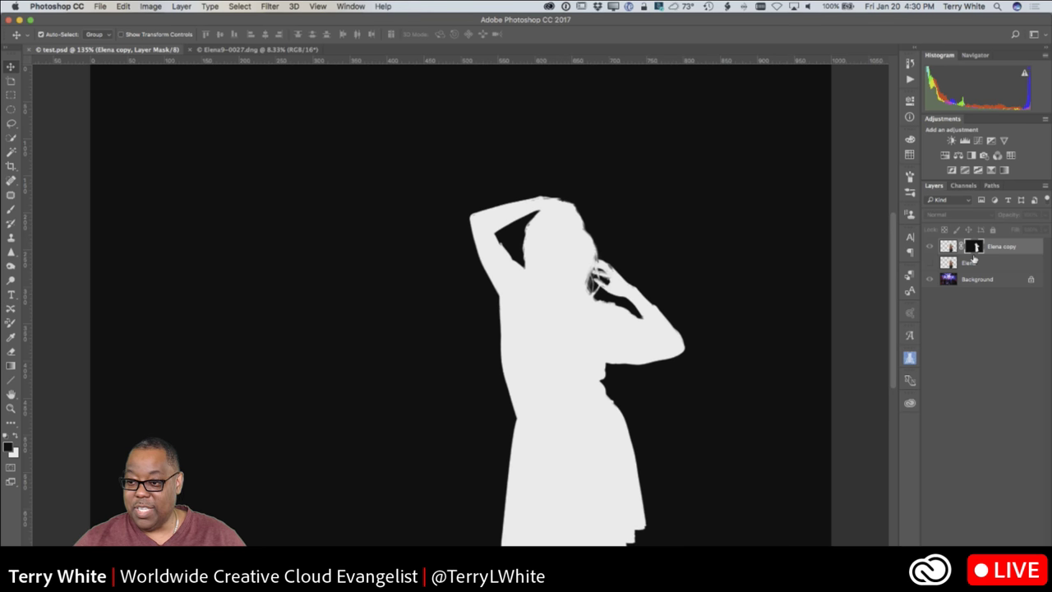
left_click(975, 250, "alt")
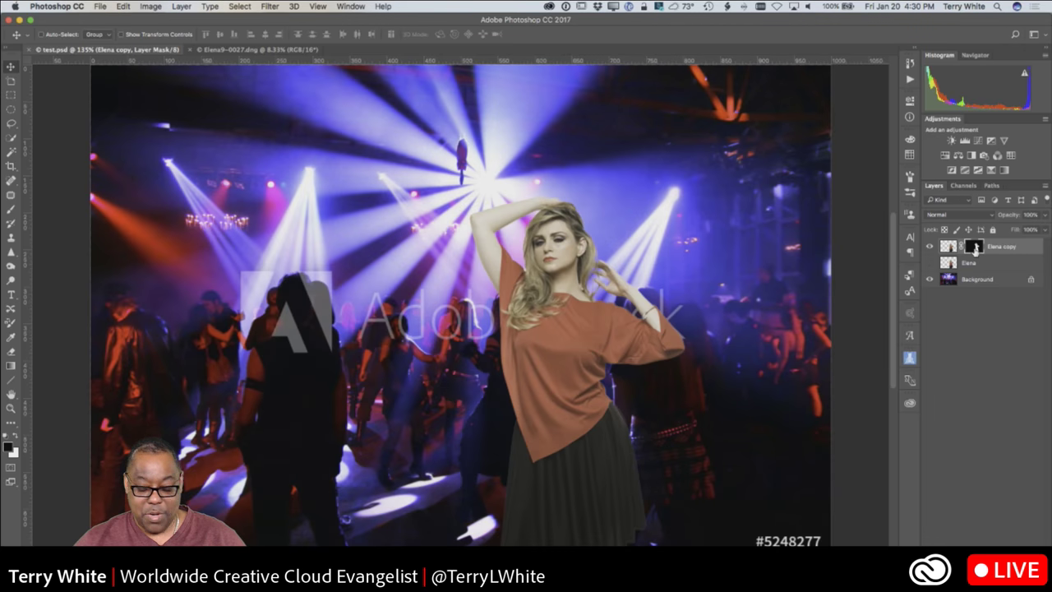
Step: Load the woman's mask as a selection, copy that area of the Background to a new layer, and check it in isolation
left_click(974, 248, "super")
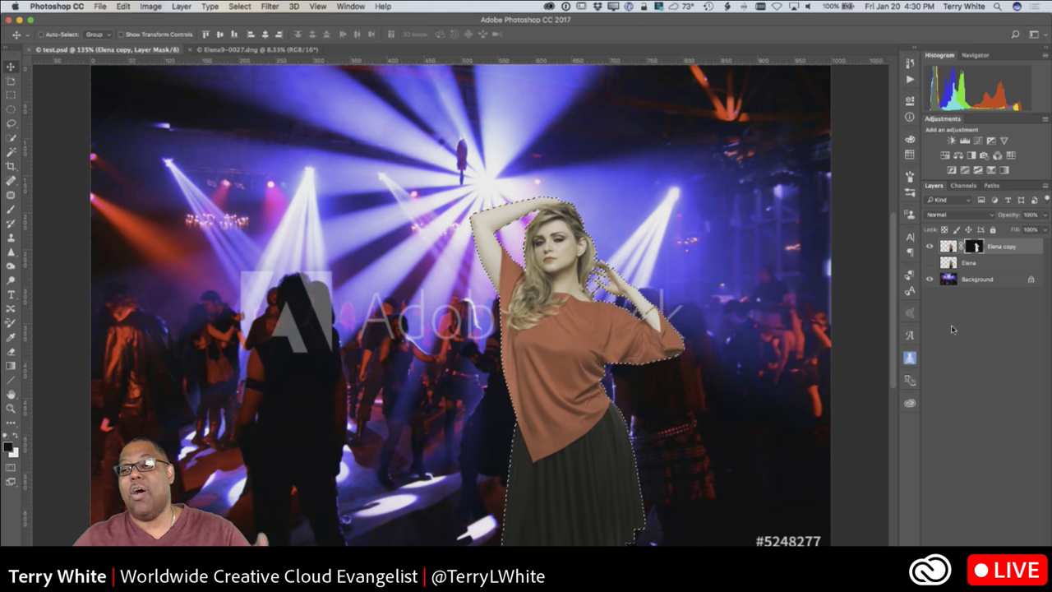
left_click(978, 281)
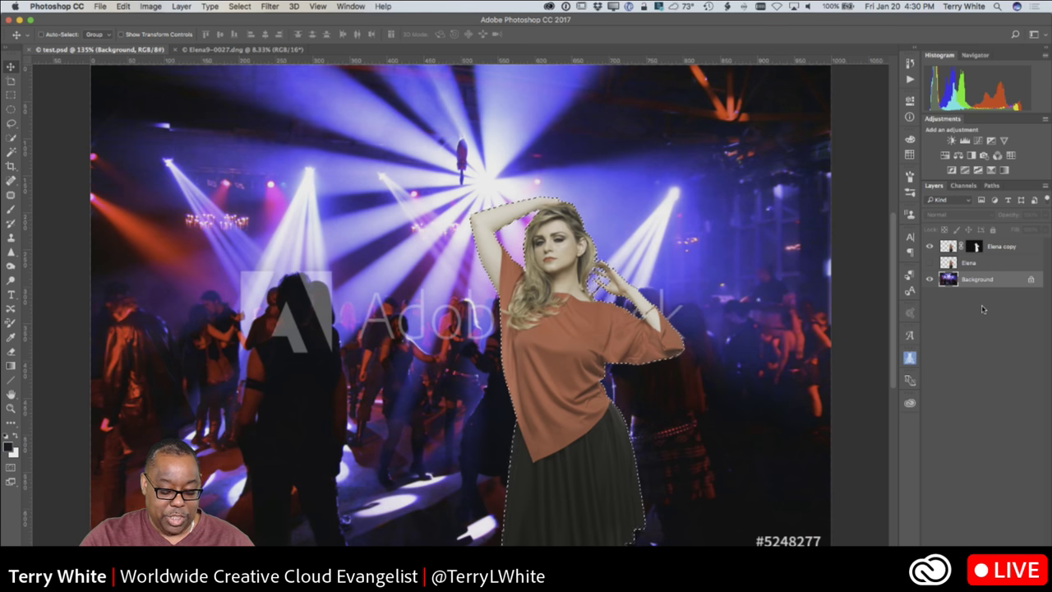
key("super+j")
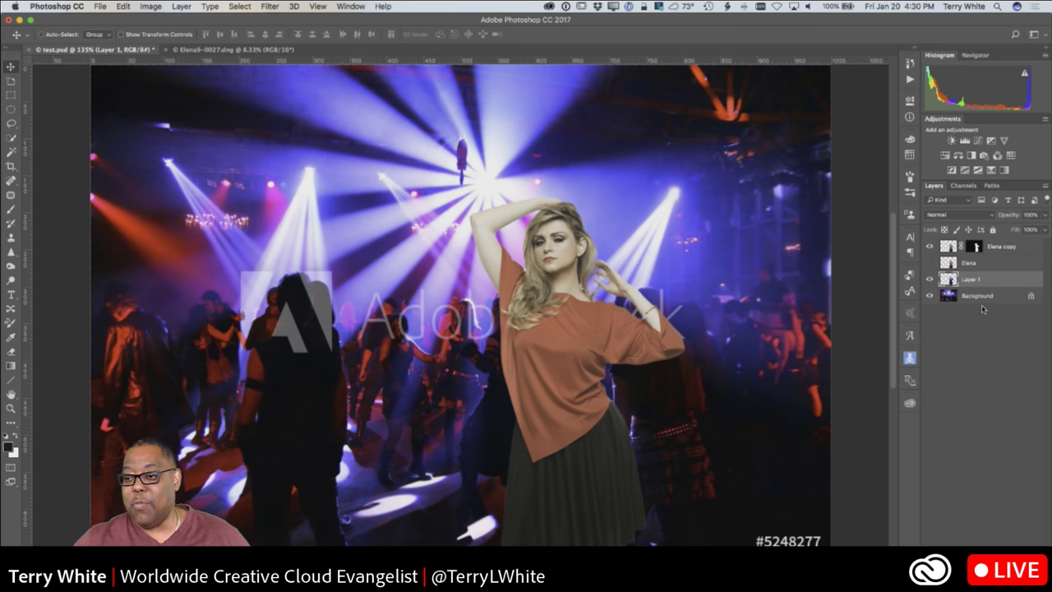
left_click(929, 280, "alt")
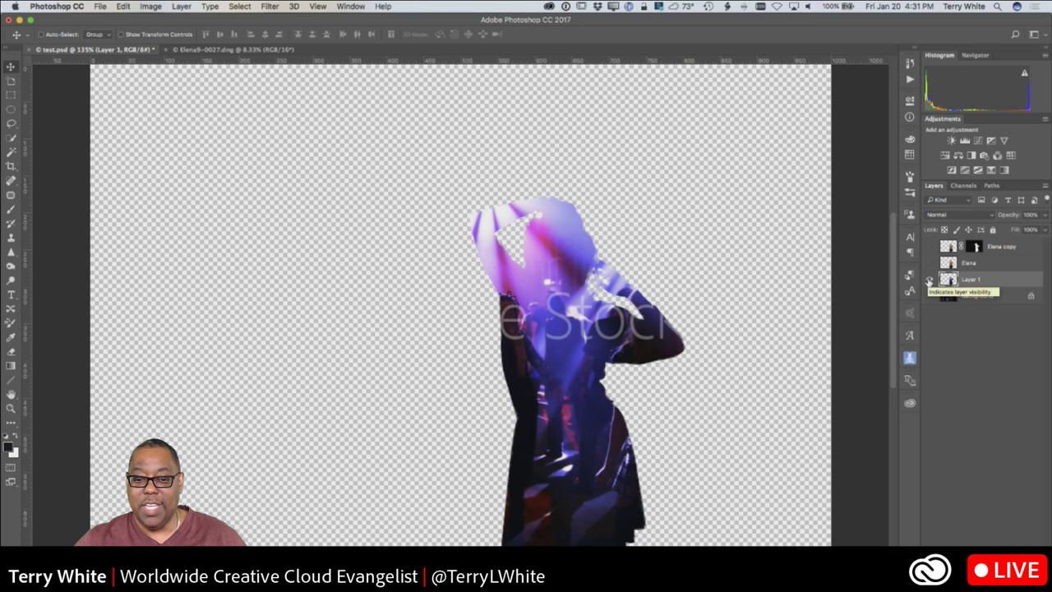
left_click(929, 280, "alt")
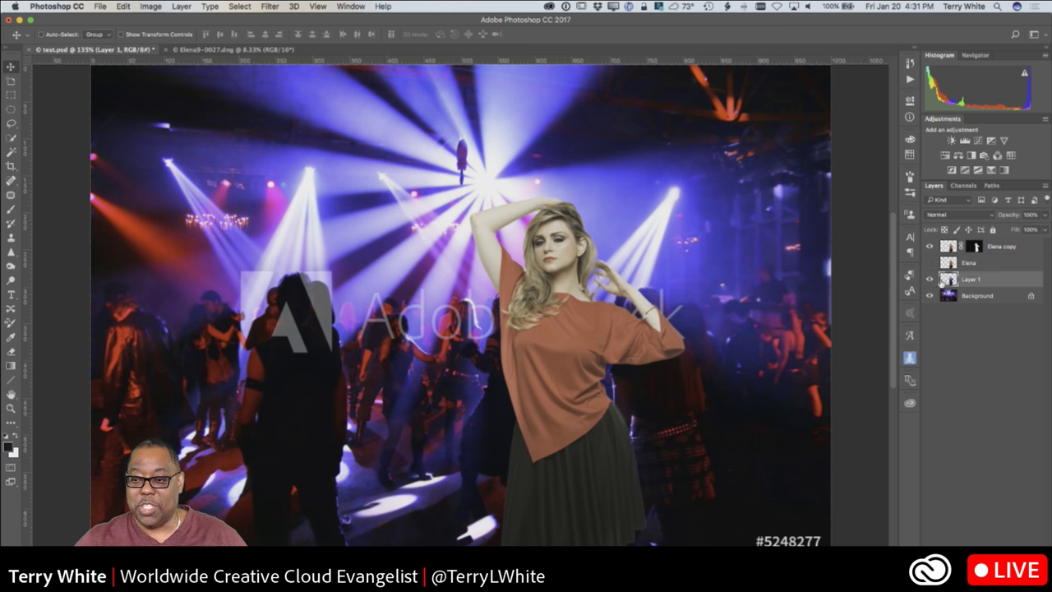
Step: Move the copied background silhouette above the masked portrait, and set it to Color blend mode at 44% opacity
left_click_drag(958, 284, 961, 239)
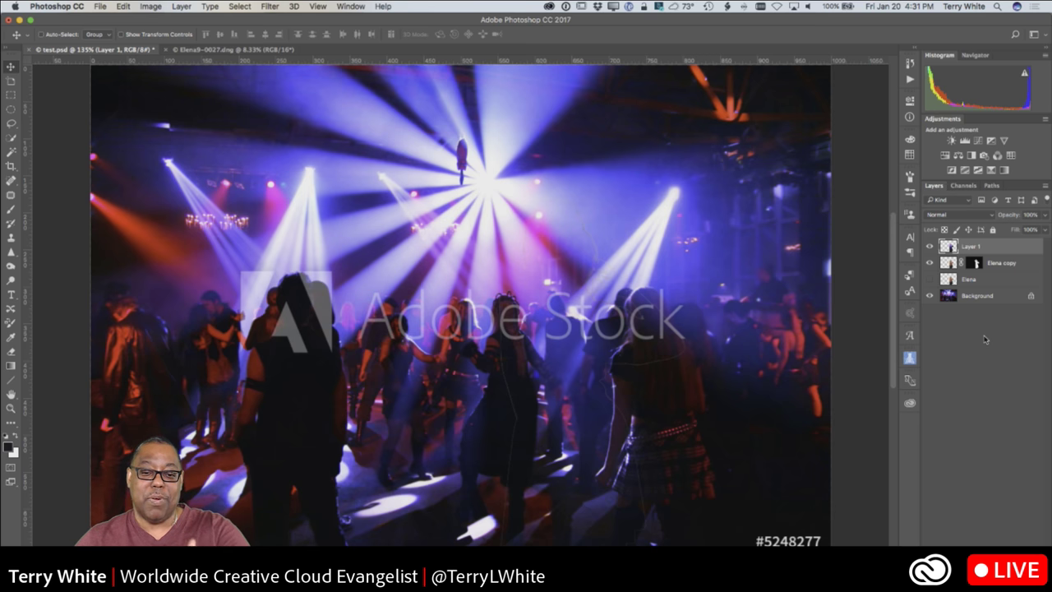
left_click(969, 215)
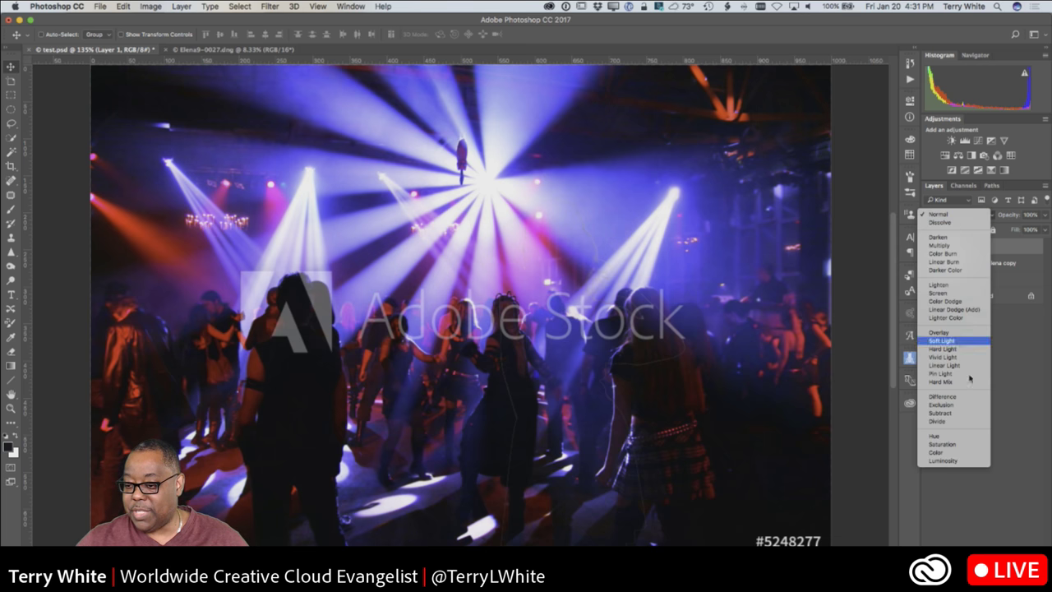
left_click(959, 453)
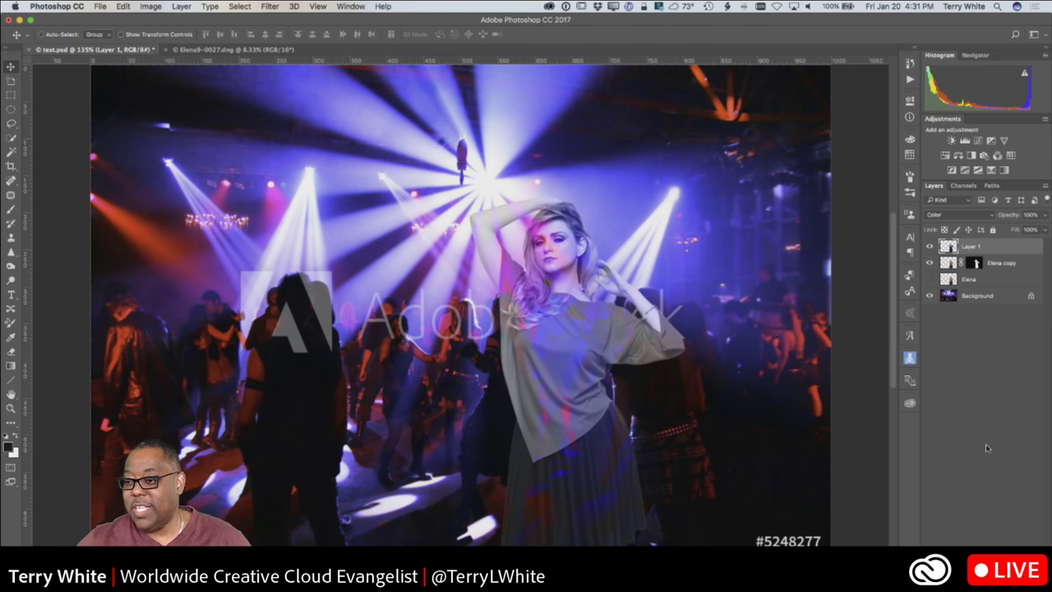
left_click_drag(1009, 216, 993, 223)
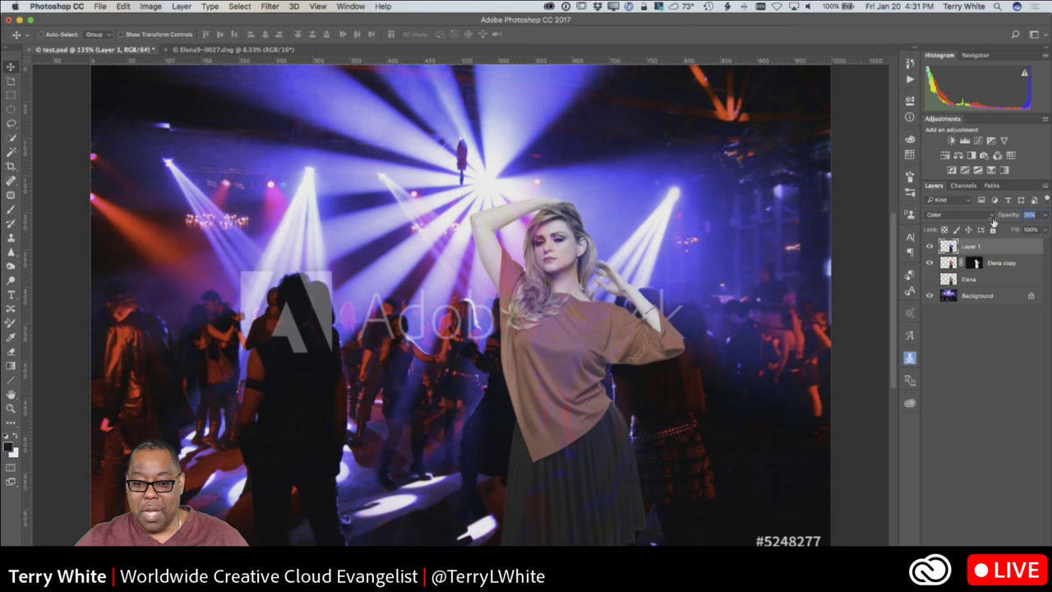
type("44")
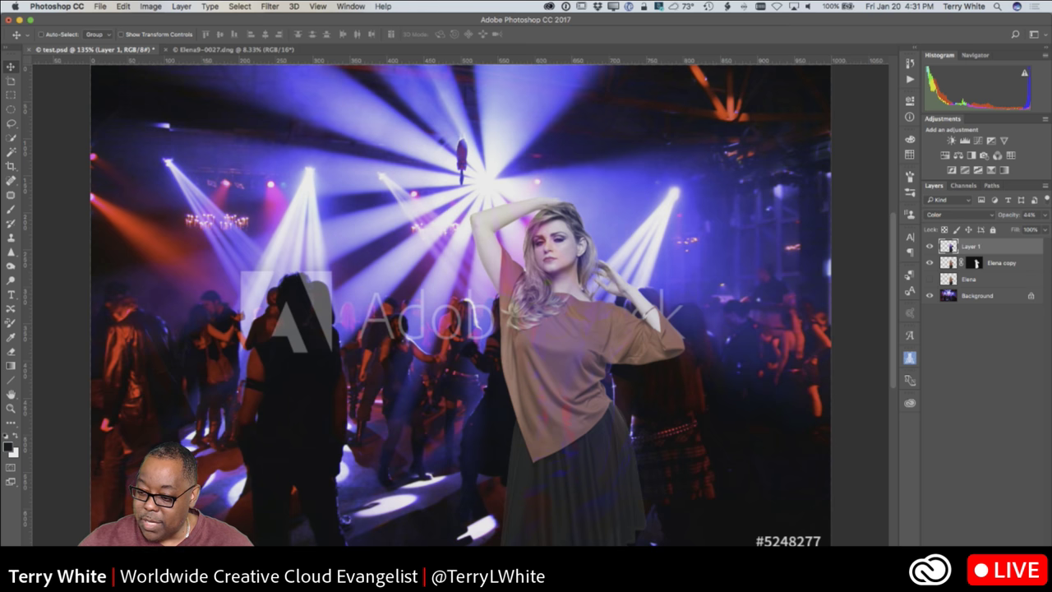
Step: Add a layer mask to the color tint layer and test painting on it with a 15 px brush in black and white
left_click(991, 555)
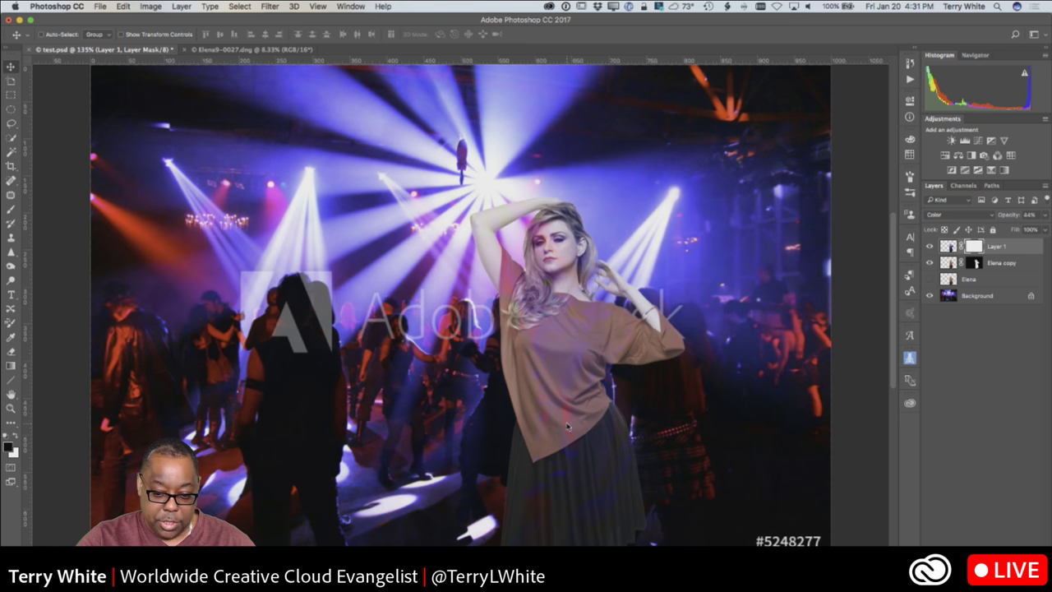
key("b")
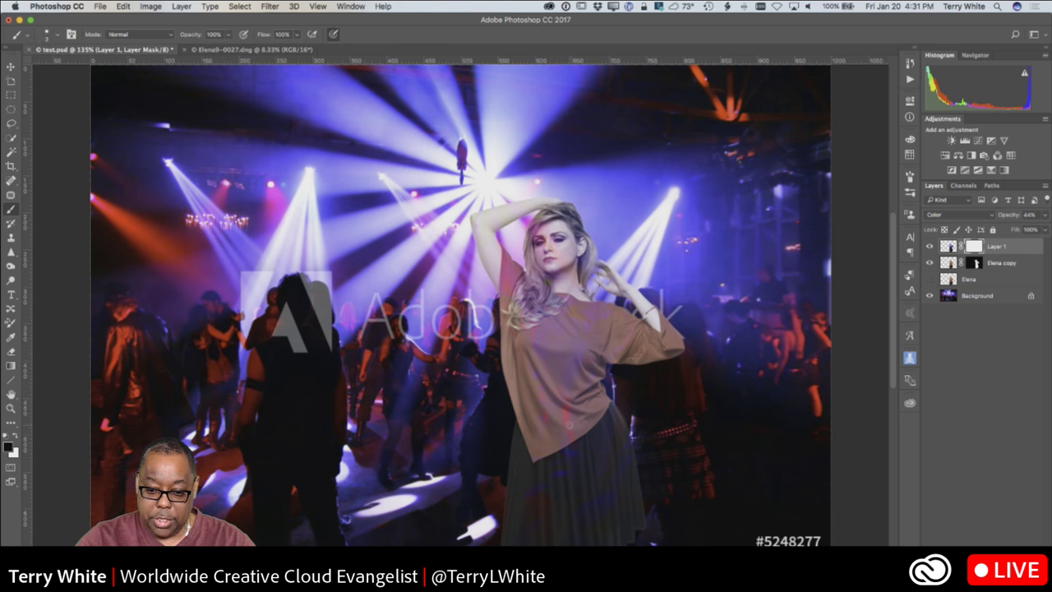
key("bracketright")
key("bracketright")
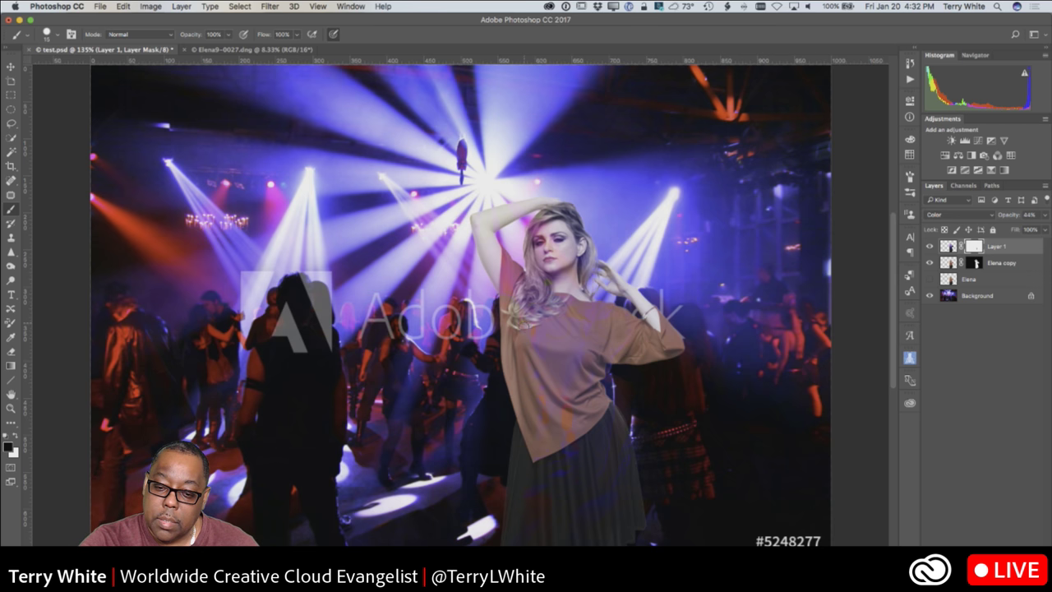
key("x")
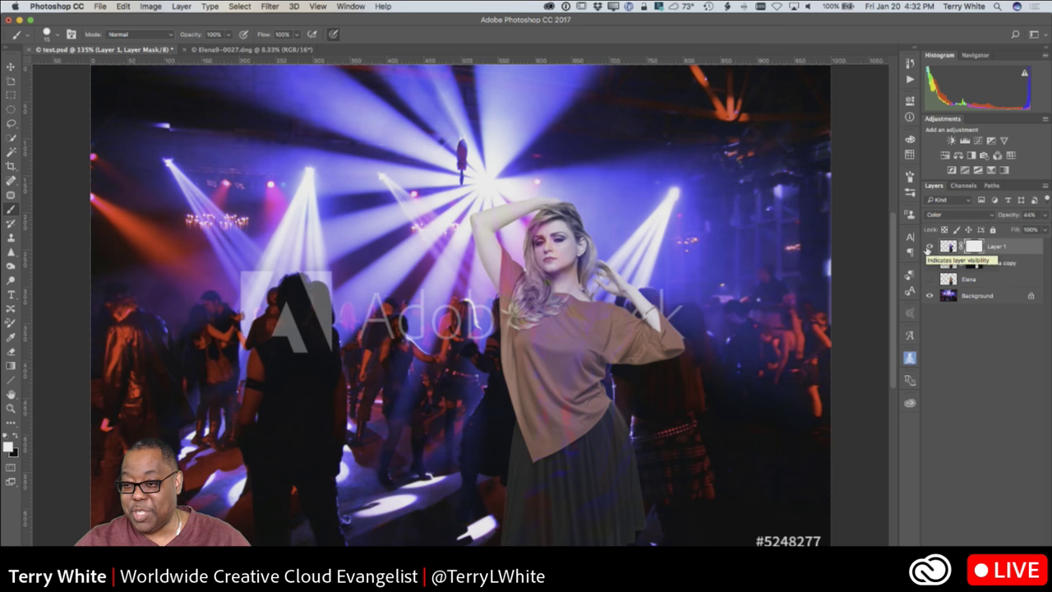
Step: Hide the tint layer and add a Color Lookup adjustment layer using the FallColors.look 3D LUT at 76% opacity
left_click(930, 246)
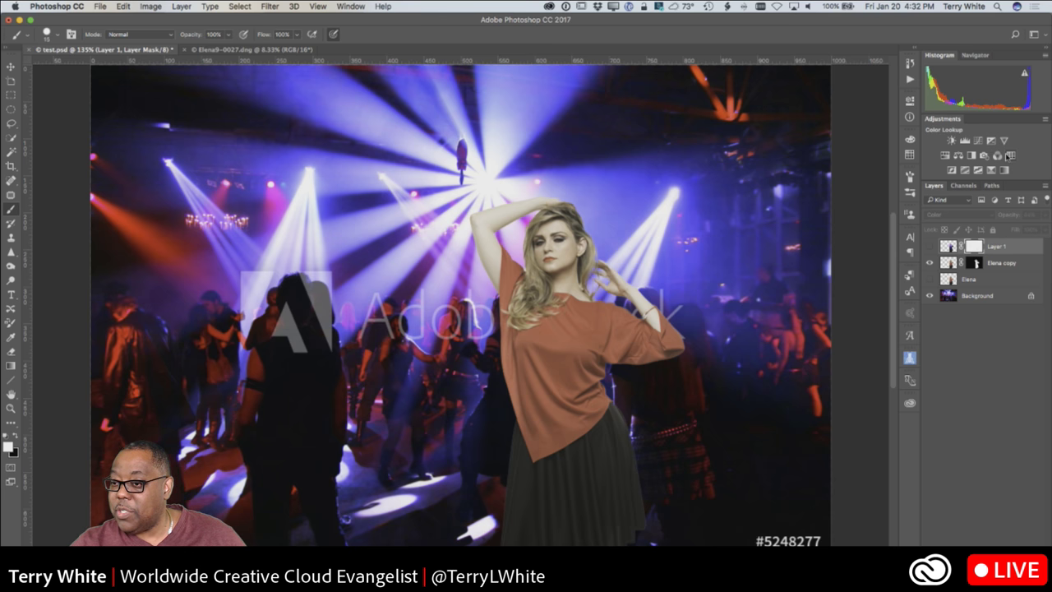
left_click(1009, 156)
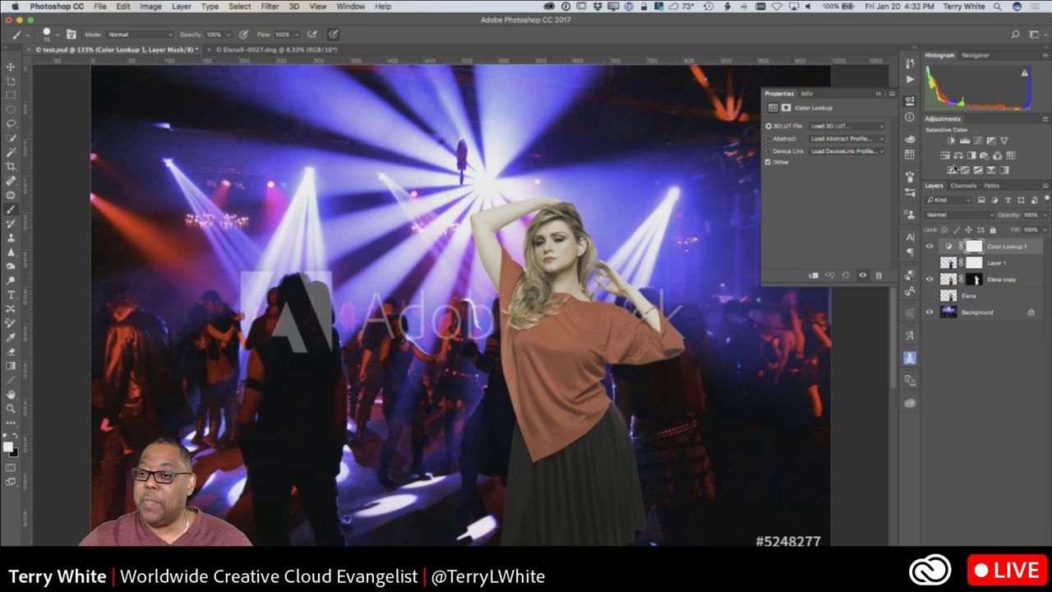
left_click(862, 127)
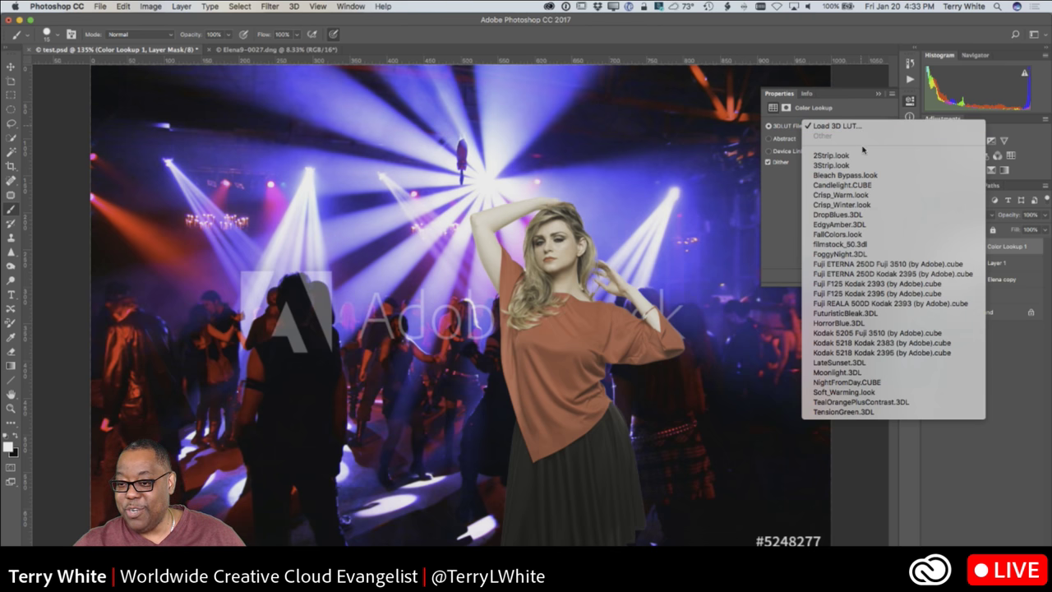
left_click(878, 236)
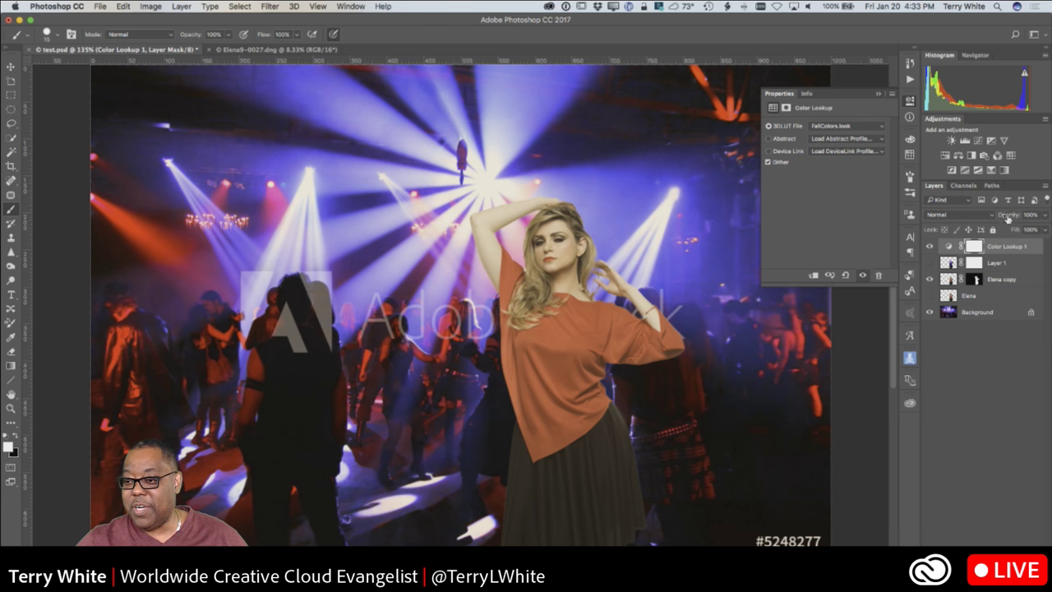
left_click_drag(1012, 218, 999, 219)
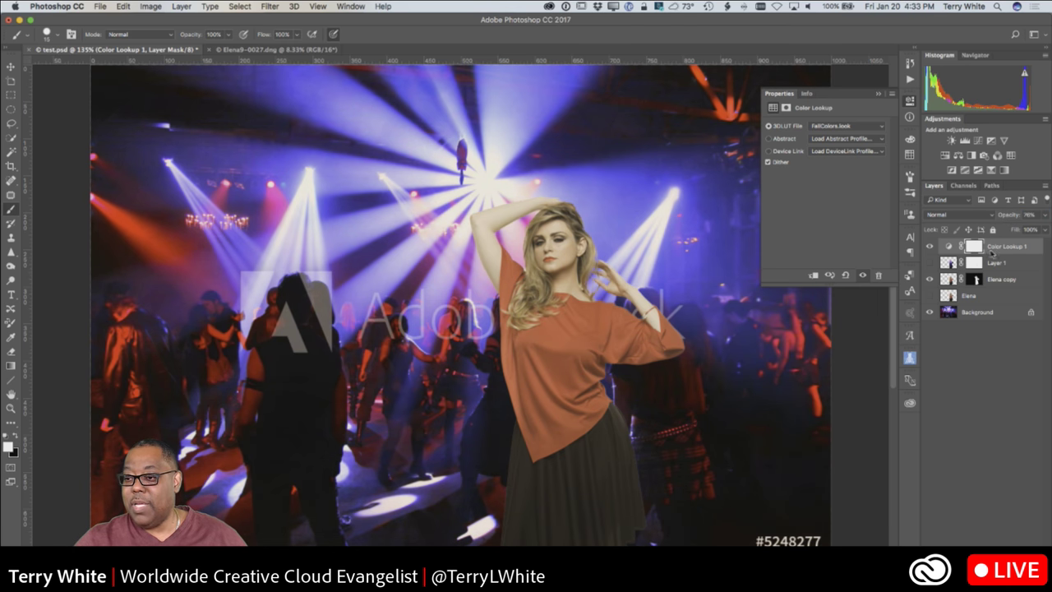
Step: Try the Multiply blend mode on the masked portrait layer, and undo it
left_click(950, 285)
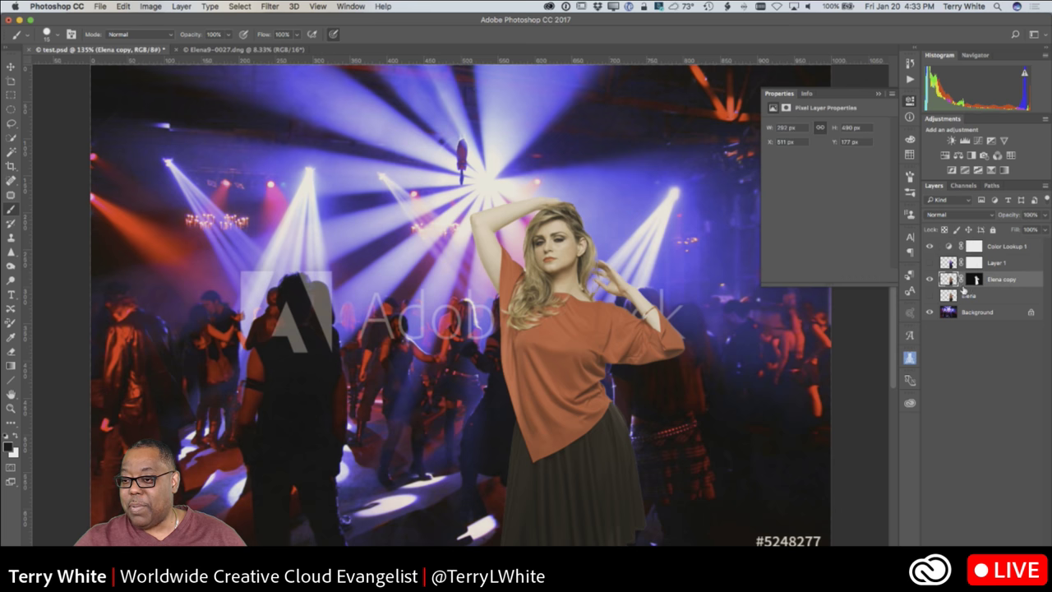
left_click(959, 216)
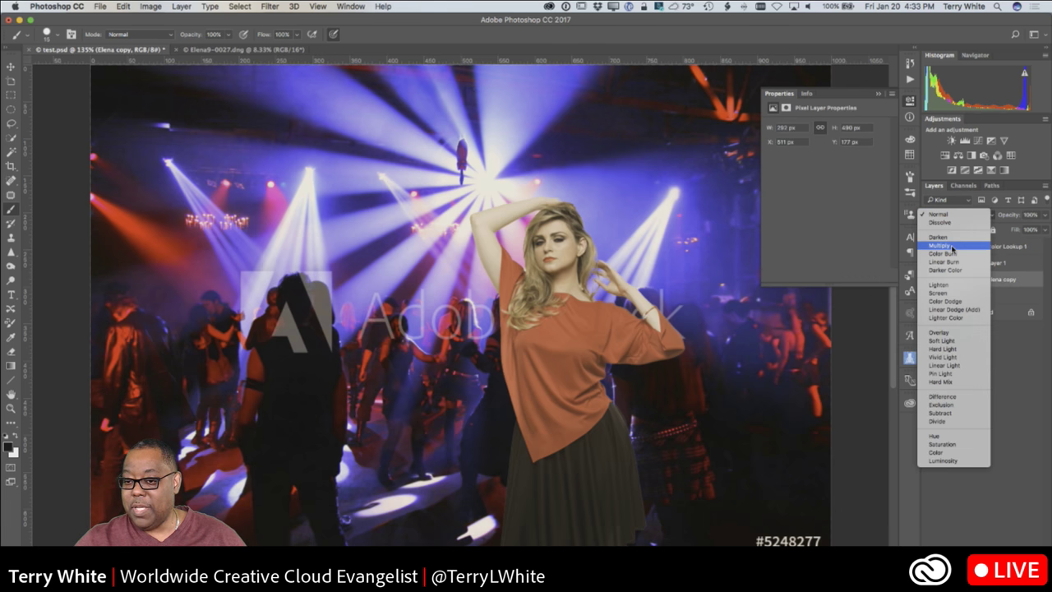
left_click(960, 246)
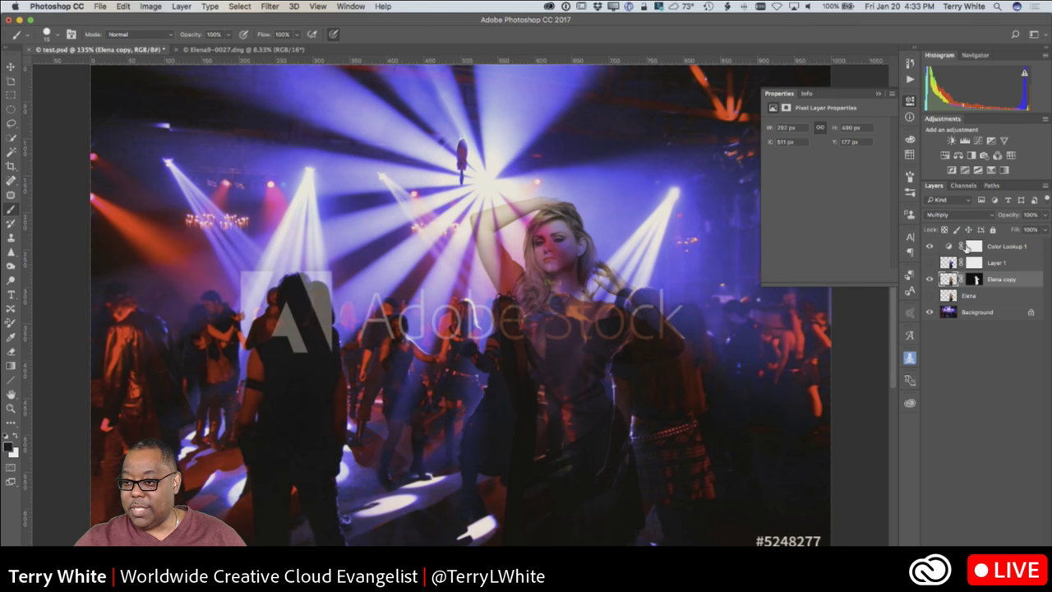
key("super+z")
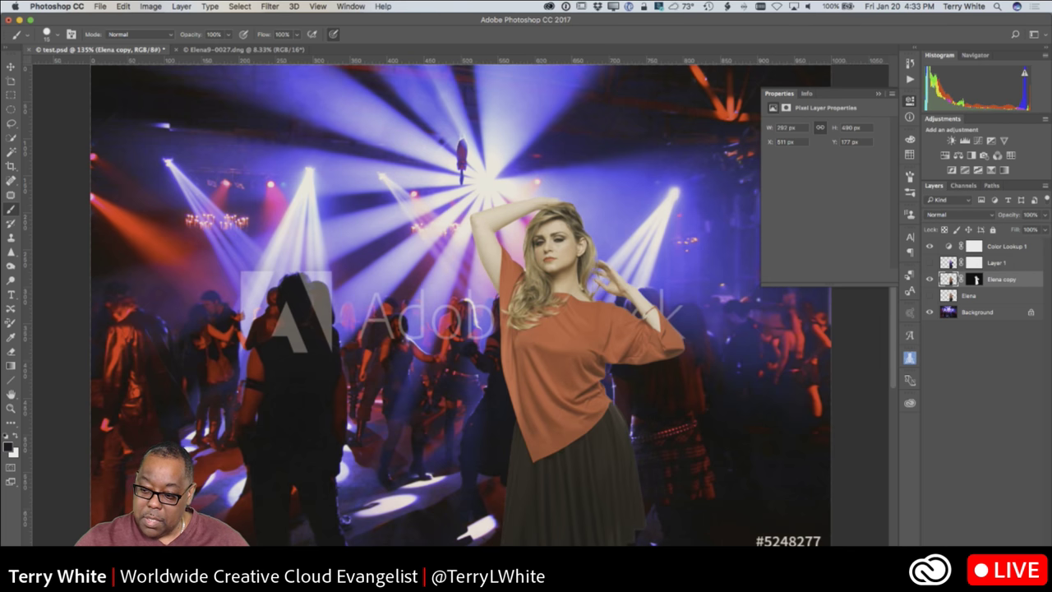
Step: Duplicate the masked portrait, set the duplicate to Multiply at 63% opacity, and compare the composite with and without the Color Lookup
key("super+j")
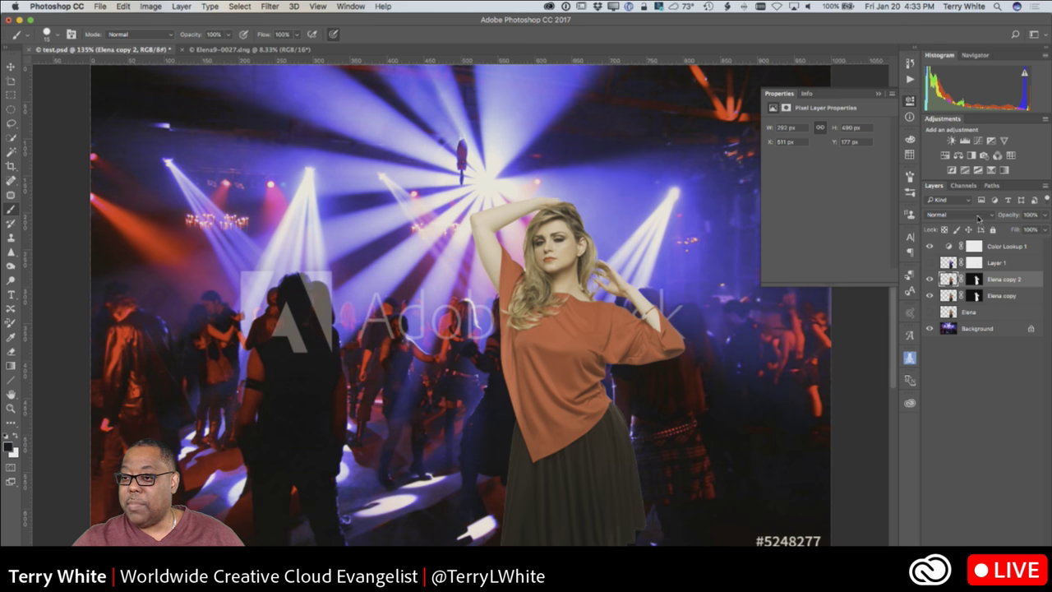
left_click(978, 216)
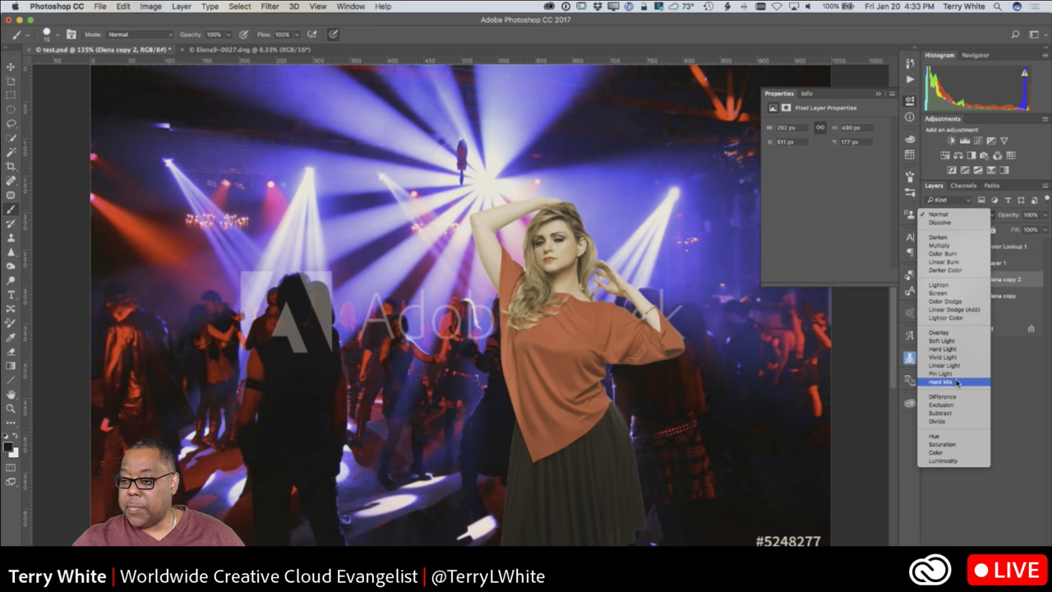
left_click(946, 246)
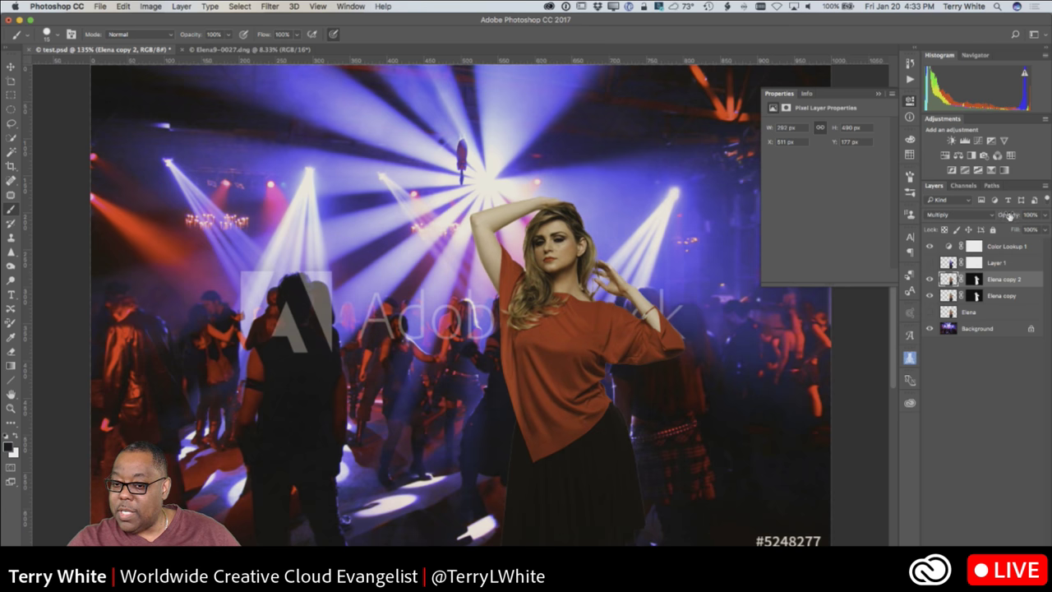
left_click_drag(1010, 214, 987, 221)
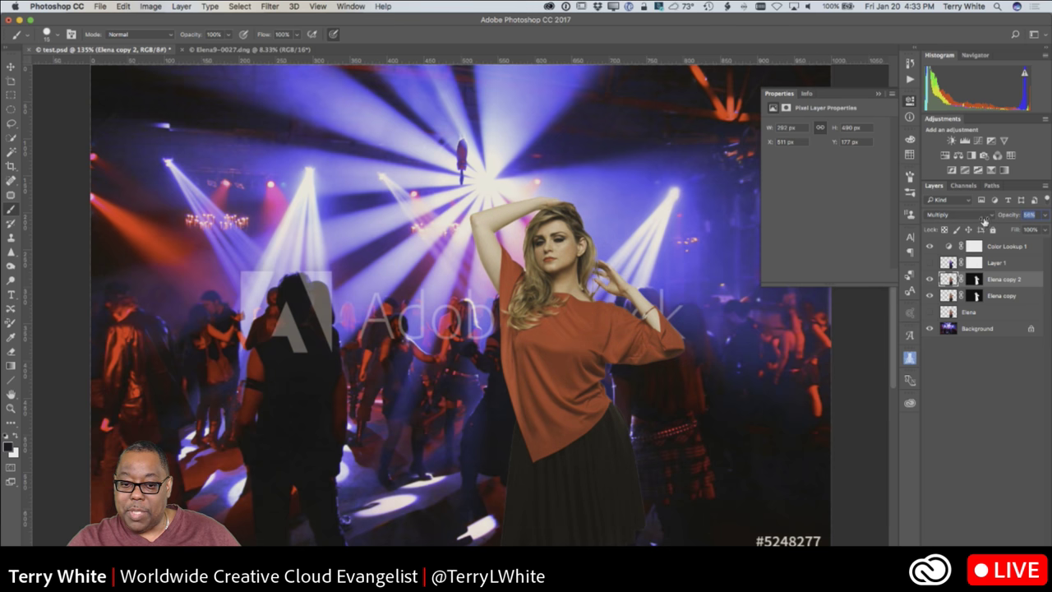
left_click_drag(984, 222, 989, 217)
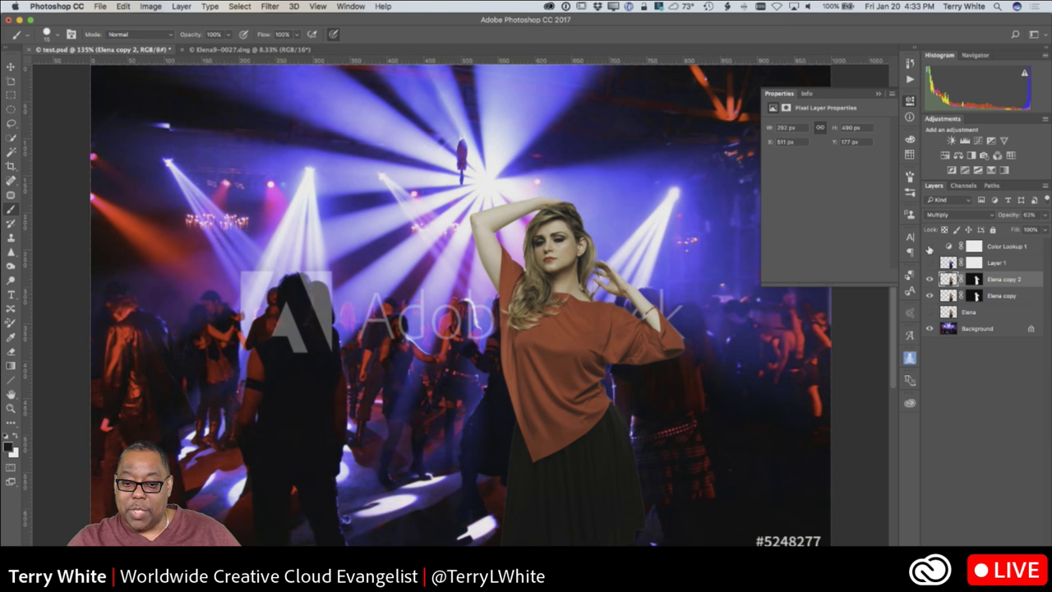
left_click(930, 248)
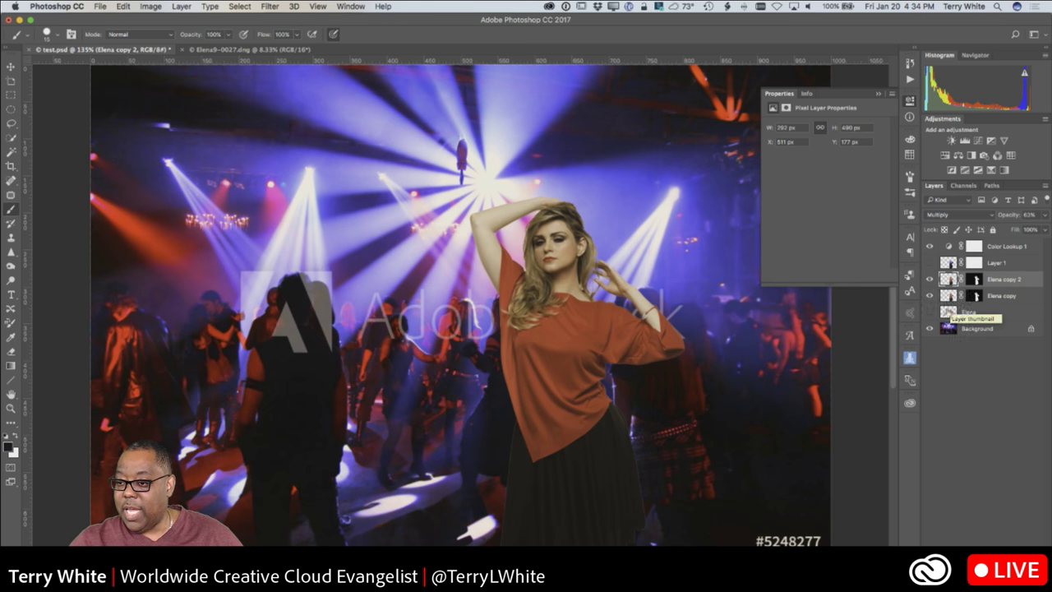
Step: Show the tint layer instead of the Color Lookup adjustment and lower the Multiply portrait copy's opacity to about 28%
left_click(930, 246)
left_click(929, 263)
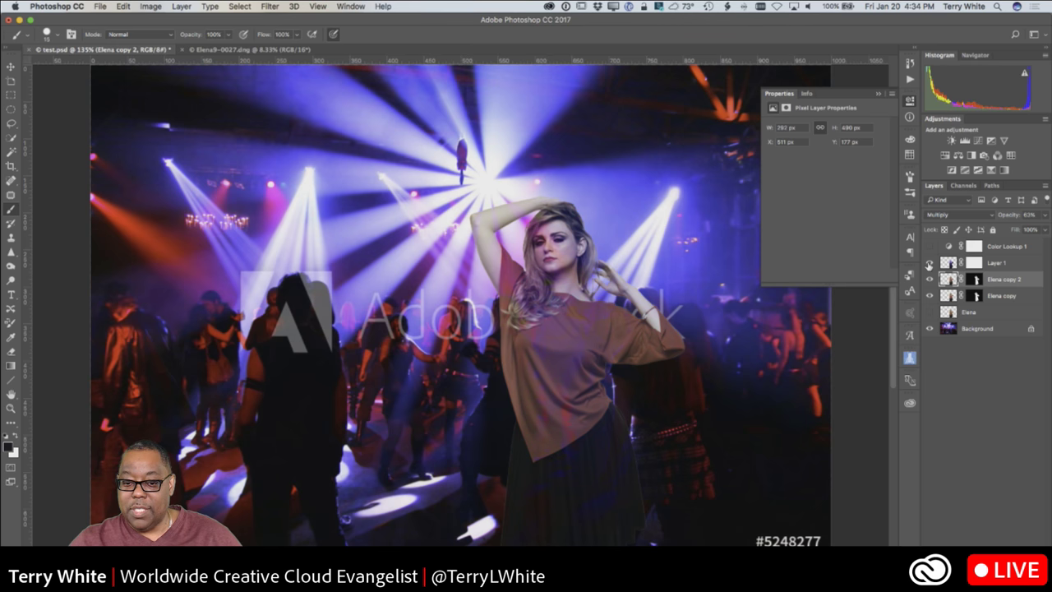
left_click(1013, 215)
left_click_drag(1012, 215, 989, 221)
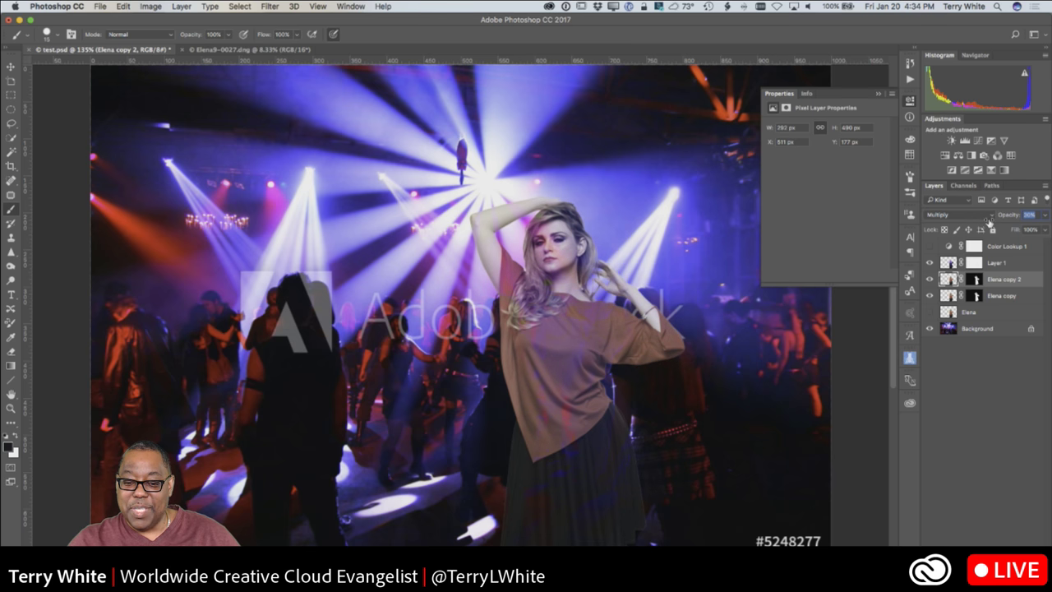
left_click_drag(989, 222, 989, 225)
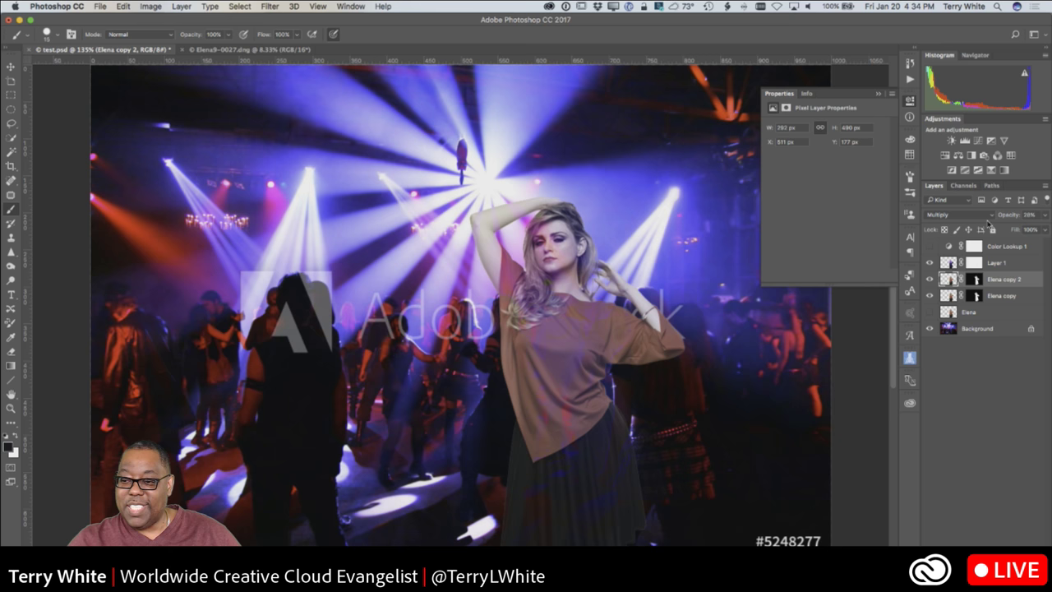
Step: Compare the woman with and without the Color Lookup, leaving the adjustment visible and the tint layer hidden
left_click(930, 262)
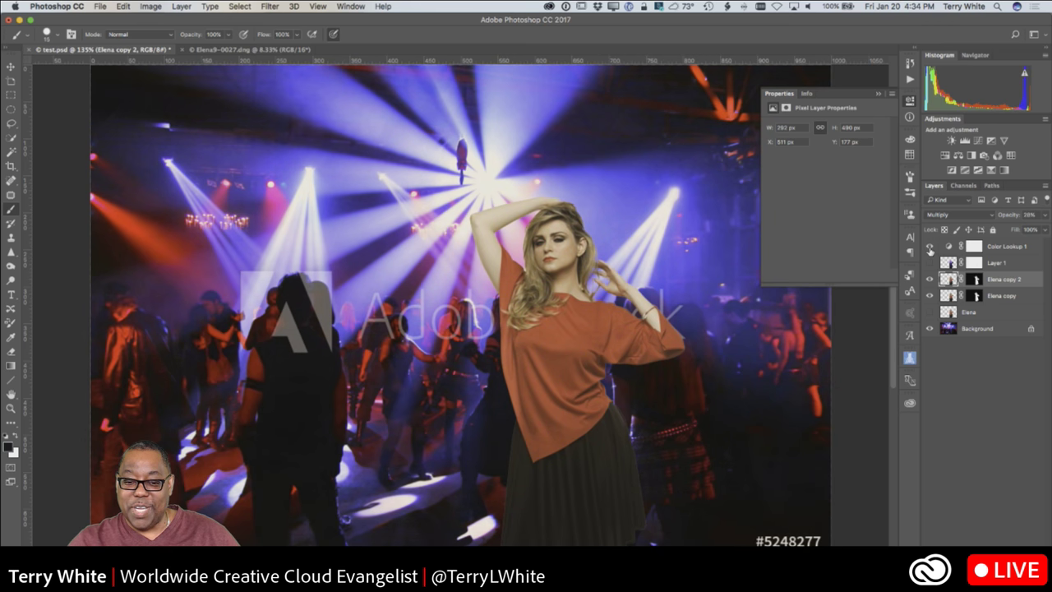
left_click(929, 263)
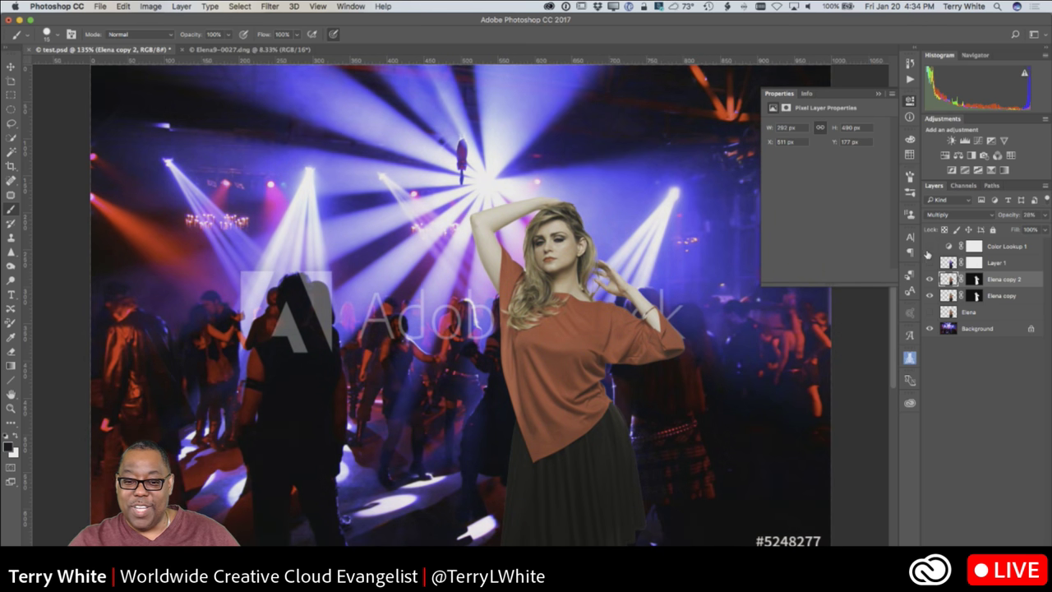
left_click(929, 262)
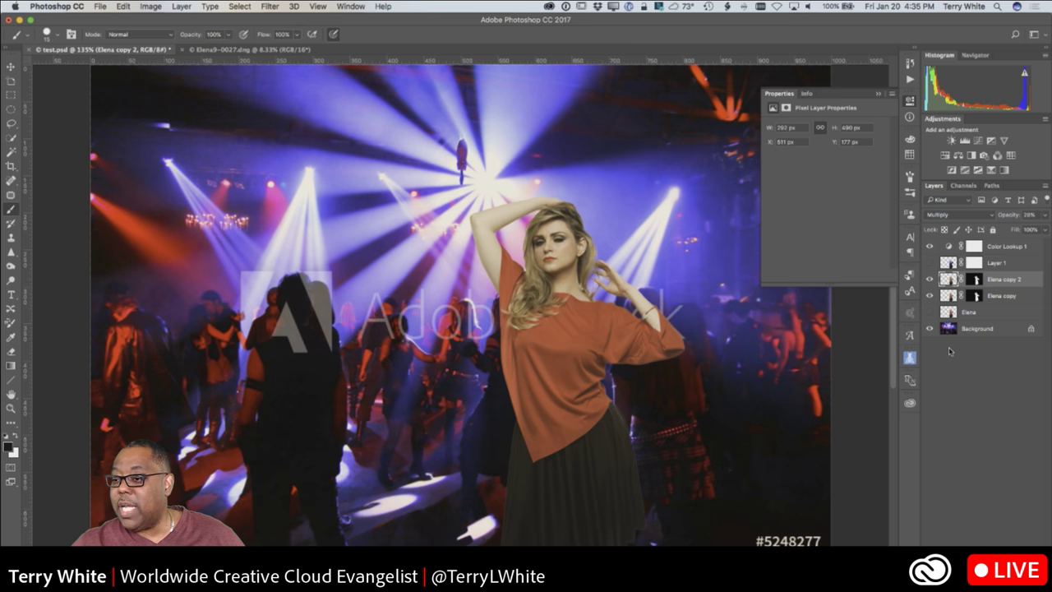
Step: With the background hidden, stamp the visible portrait layers into a new layer, move it above all others, and show the background again
left_click(930, 329)
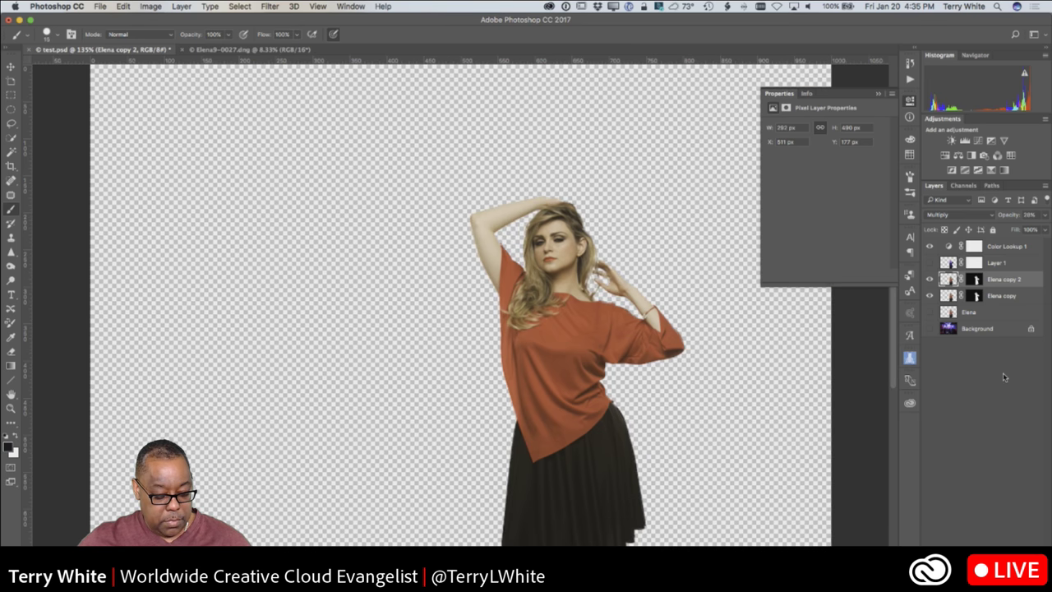
key("super+alt+shift+e")
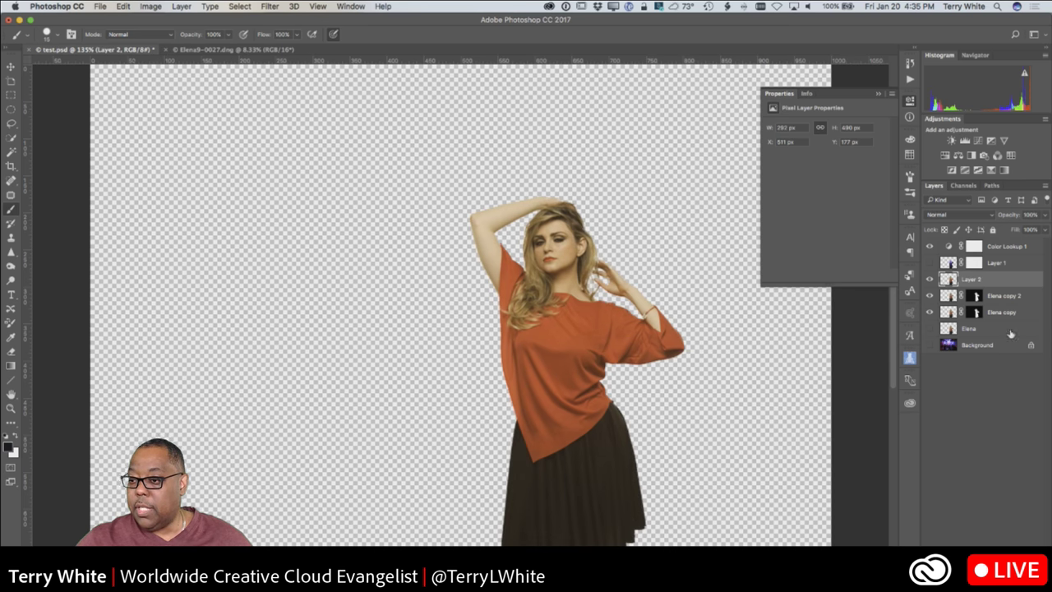
left_click_drag(985, 263, 986, 245)
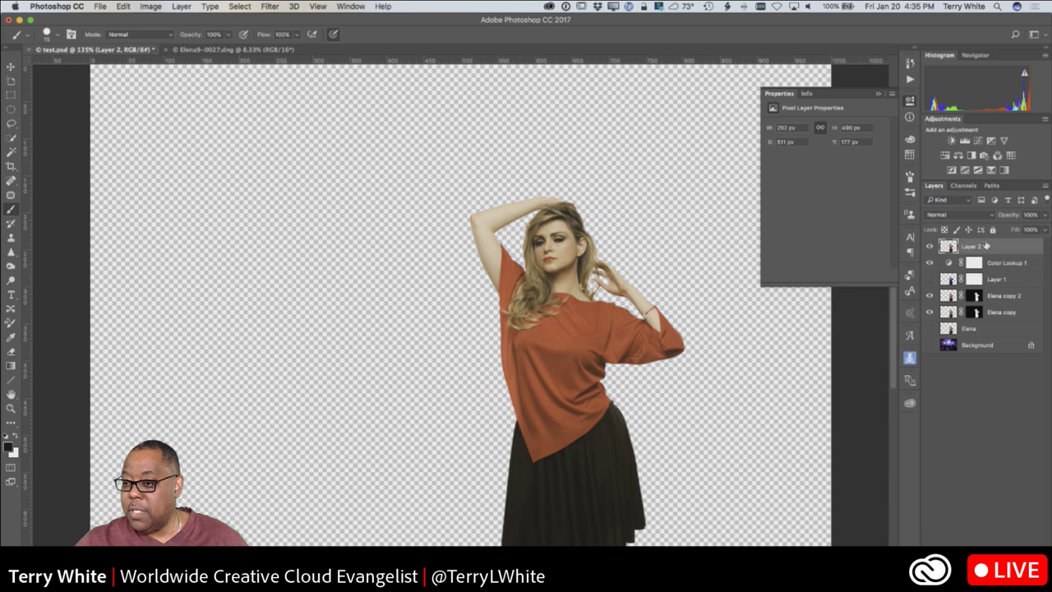
left_click(930, 345)
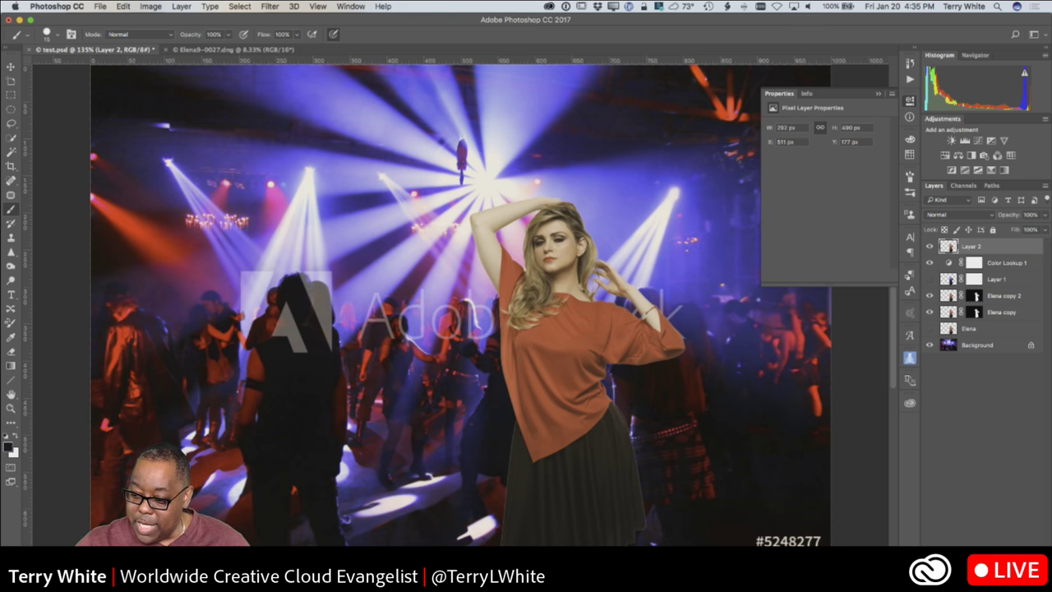
Step: Add a layer mask to the merged portrait, draw upward gradients on it over the skirt, and hide the portrait and adjustment layers beneath
left_click(966, 576)
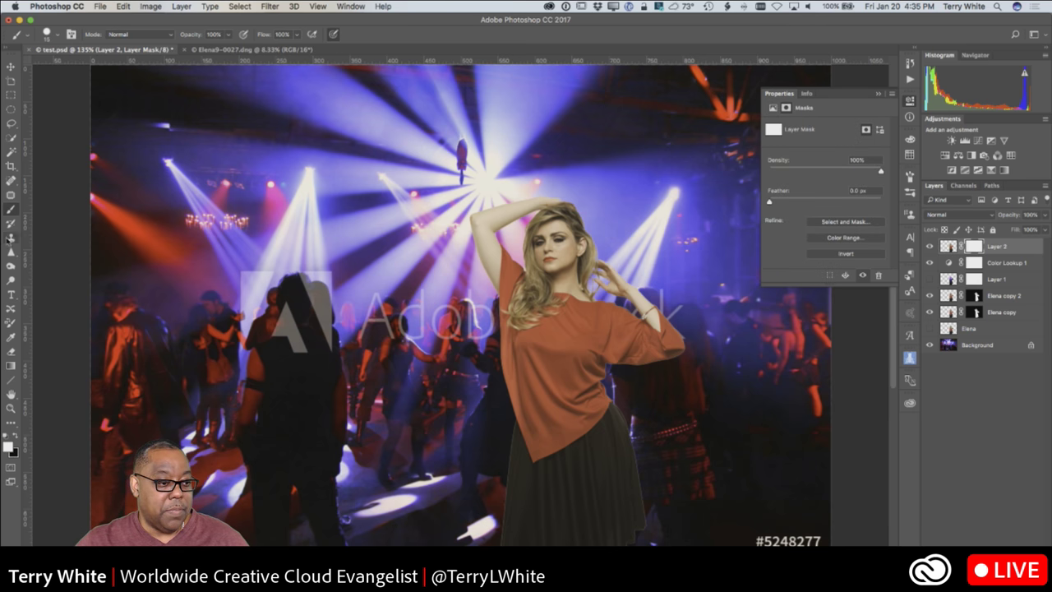
key("g")
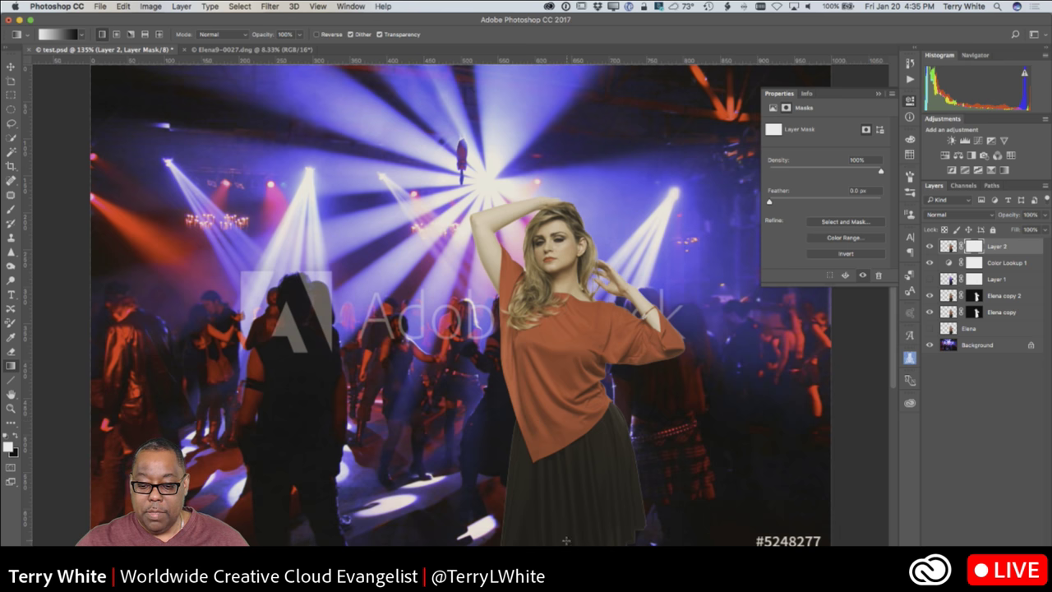
left_click_drag(568, 544, 567, 405)
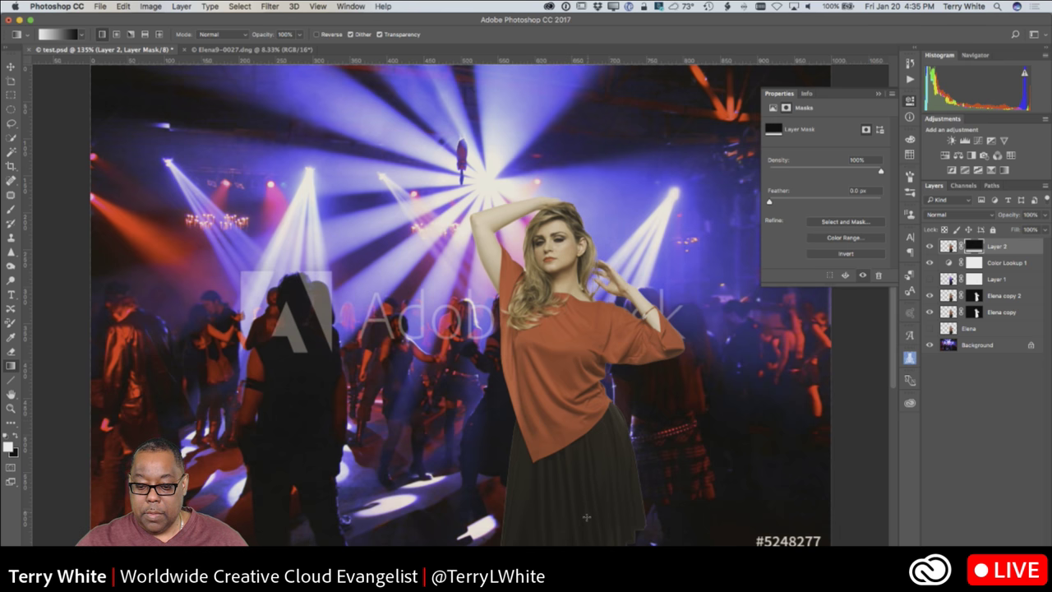
left_click_drag(586, 516, 570, 391)
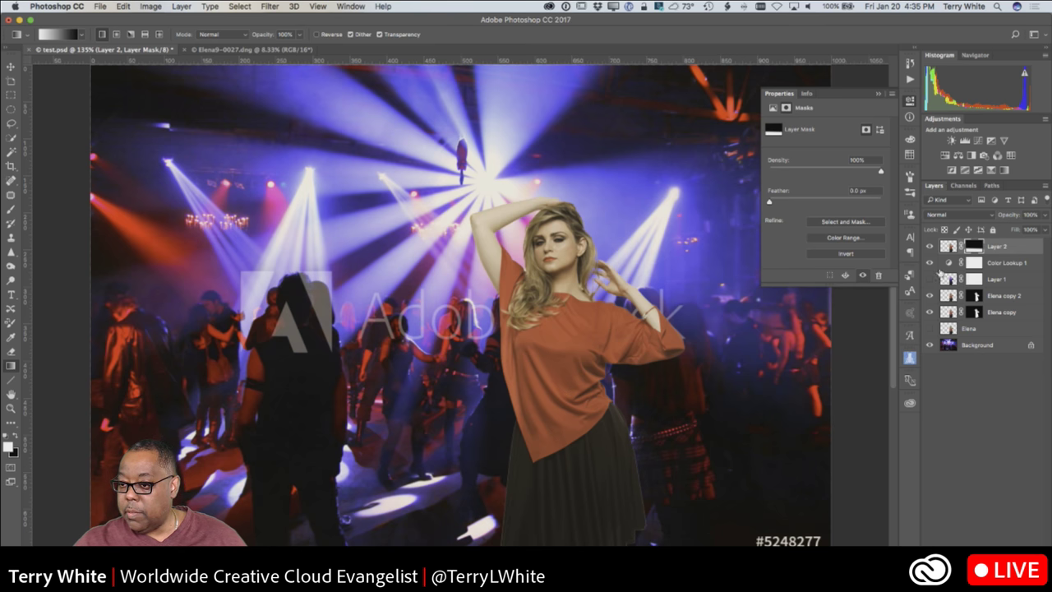
left_click(930, 312)
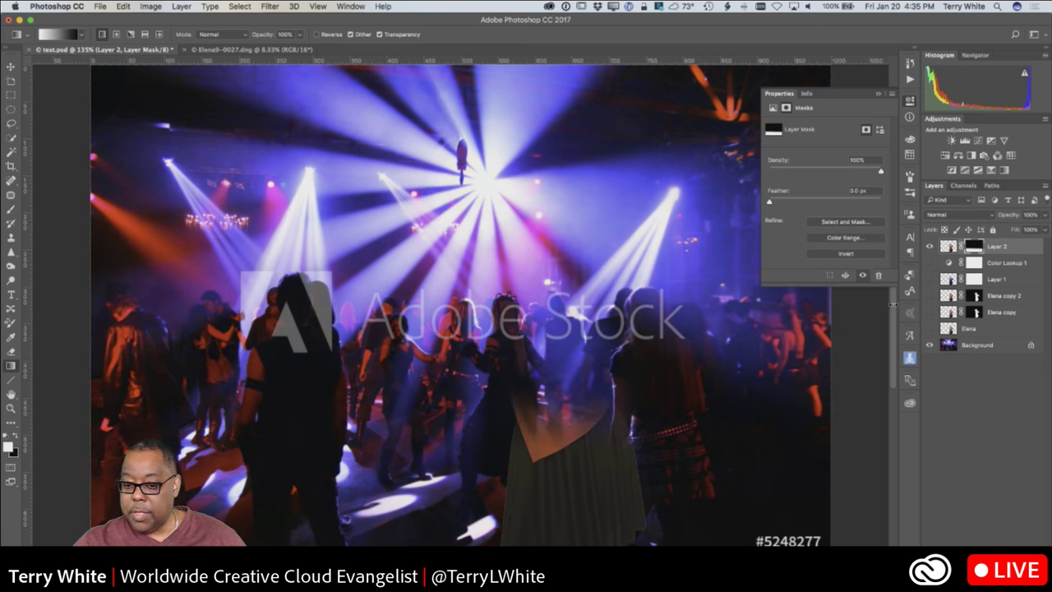
Step: Redraw the merged portrait's mask gradient downward over the skirt, trying different lengths to fade out her lower body
left_click_drag(565, 390, 568, 521)
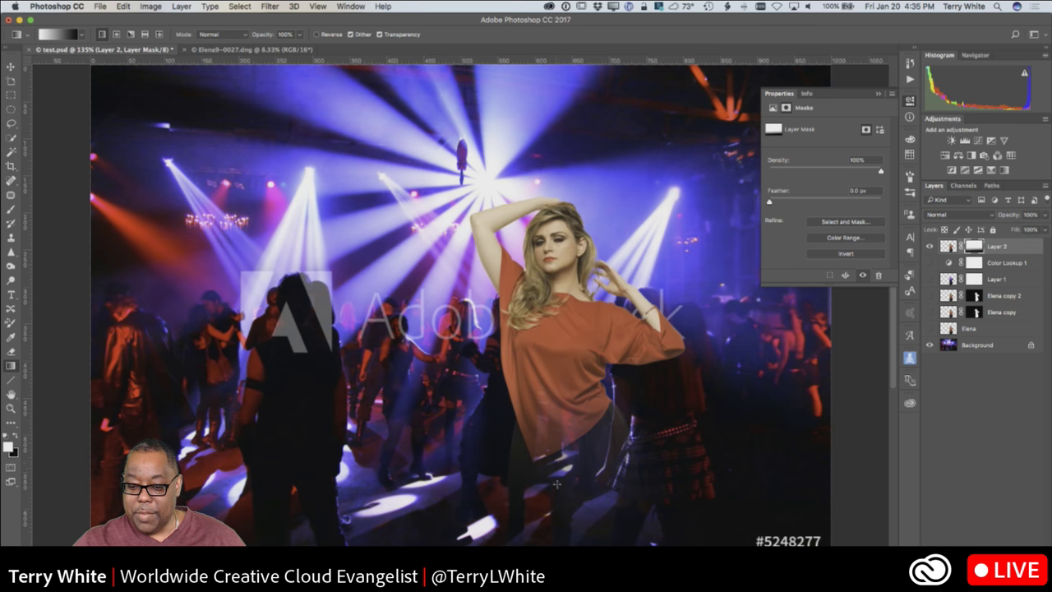
left_click_drag(570, 416, 569, 545)
left_click_drag(551, 503, 562, 545)
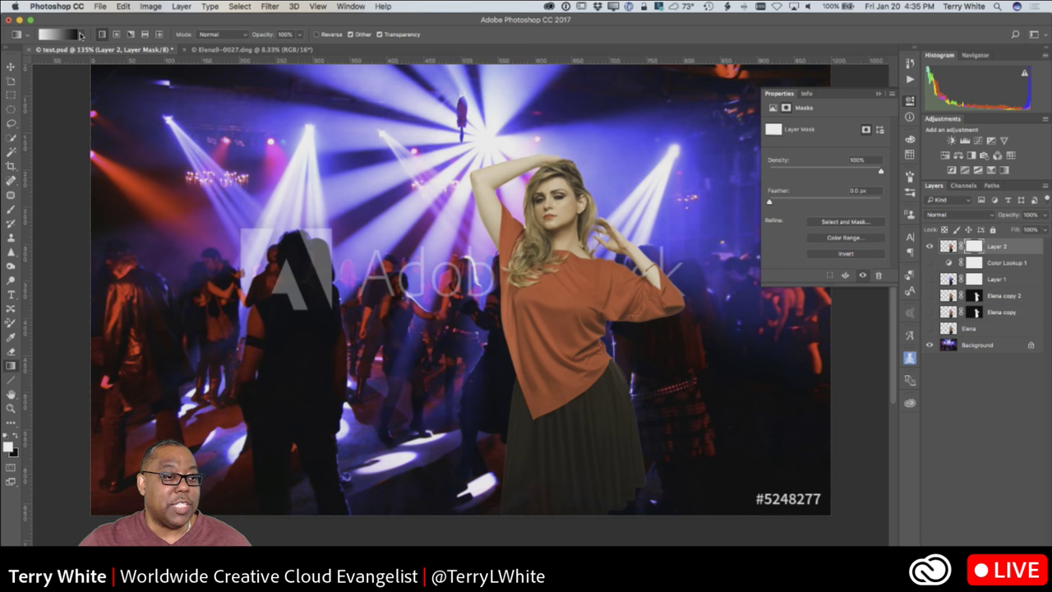
Step: Try a dark gray to white gradient preset on the merged portrait's mask, dragging it over the skirt in several directions
left_click(81, 33)
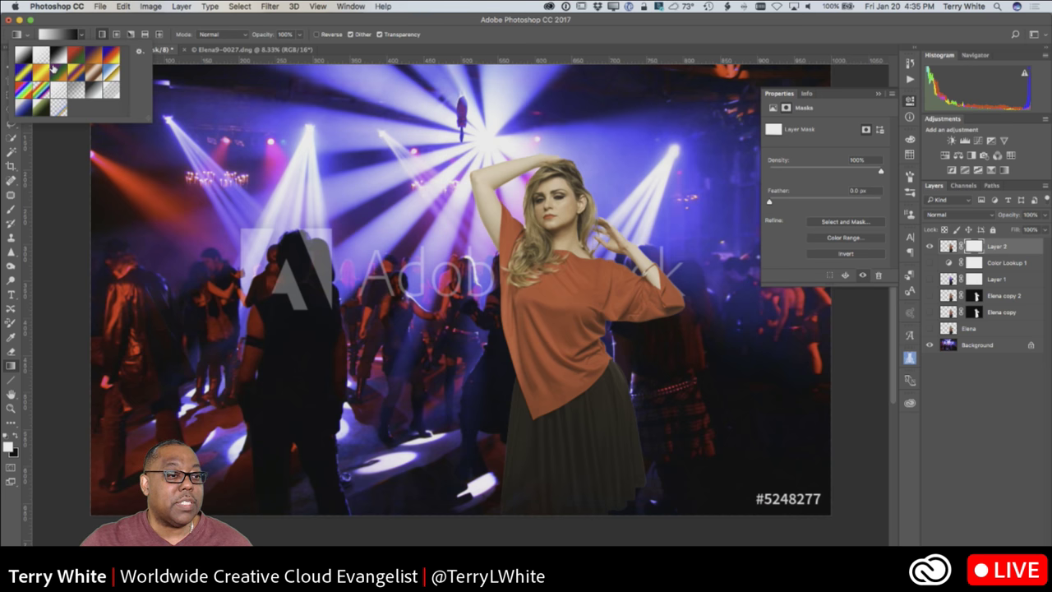
left_click(91, 92)
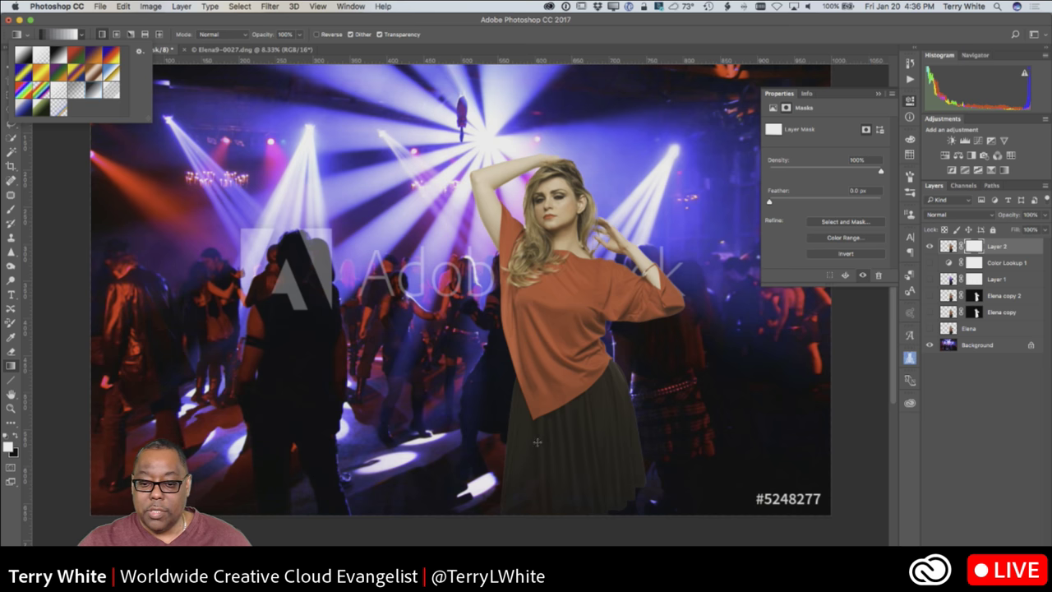
left_click(555, 405)
mouse_move(557, 395)
left_mouse_down()
mouse_move(556, 493)
mouse_move(570, 400)
left_mouse_up()
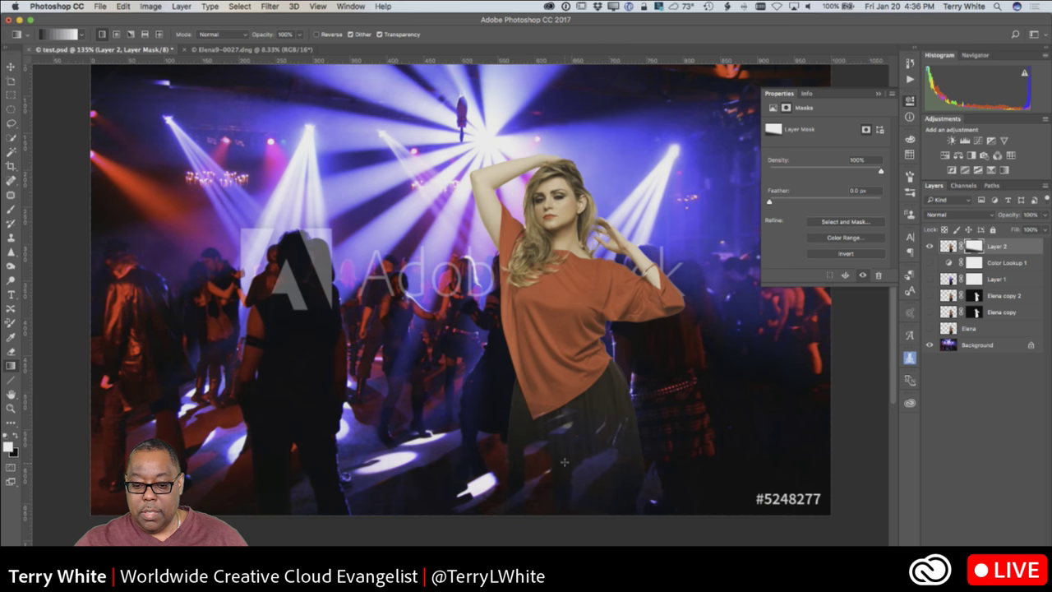
left_click_drag(569, 508, 568, 380)
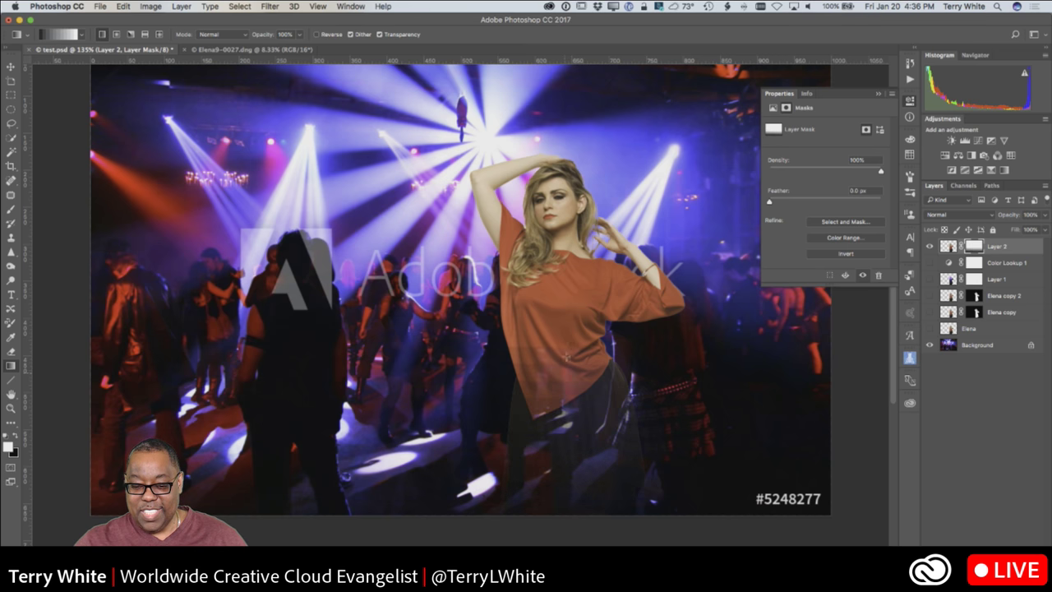
left_click_drag(564, 479, 566, 462)
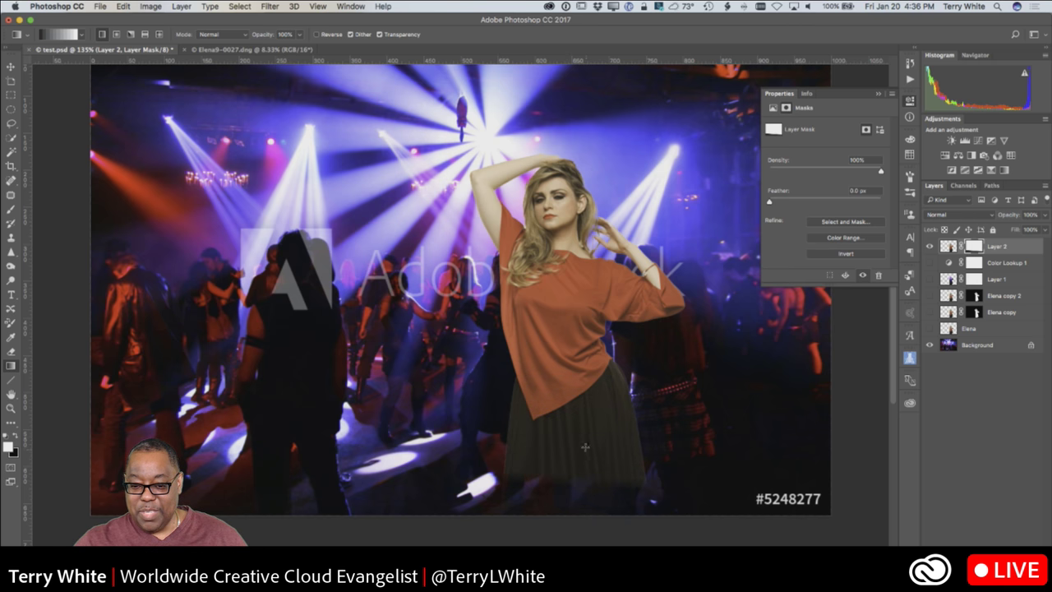
left_click_drag(578, 480, 573, 523)
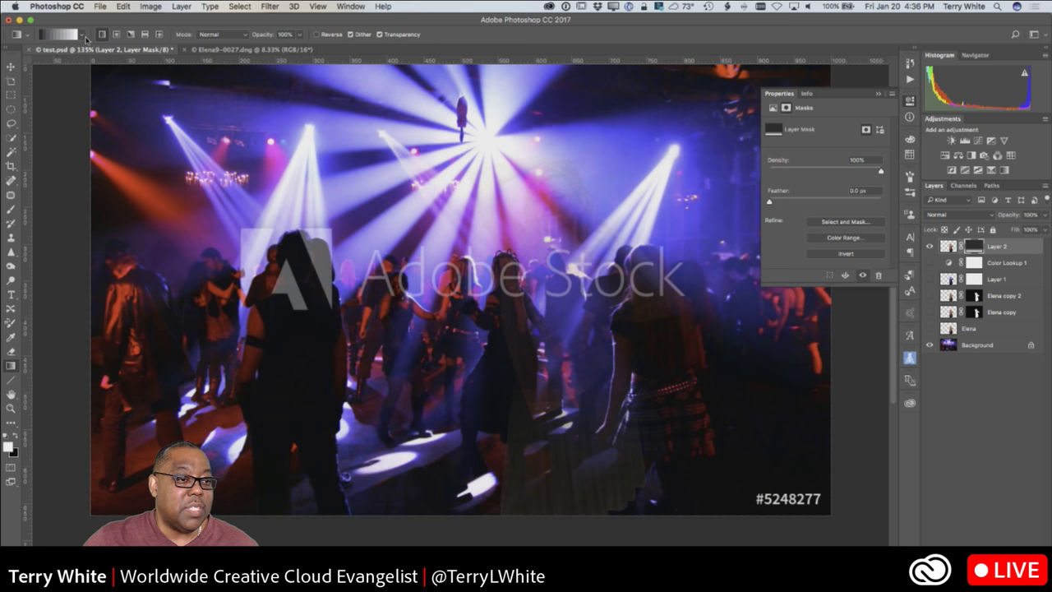
Step: Redraw the mask's fade at the skirt's hem with a black-to-white gradient, and show the tint and masked portrait layers underneath
left_click(82, 37)
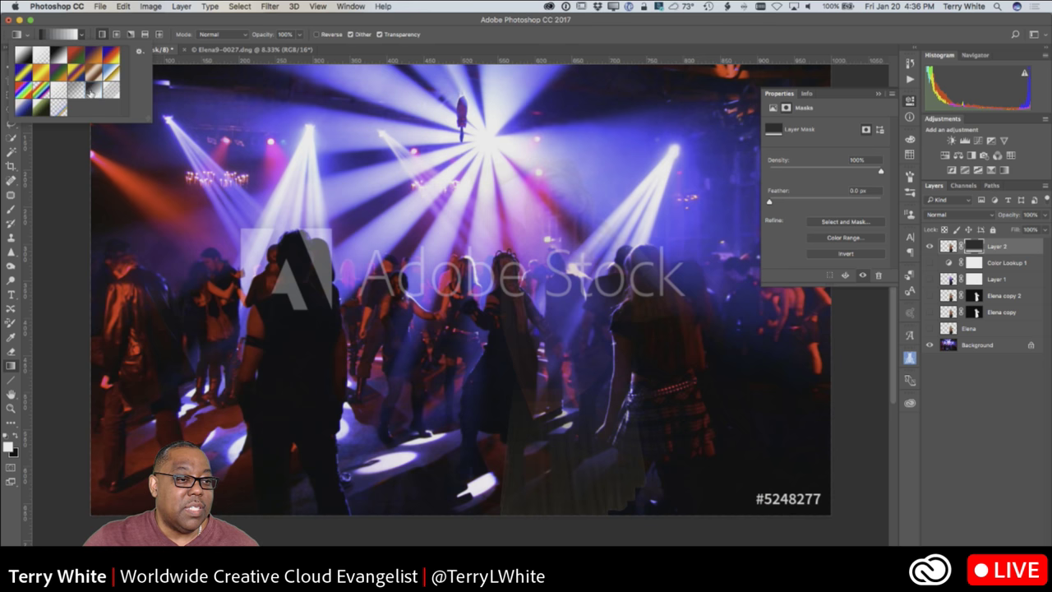
left_click(24, 61)
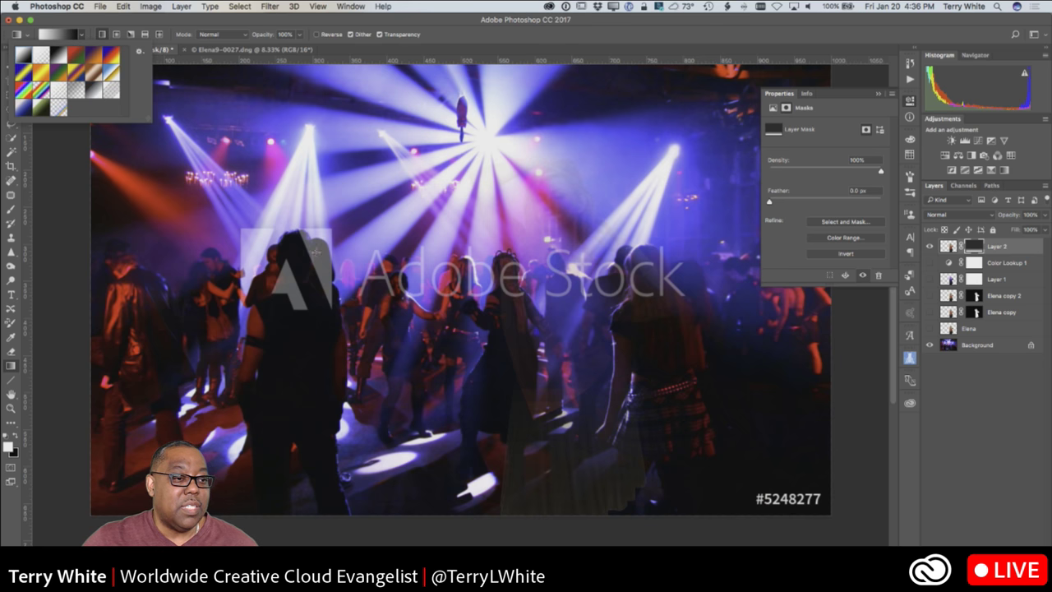
left_click(46, 57)
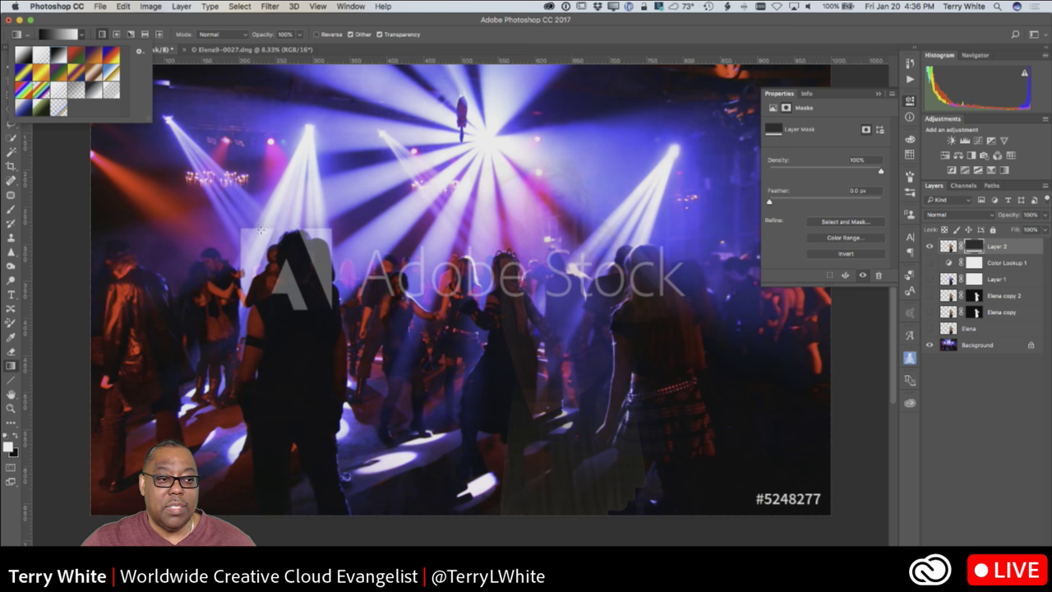
left_click(541, 380)
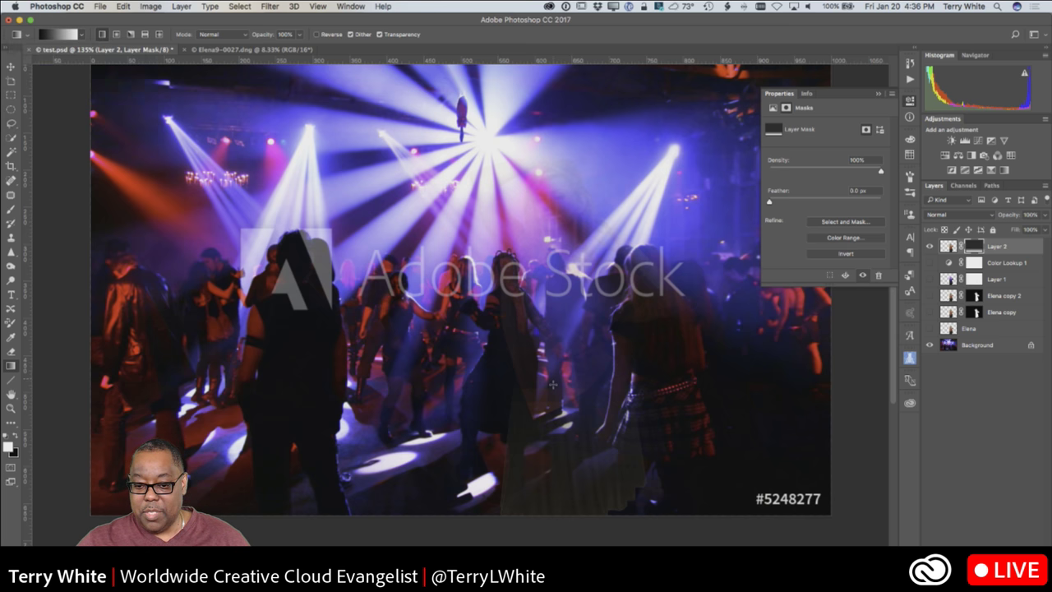
left_click_drag(549, 383, 554, 444)
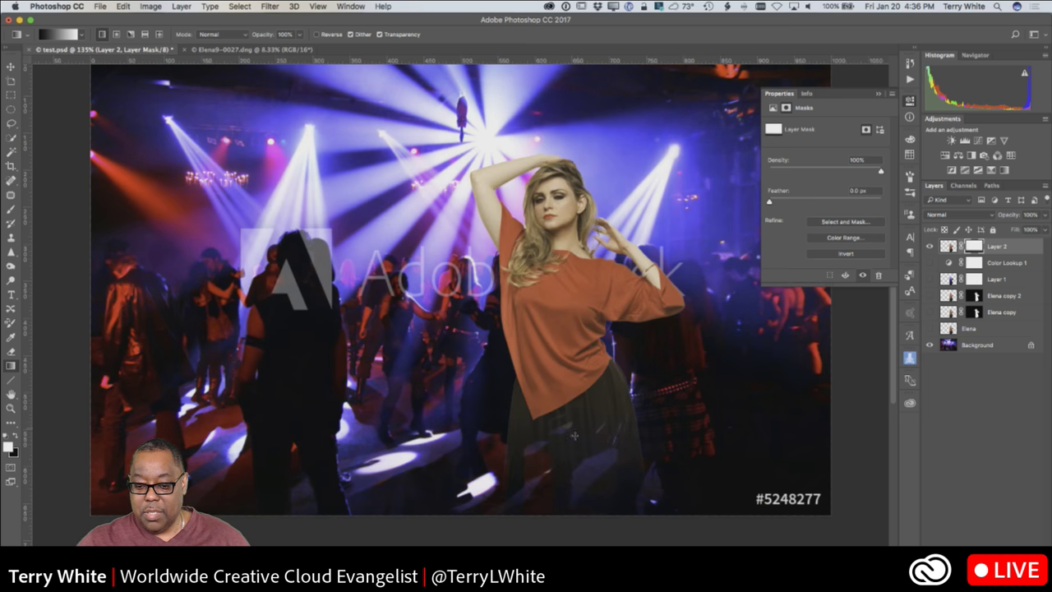
left_click_drag(578, 502, 575, 425)
left_click(930, 311)
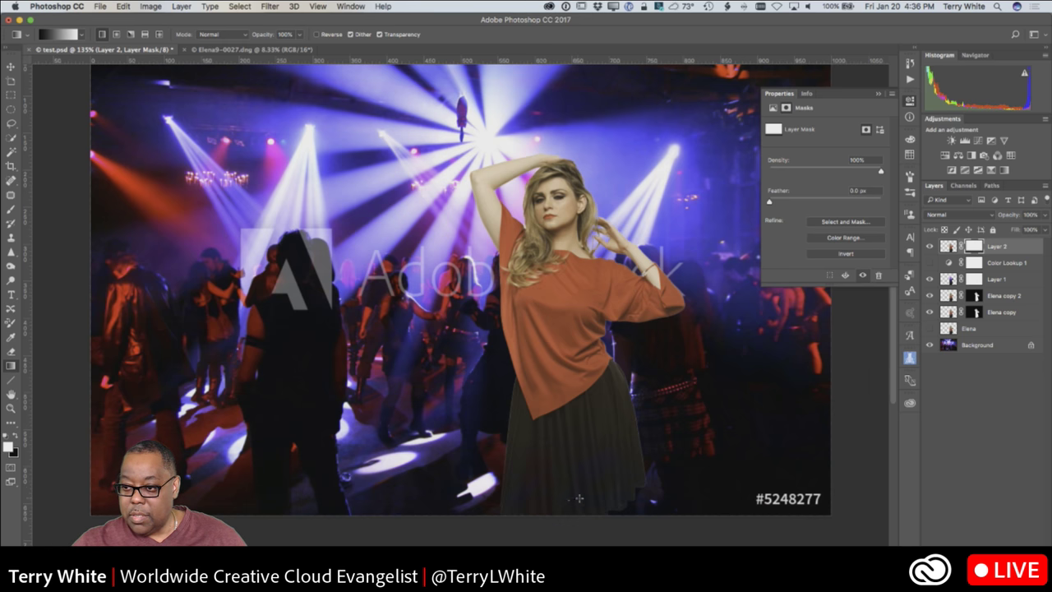
left_click_drag(576, 500, 580, 419)
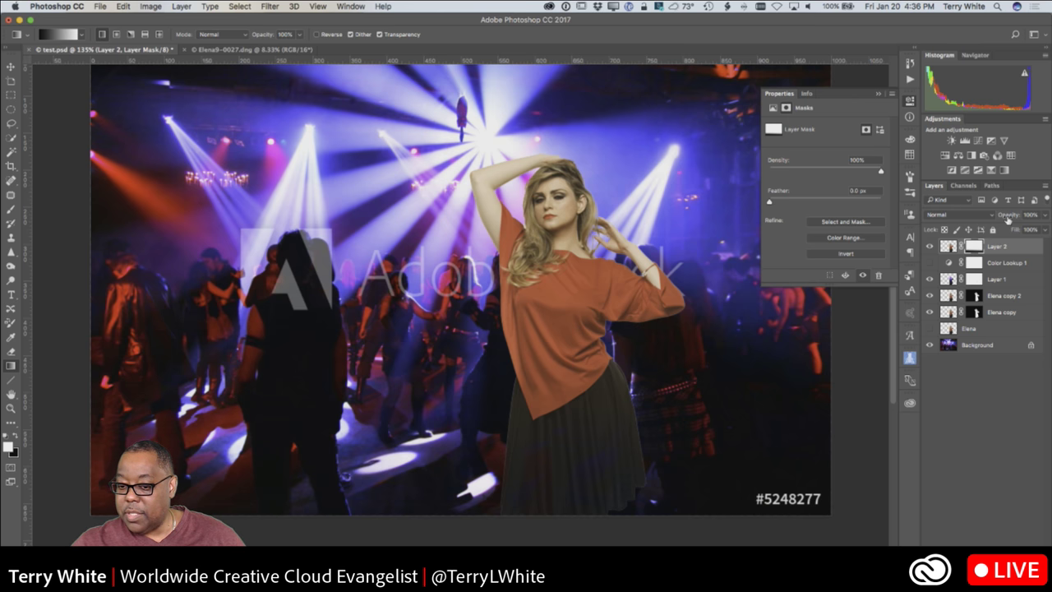
Step: Lower the opacity of the lowest visible masked portrait copy, reselect the merged portrait layer, and collapse the mask properties
left_click(954, 296)
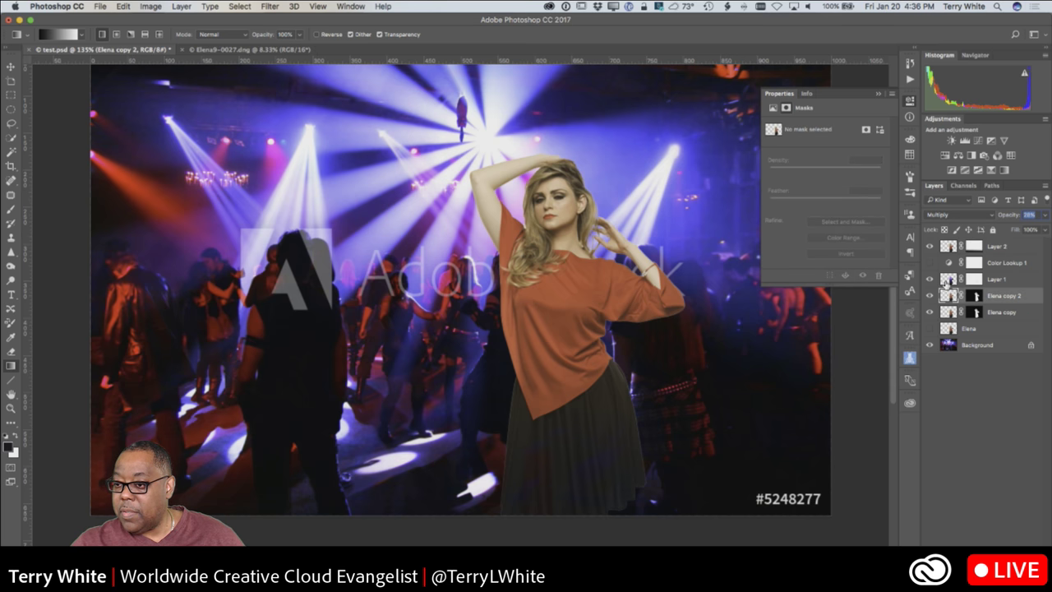
left_click(974, 279)
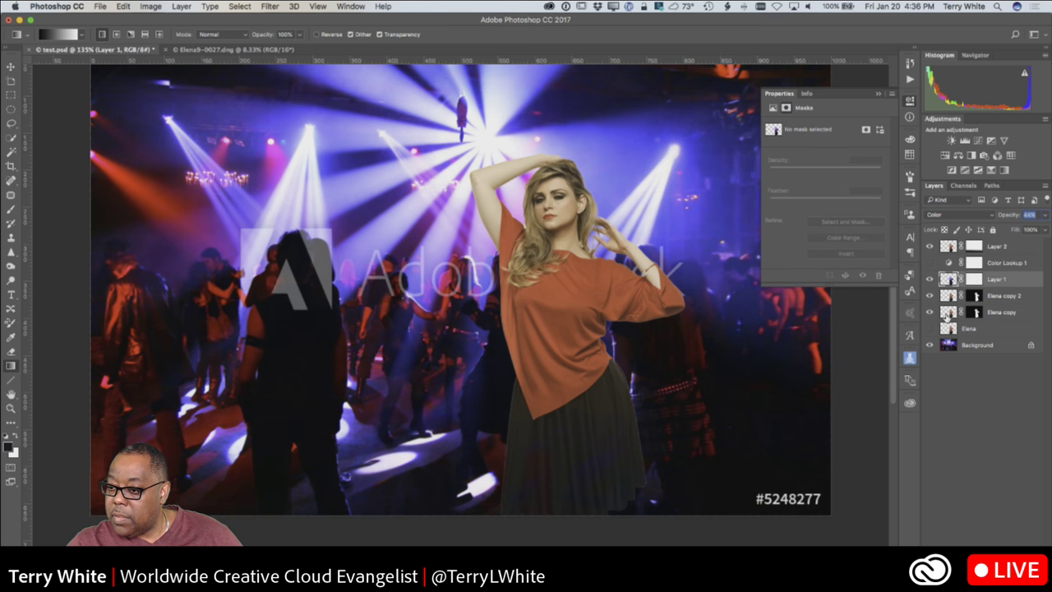
left_click(947, 317)
left_click_drag(1010, 217, 993, 220)
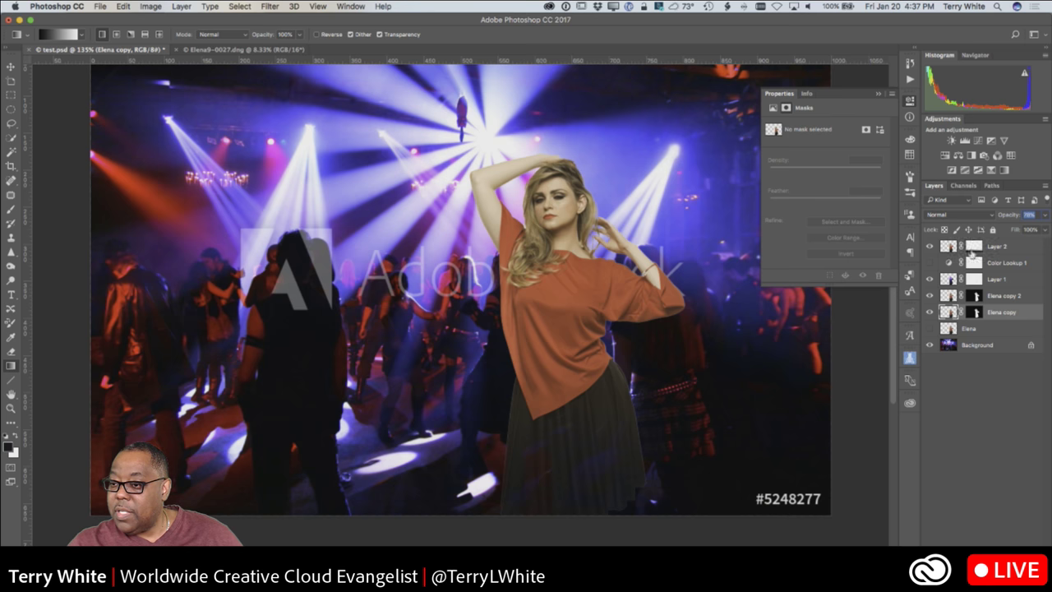
left_click(945, 248)
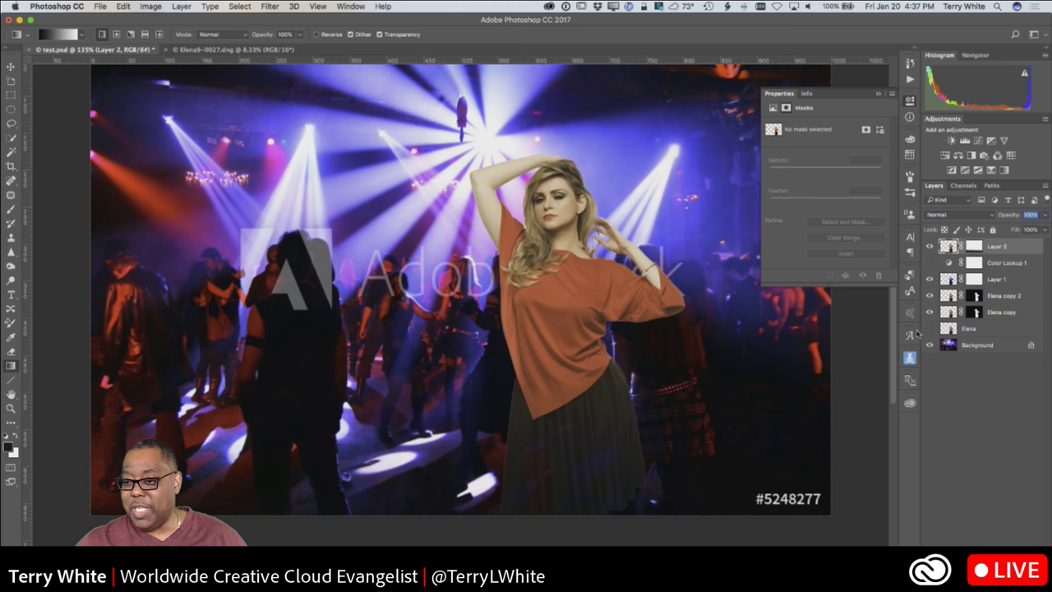
left_click(878, 94)
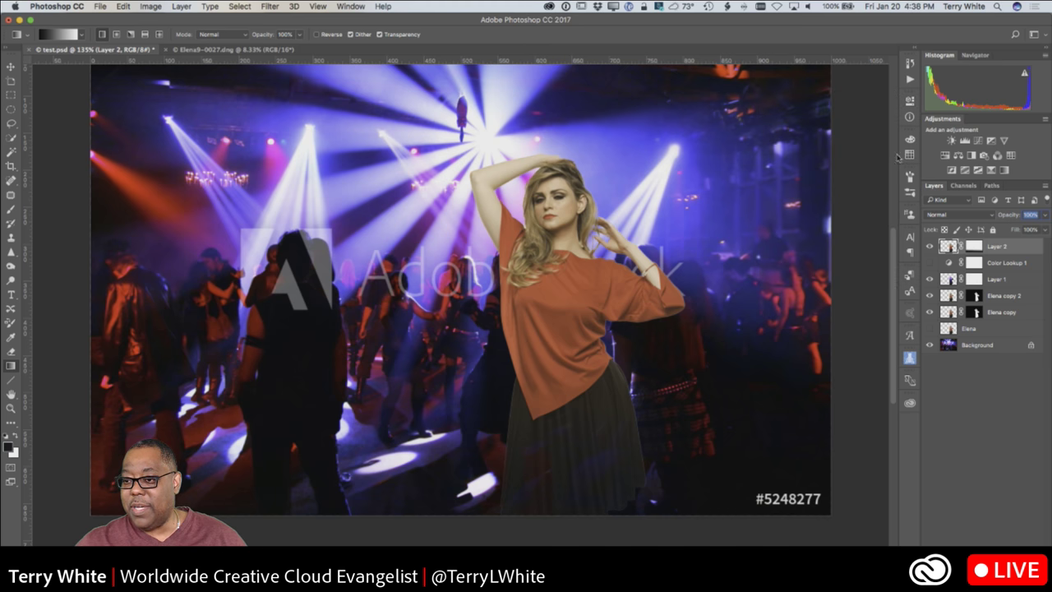
Step: License the "Dancing people in an underground club" image from the Adobe Stock library
left_click(909, 402)
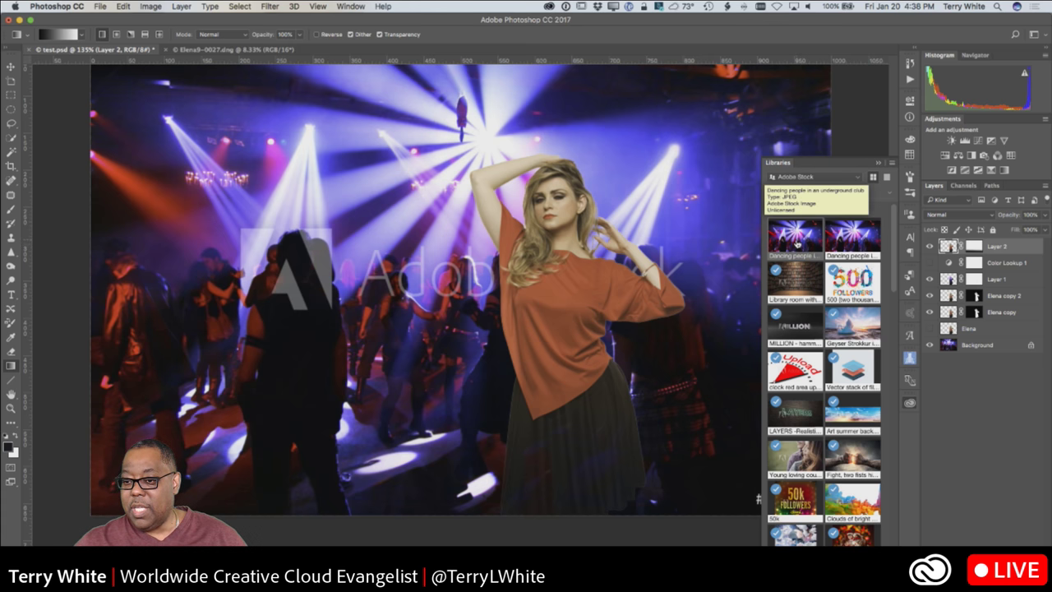
right_click(796, 241)
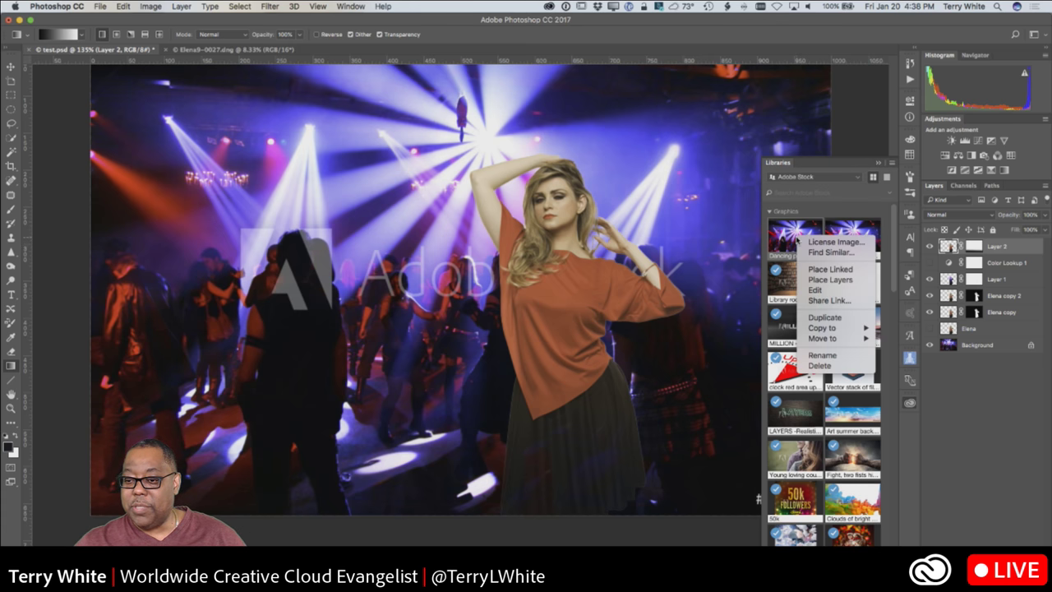
left_click(819, 244)
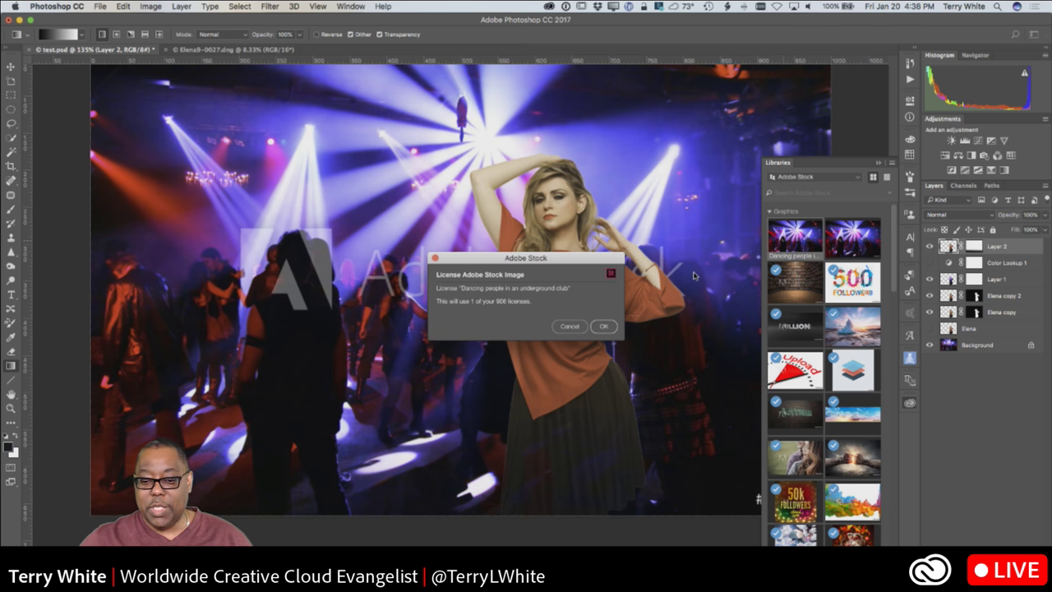
left_click(608, 326)
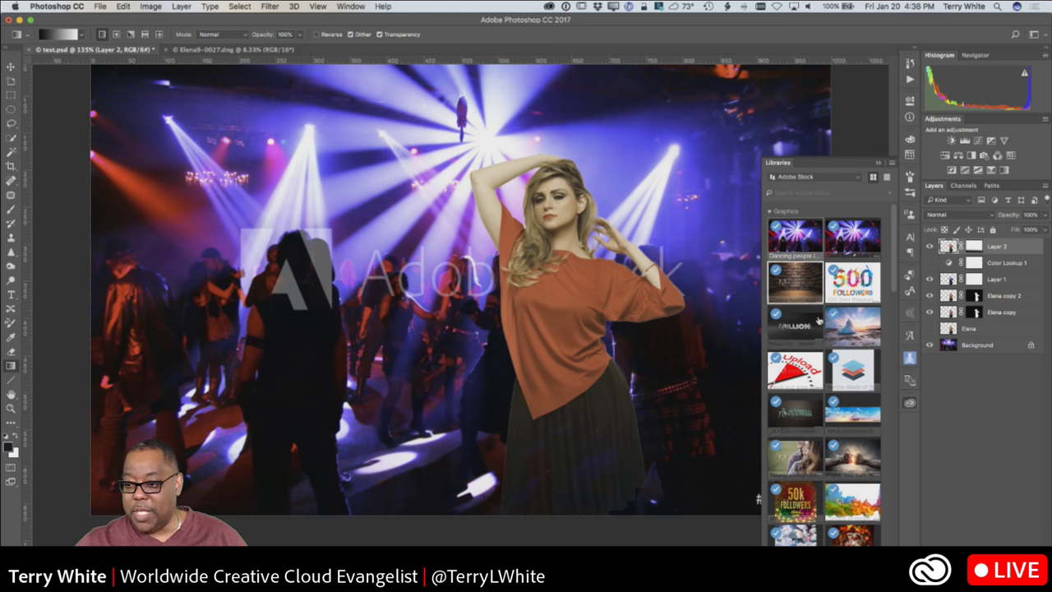
key("alt+comma")
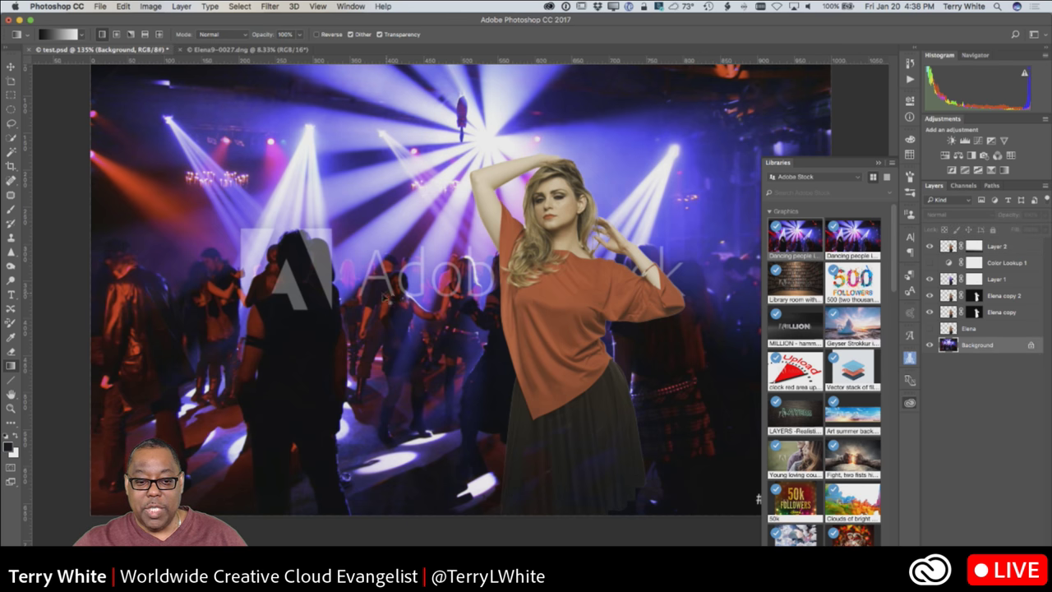
left_click_drag(393, 298, 403, 294)
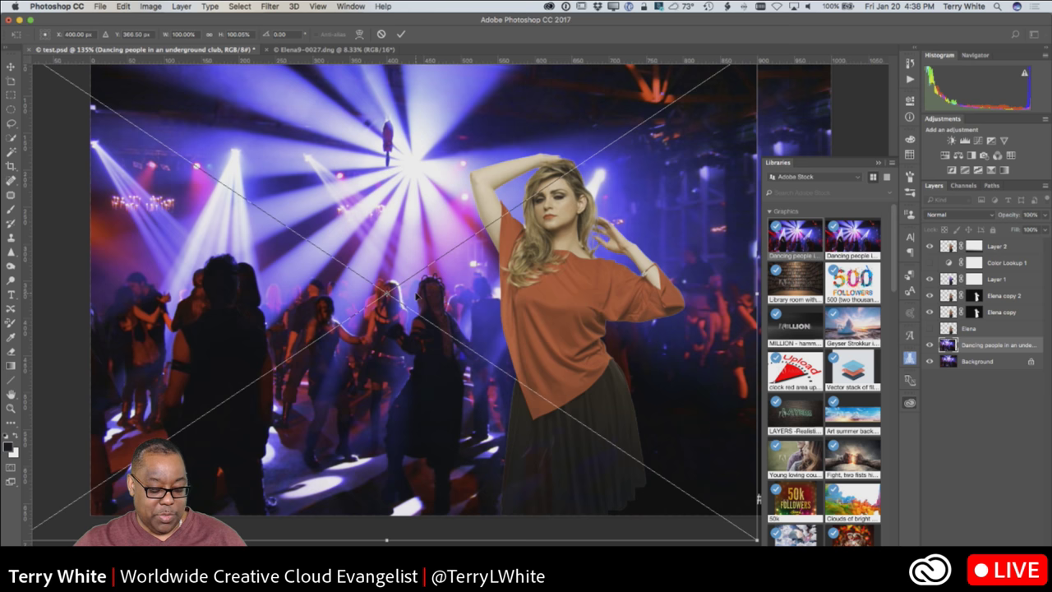
key("Escape")
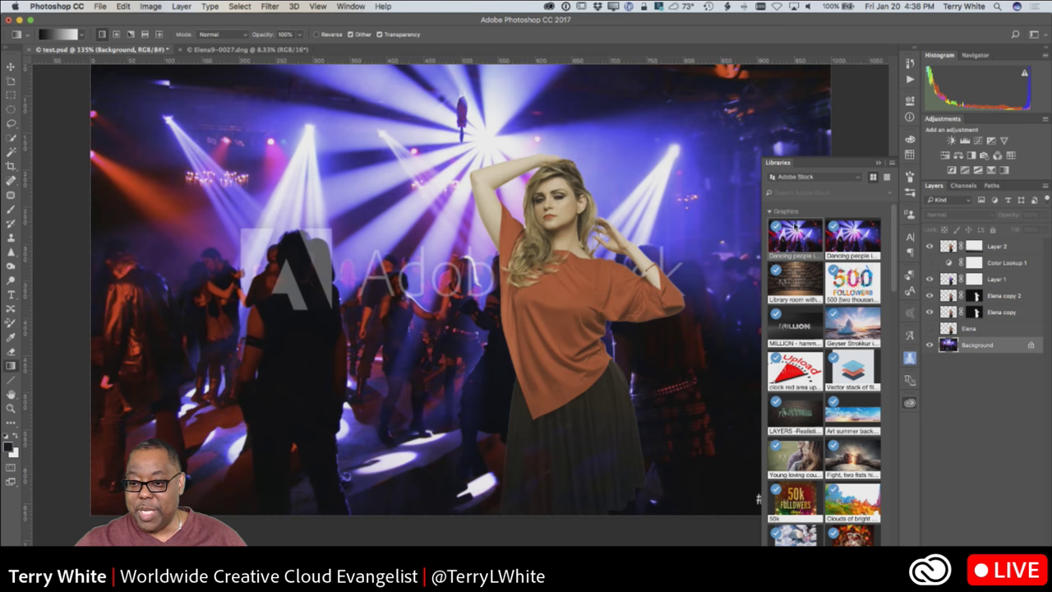
Step: Open the licensed "Dancing people in an underground club" library image as its own document and inspect it
double_click(794, 243)
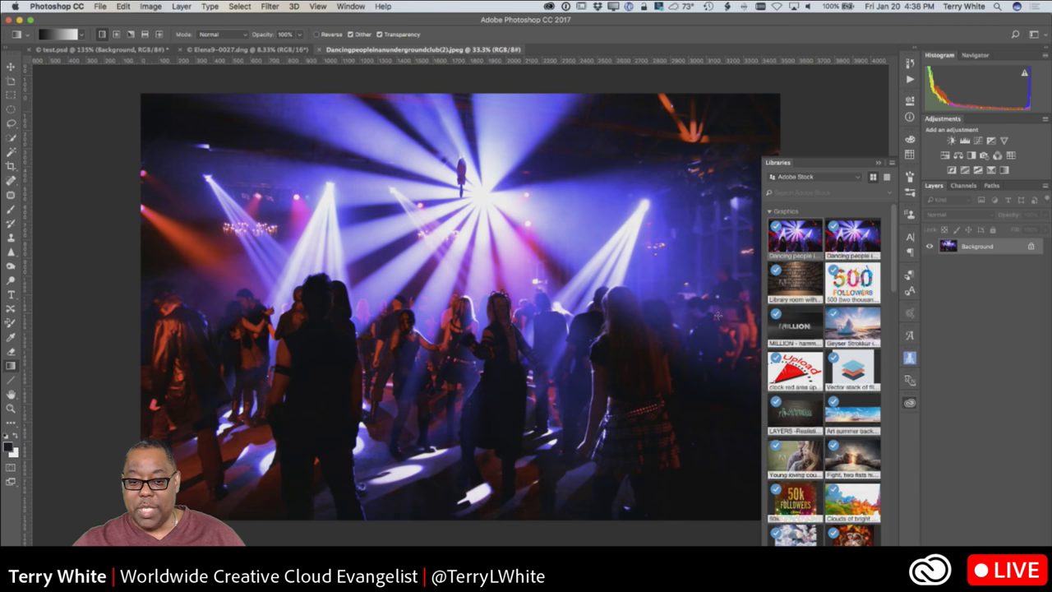
key("super+equal")
key("super+equal")
key("super+equal")
key("super+equal")
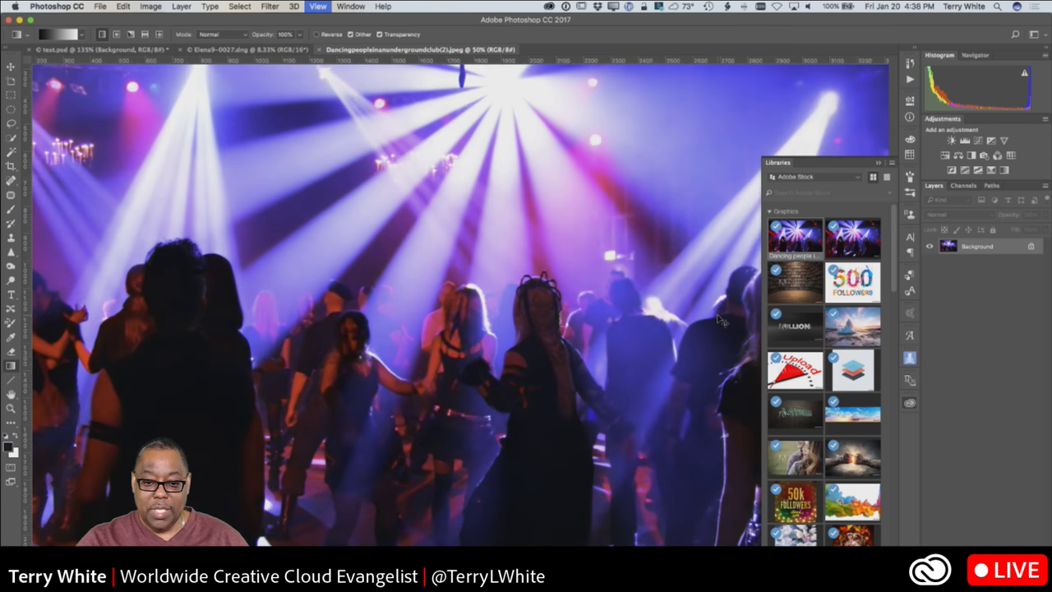
key("super+minus")
key("super+minus")
key("super+minus")
key("super+minus")
key("super+minus")
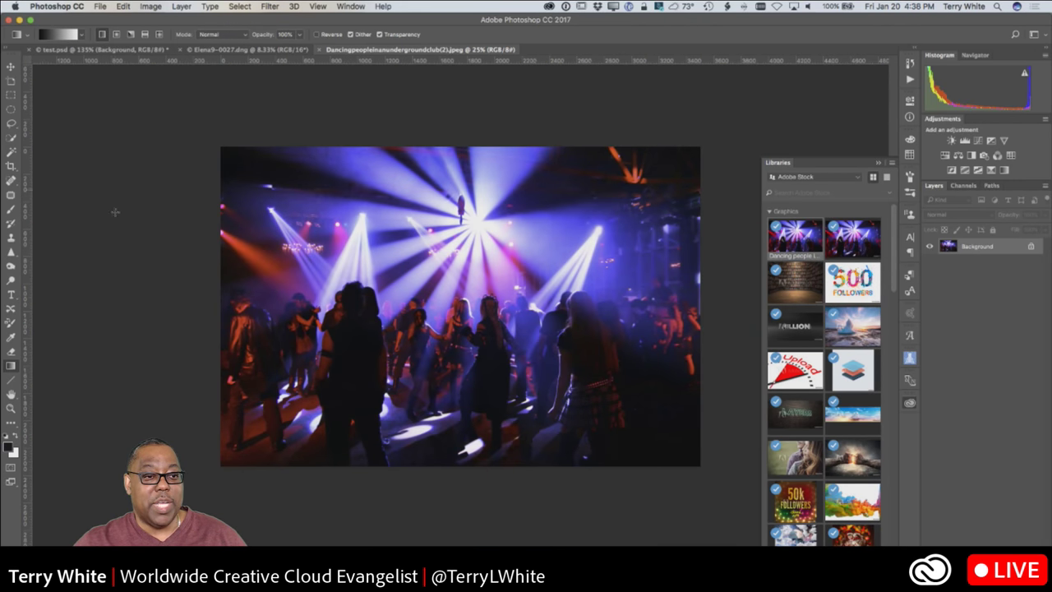
Step: Duplicate the masked portrait layers and the Color Lookup adjustment from test.psd into Dancingpeopleinanundergroundclub(2).jpeg
left_click(247, 50)
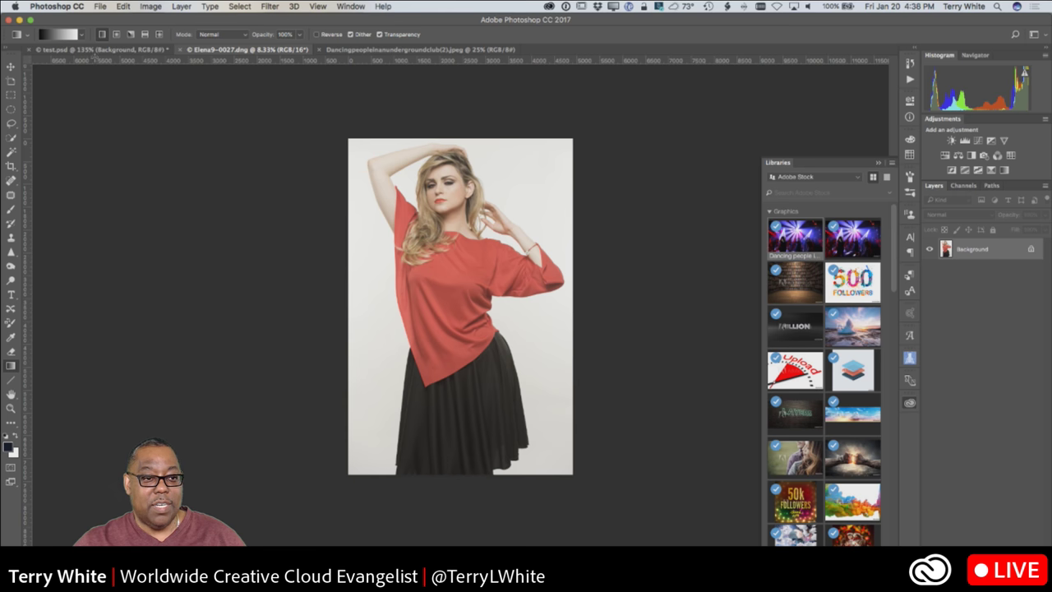
left_click(107, 51)
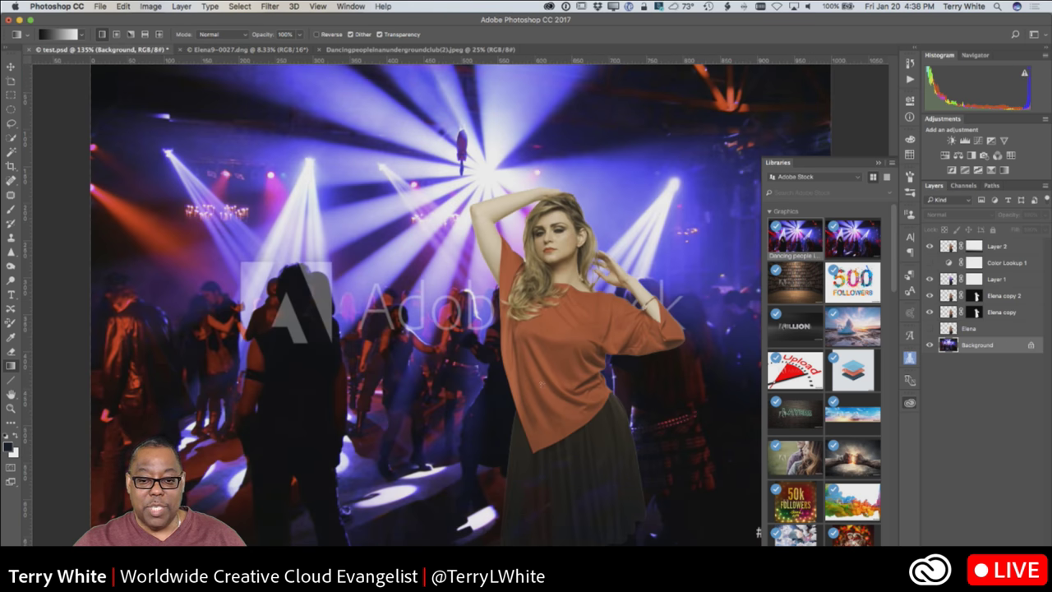
left_click(995, 316)
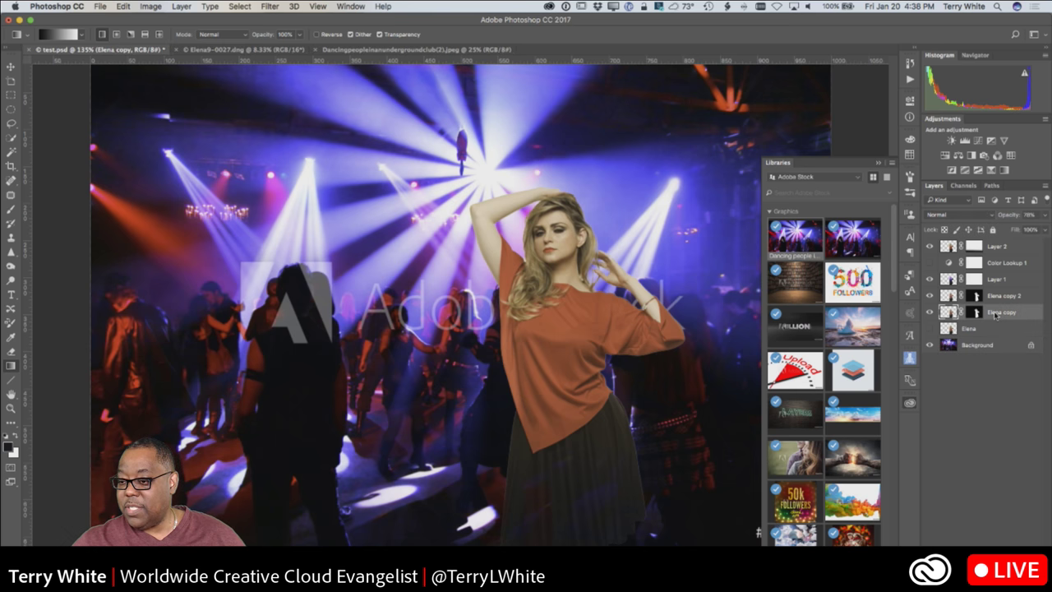
left_click(988, 250, "shift")
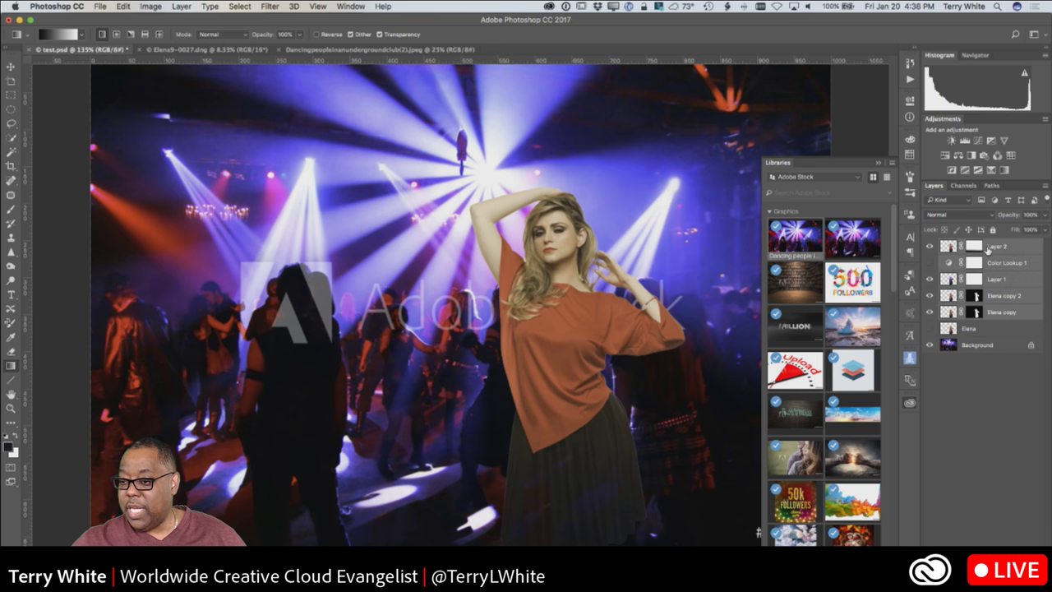
right_click(999, 315)
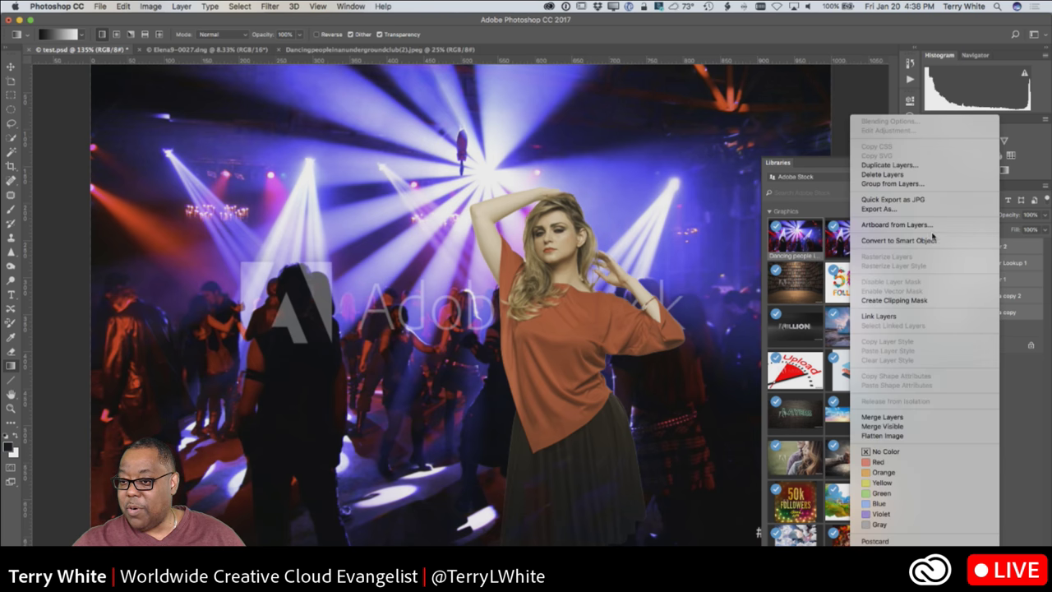
left_click(915, 168)
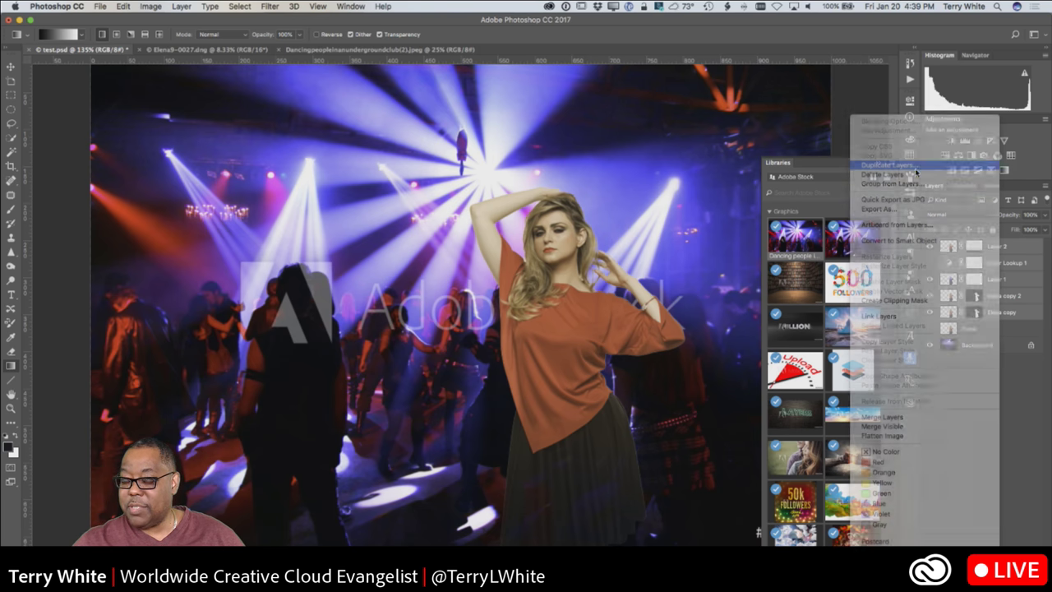
left_click(434, 237)
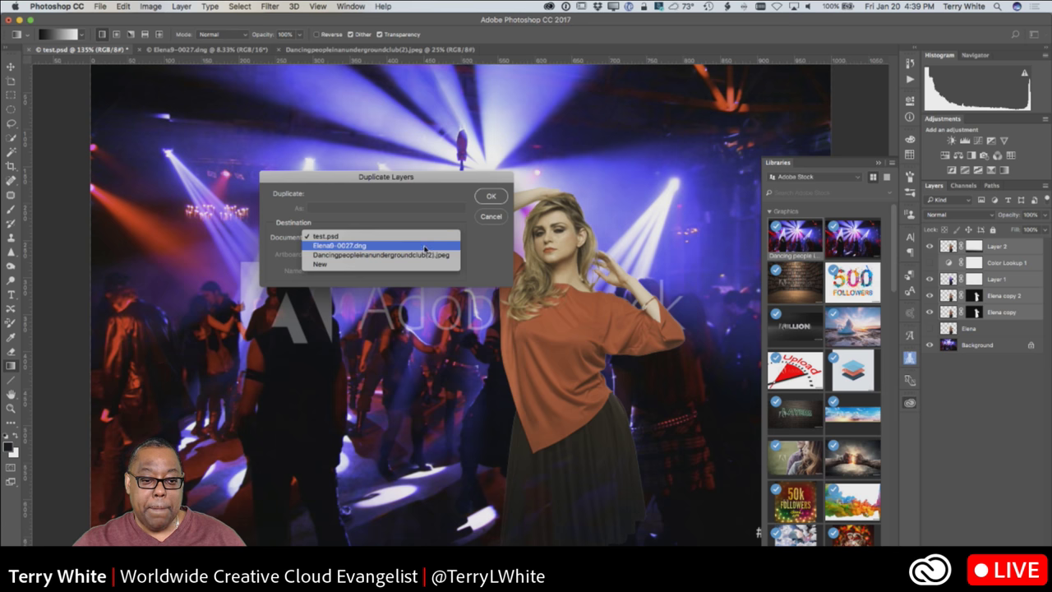
left_click(422, 256)
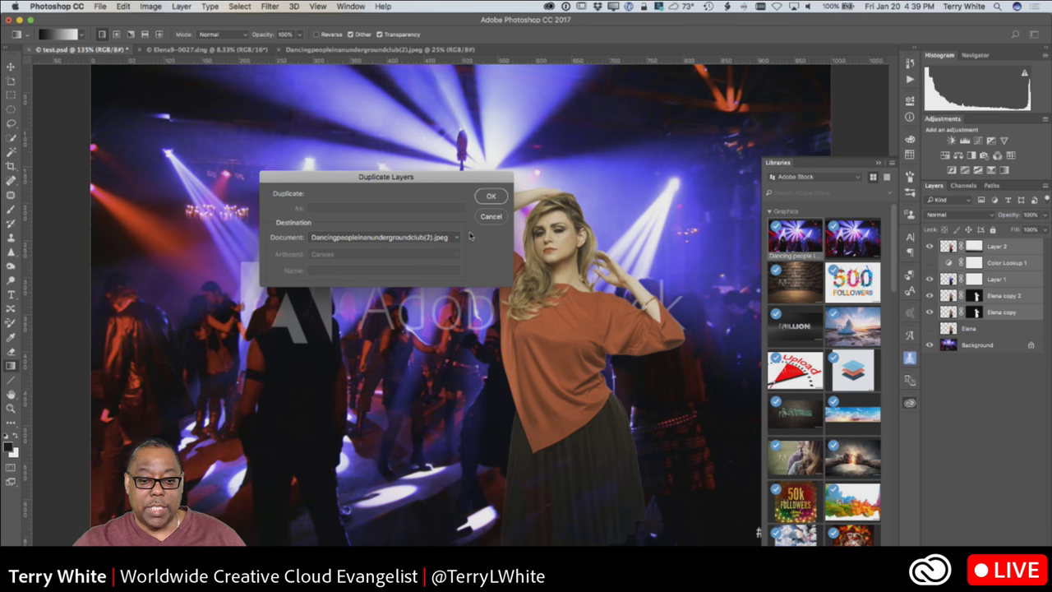
left_click(491, 197)
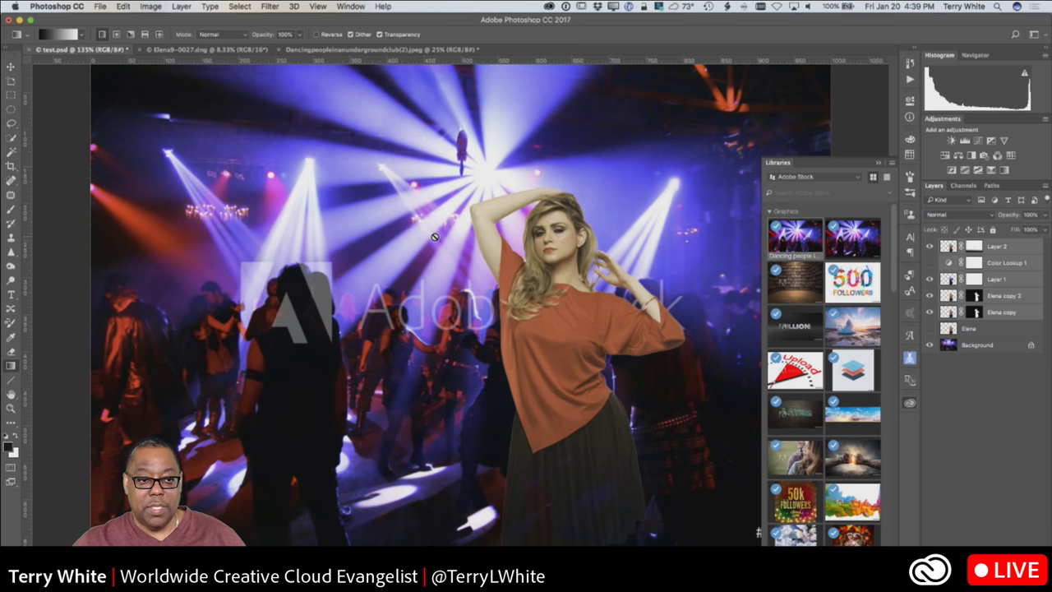
Step: In the licensed club document, scale the duplicated portrait layers to about 300% and place the woman at the lower edge, right of center
left_click(298, 52)
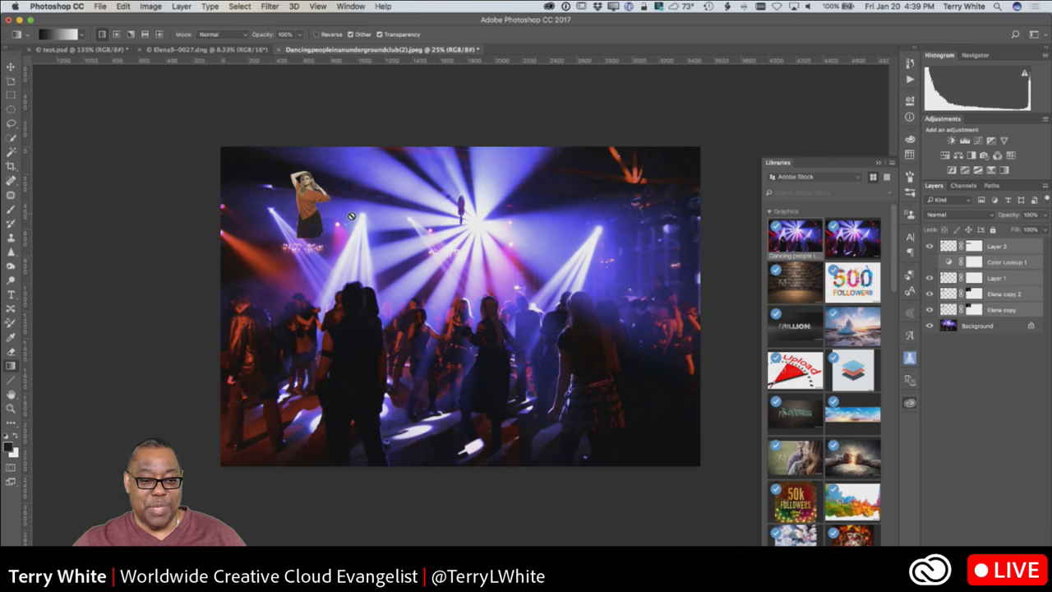
key("super+t")
left_click_drag(333, 239, 437, 361)
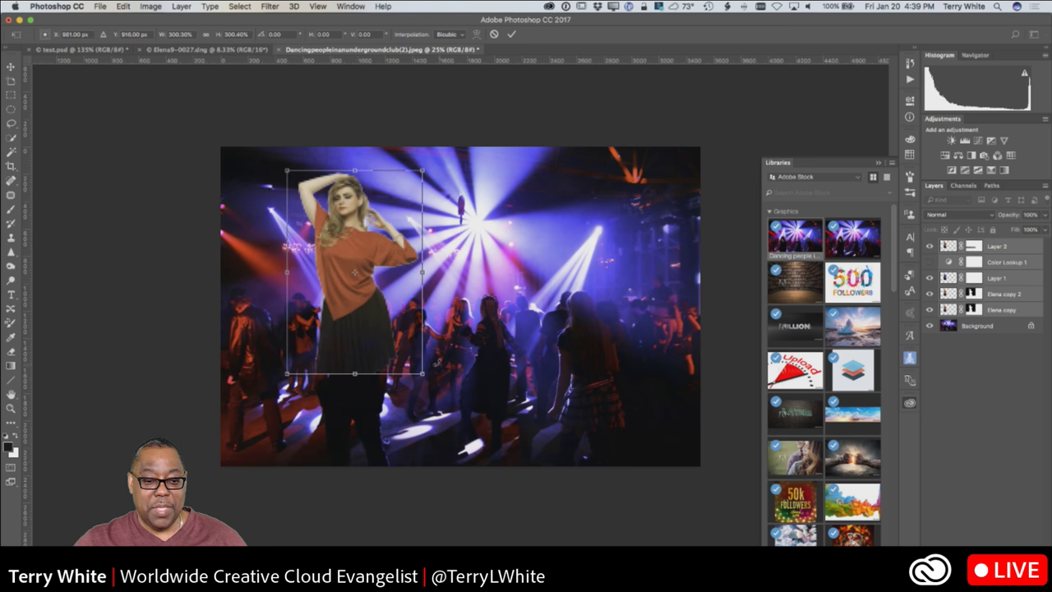
left_click_drag(379, 320, 539, 403)
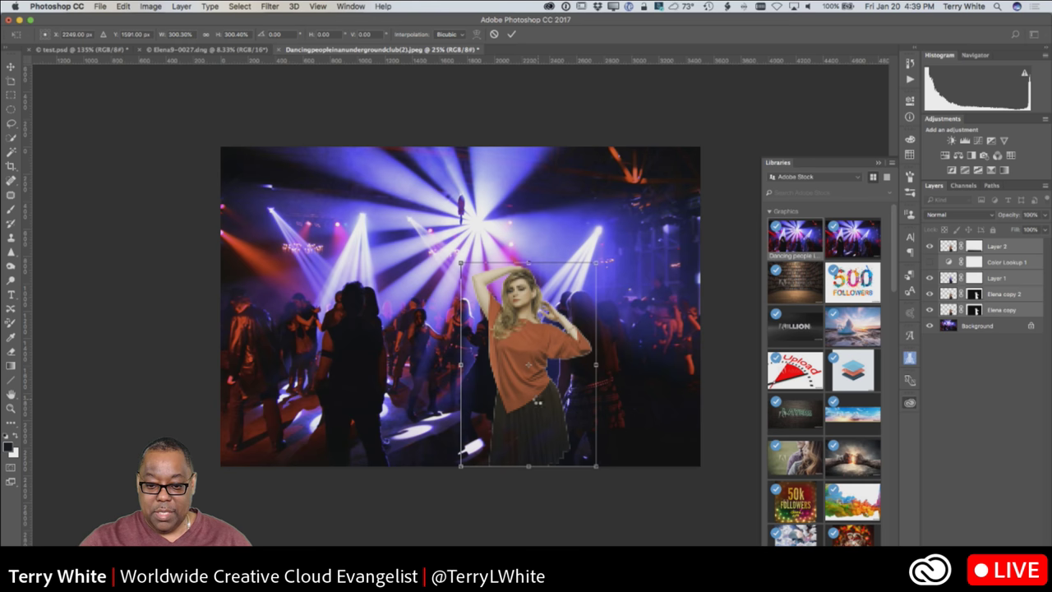
key("Return")
key("g")
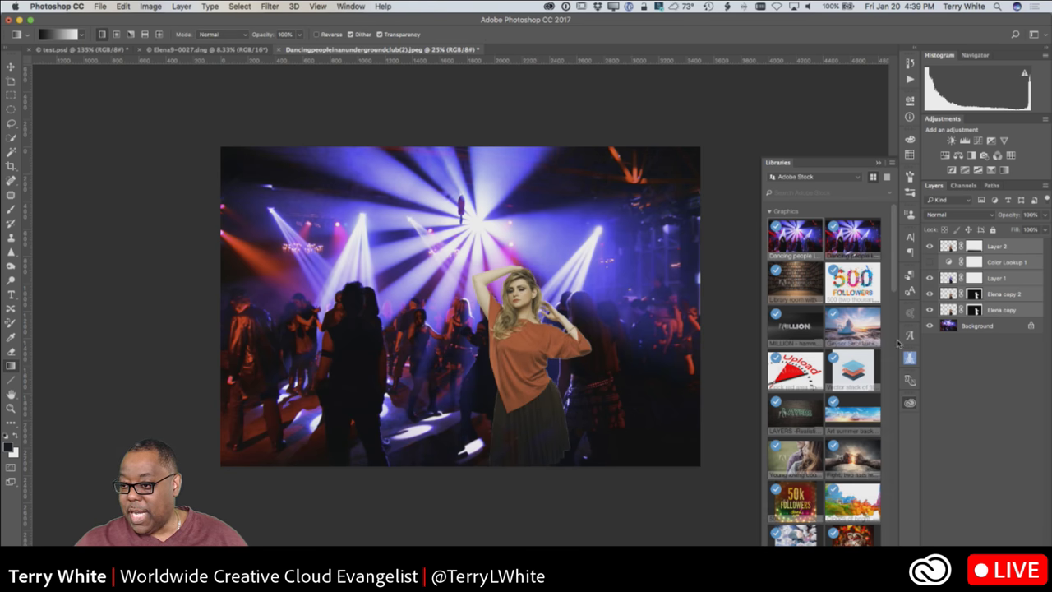
Step: Place the "Library room with books" stock image directly above the background and beneath the portrait layers
left_click(978, 349)
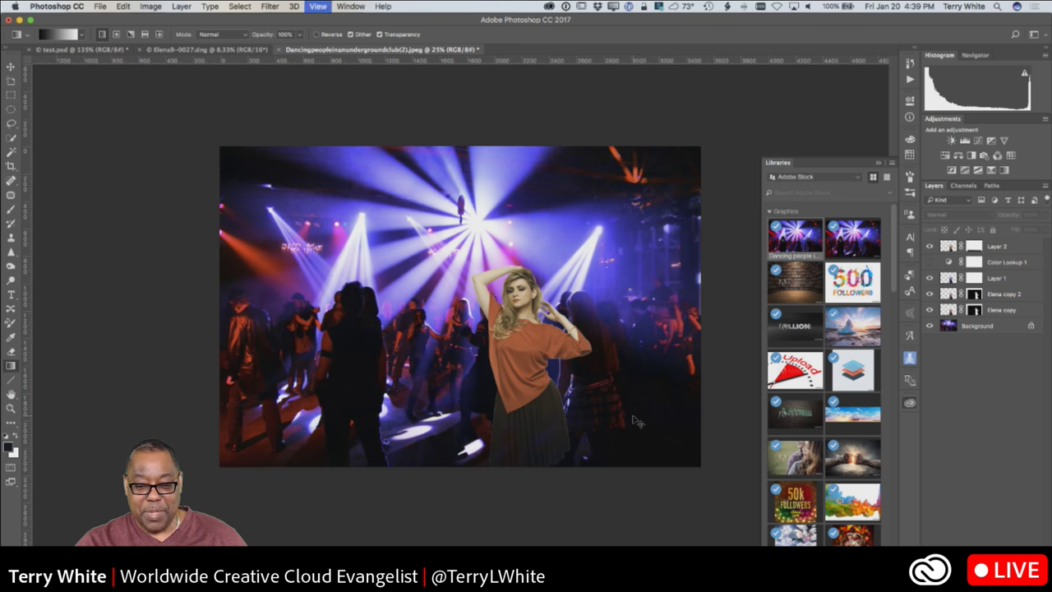
key("super+0")
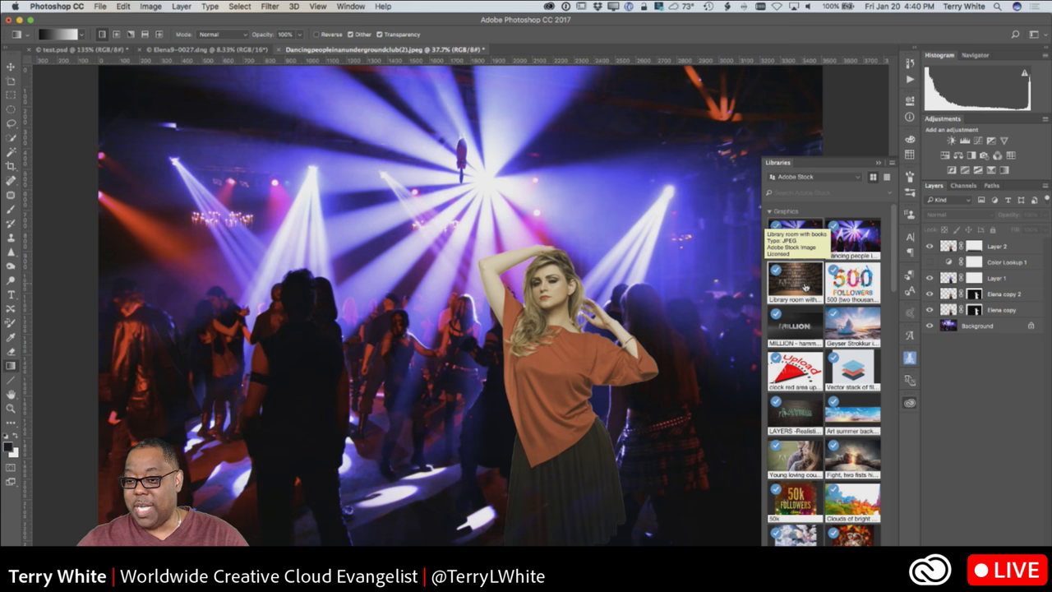
left_click_drag(805, 288, 965, 325)
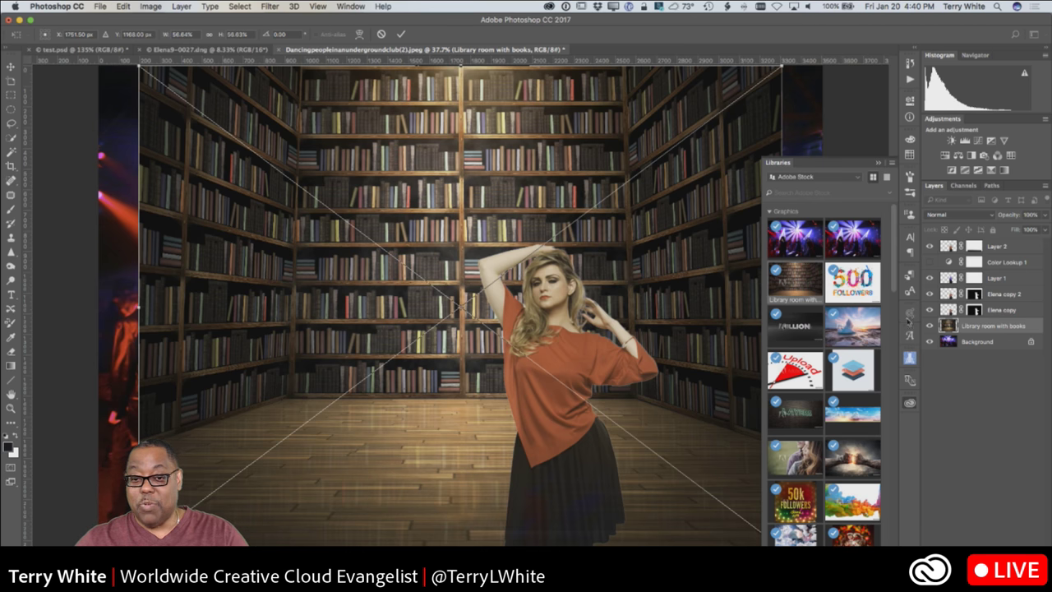
key("Return")
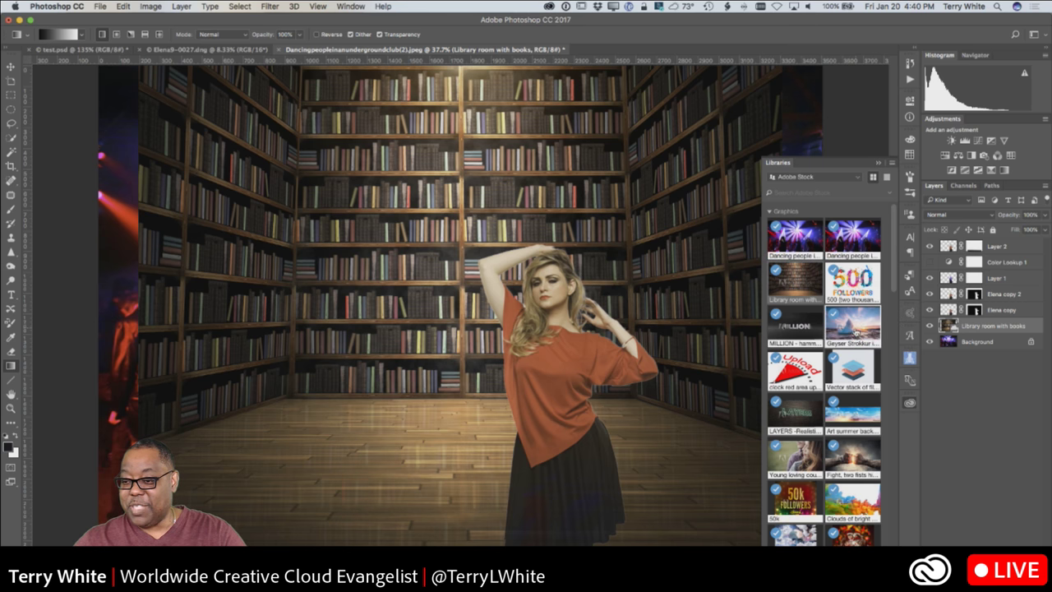
Step: Place the "Geyser Strokkur in Iceland, eruption" stock image beneath the portrait layers and enlarge it to cover the canvas width
left_click_drag(854, 329, 978, 324)
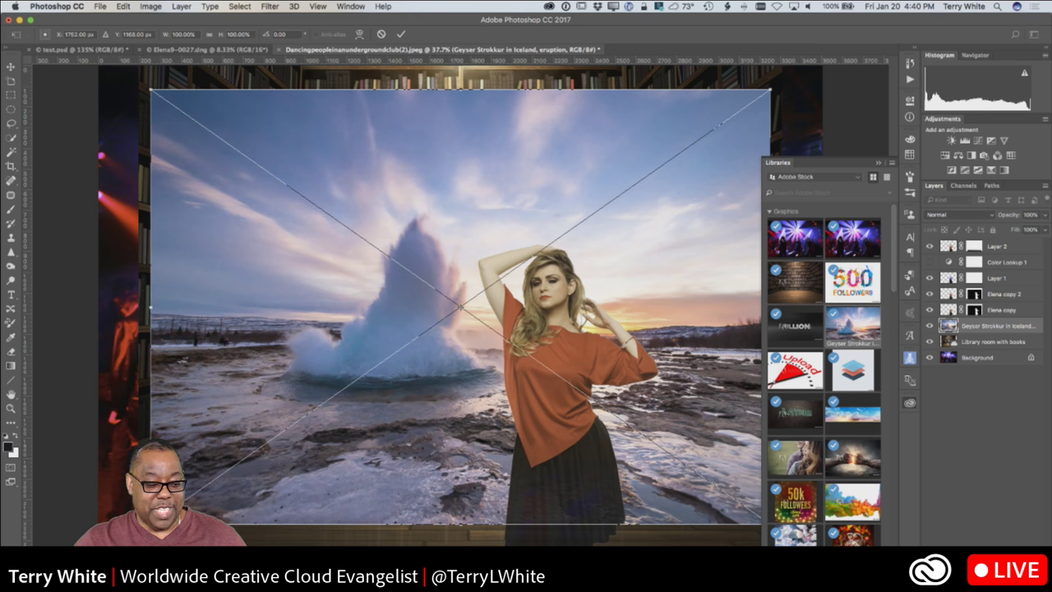
left_click_drag(151, 524, 98, 559)
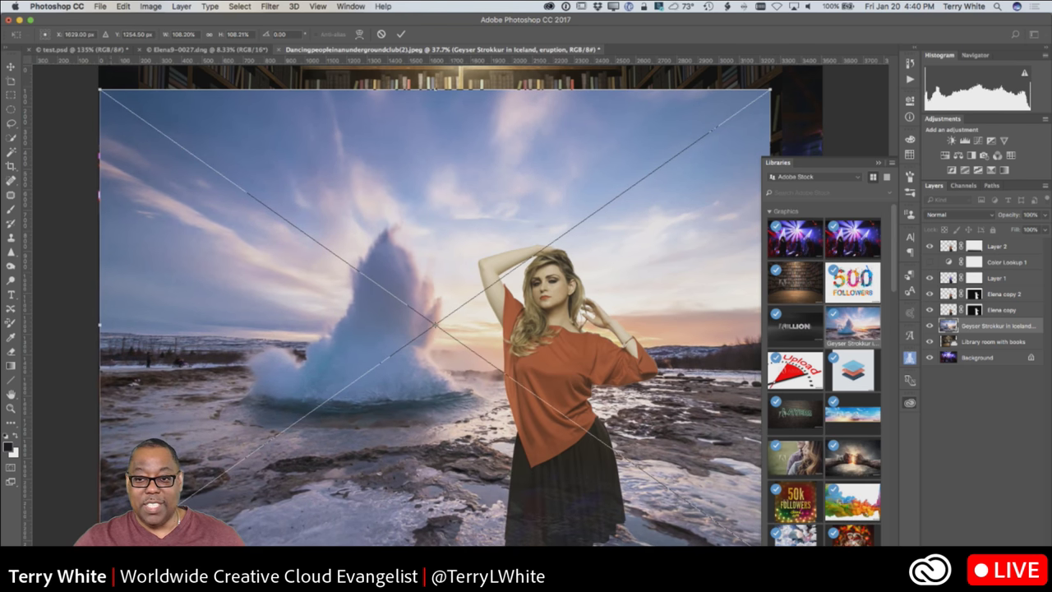
left_click_drag(771, 92, 826, 59)
key("Return")
key("g")
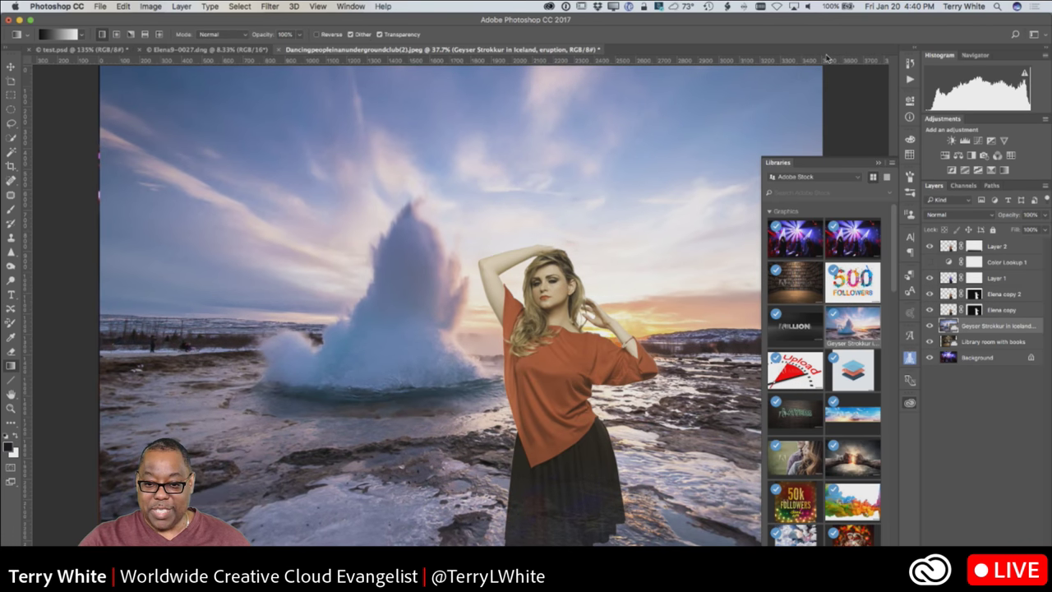